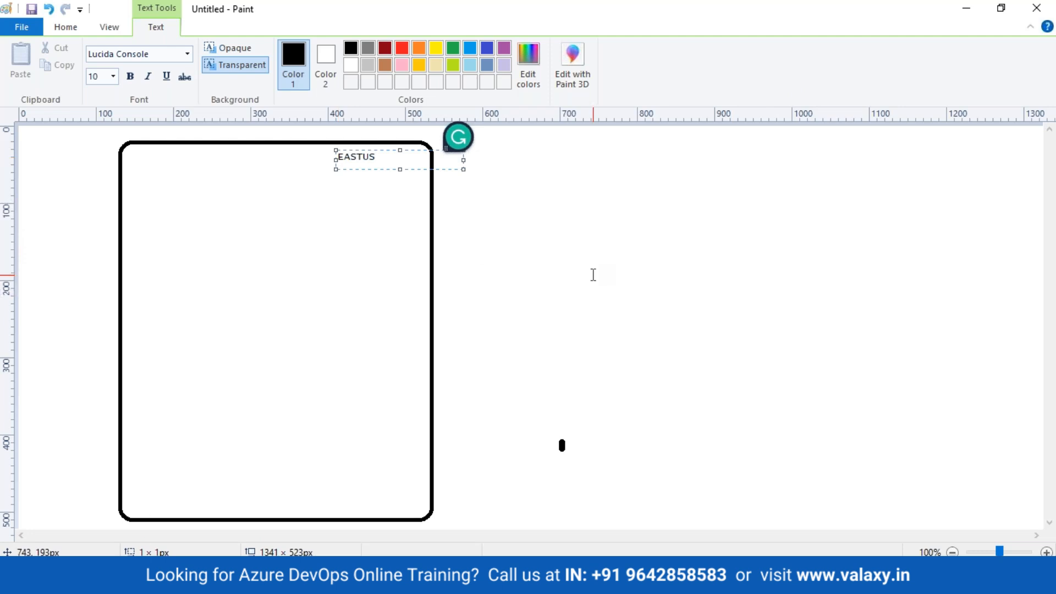
- Draw two black ovals, one above the other, inside the EASTUS box and underline the EASTUS label in pencil
click(325, 49)
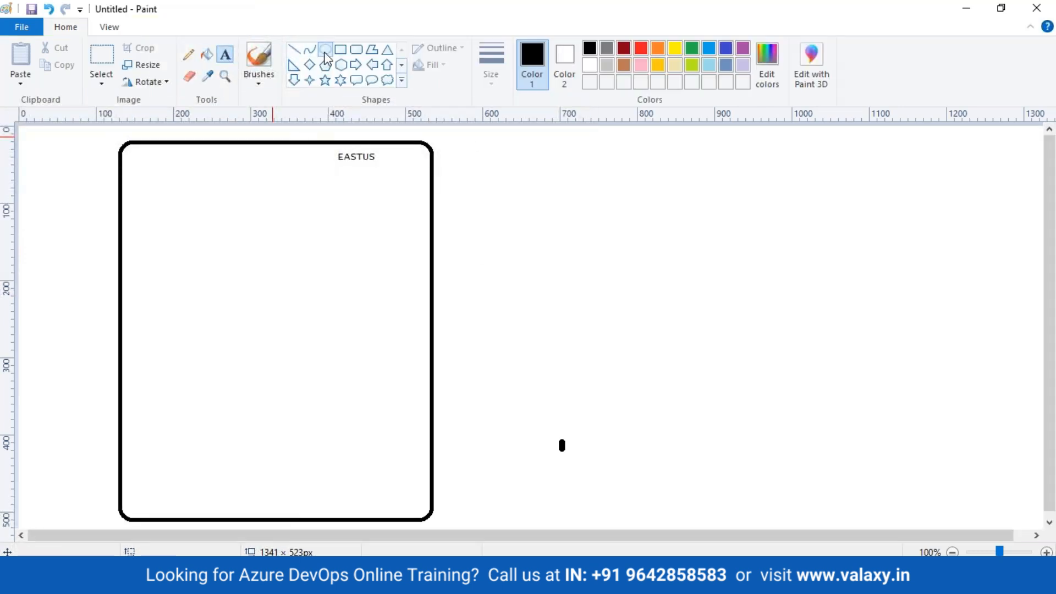
drag(199, 208, 324, 346)
click(250, 430)
mouse_move(205, 368)
mouse_down()
mouse_move(285, 477)
mouse_move(316, 493)
mouse_up()
drag(274, 451, 271, 457)
click(390, 238)
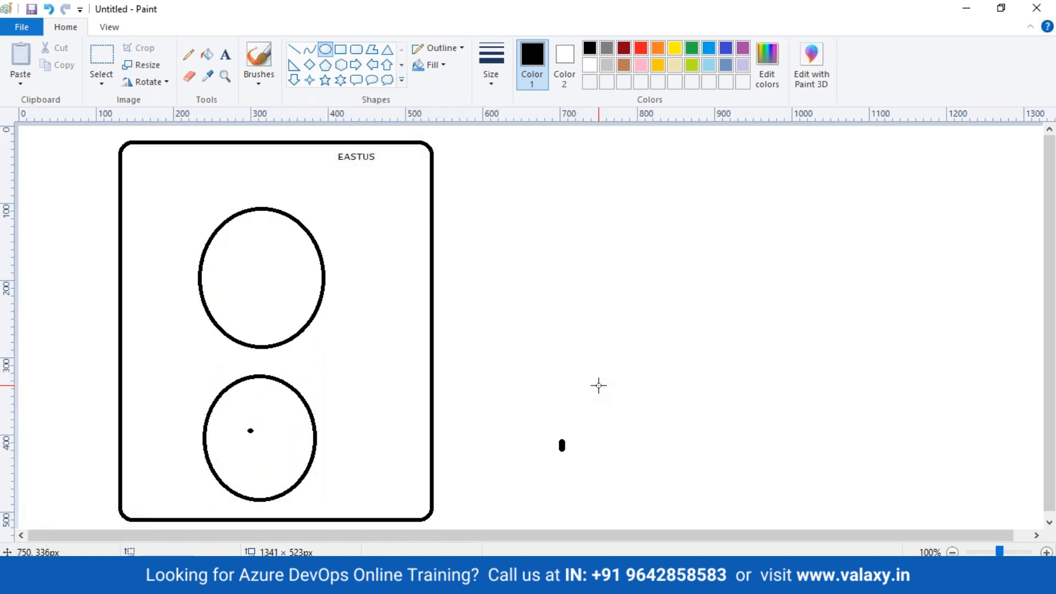
click(188, 54)
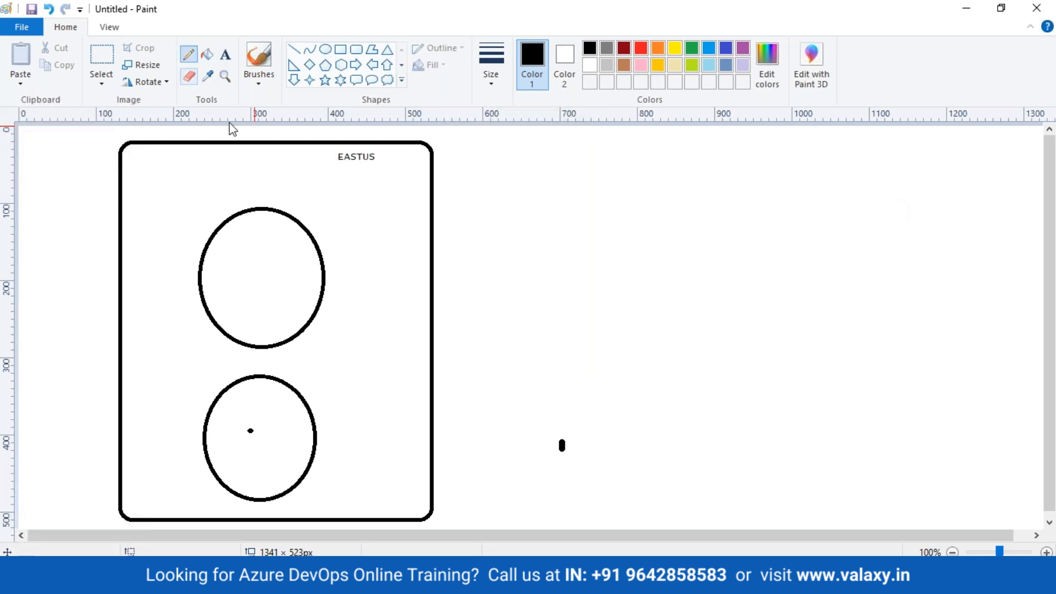
drag(333, 170, 404, 165)
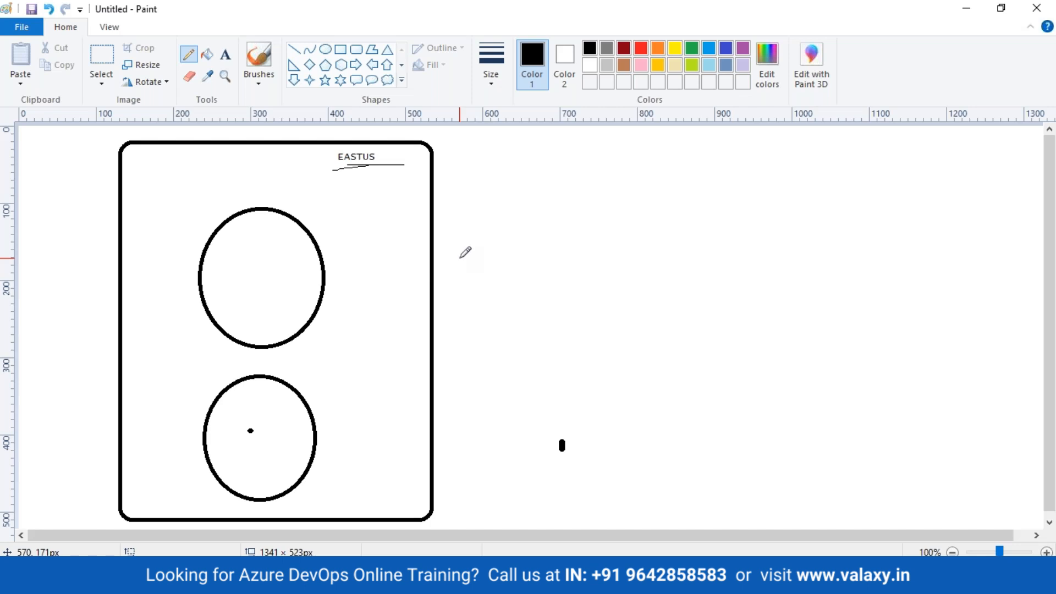
- Draw a large red rounded rectangle to the right of the EASTUS box, about the same size
click(355, 49)
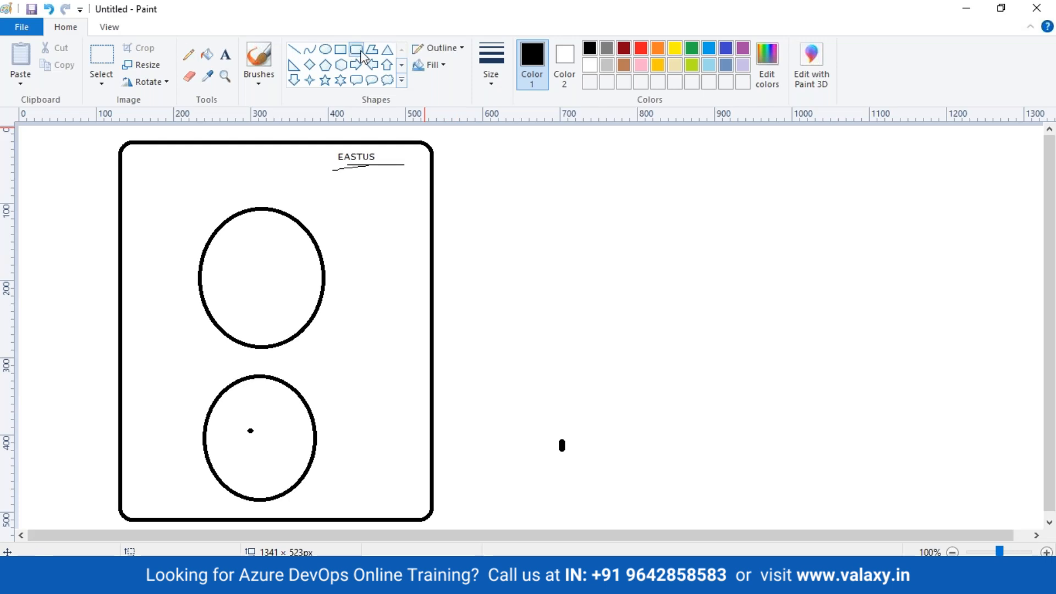
click(640, 51)
drag(632, 151, 936, 510)
drag(1035, 430, 1032, 422)
- Add the red text label "West US" in the upper right part of the red box
click(225, 54)
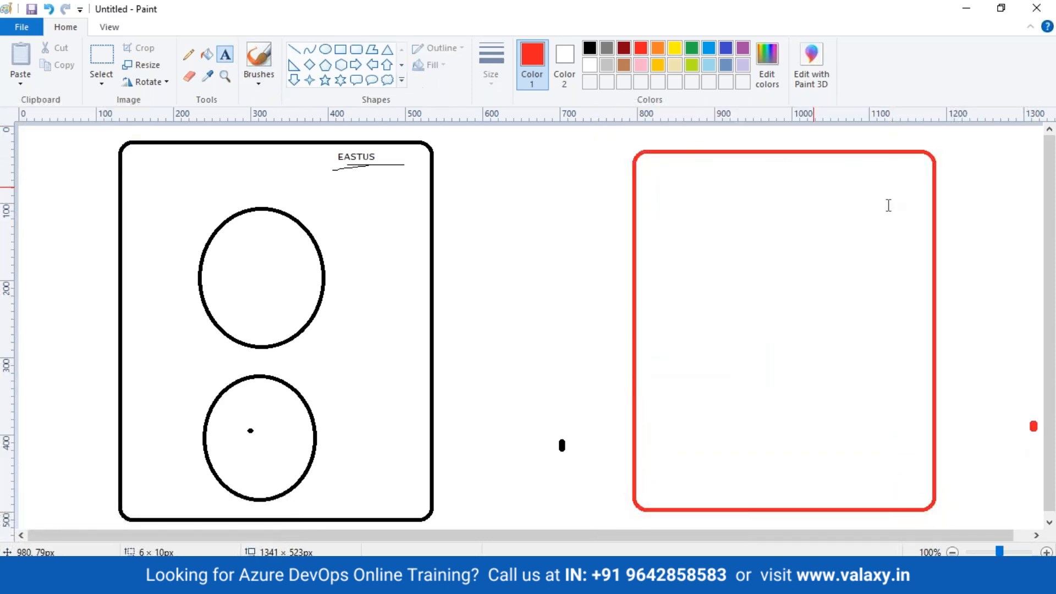
click(832, 165)
text(west )
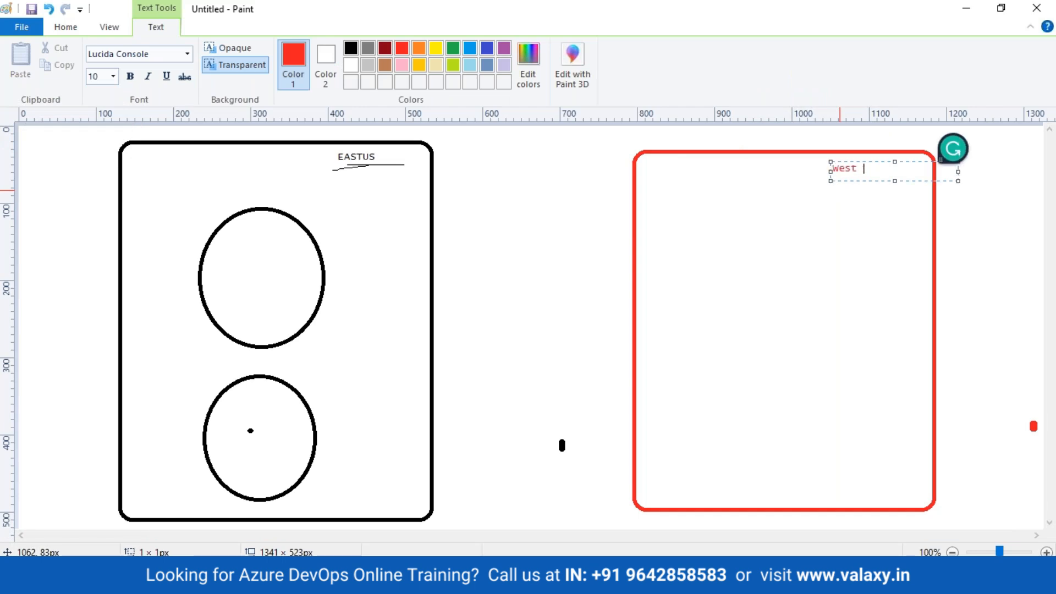
text(US)
click(507, 255)
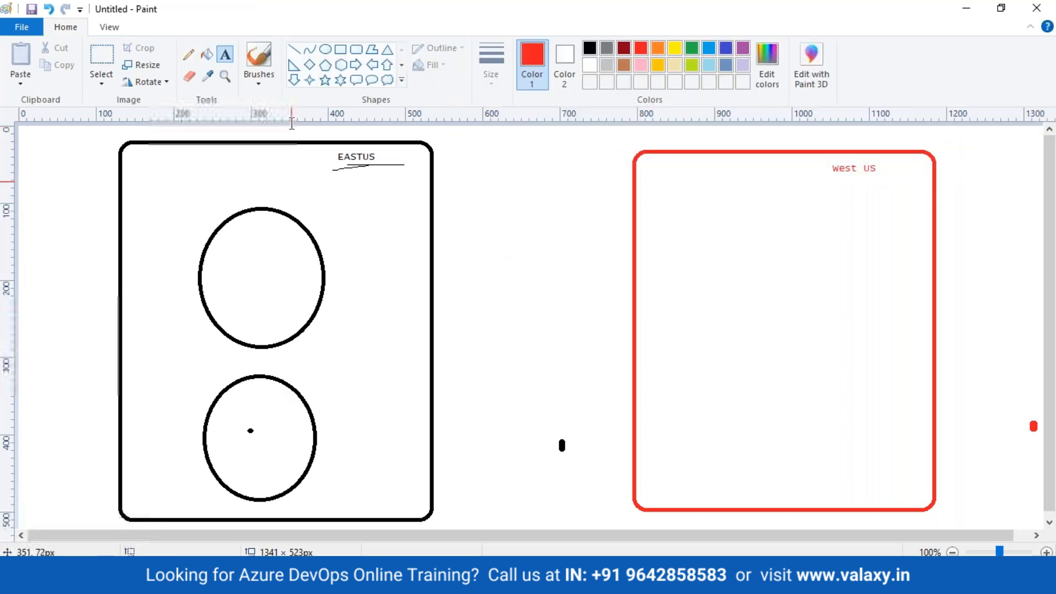
- Draw two red ovals, one above the other, inside the West US box, the lower one about 185 × 159 px
click(325, 49)
drag(710, 210, 863, 353)
click(793, 424)
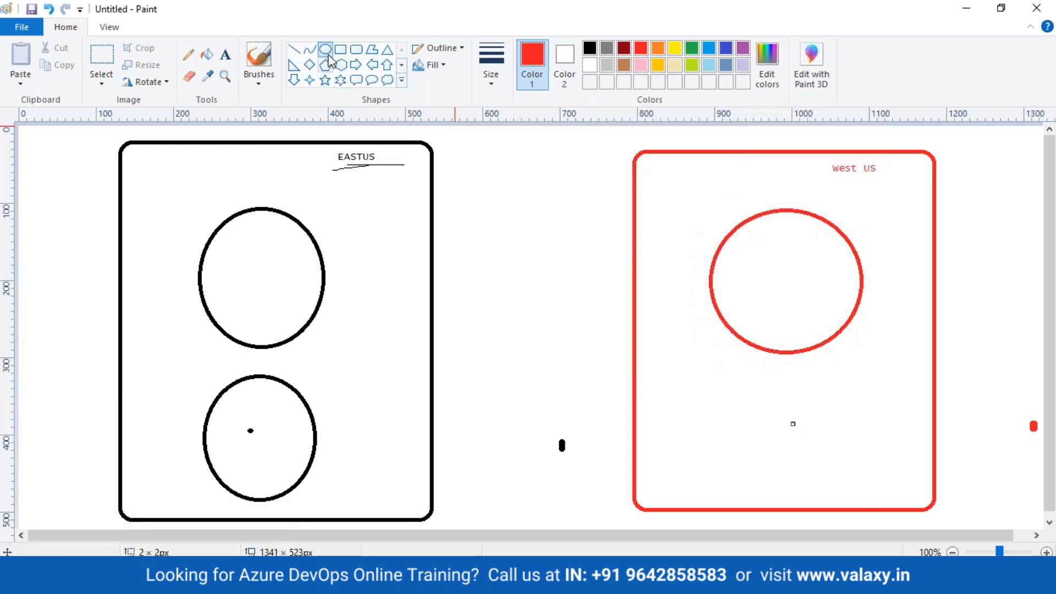
drag(735, 366, 862, 487)
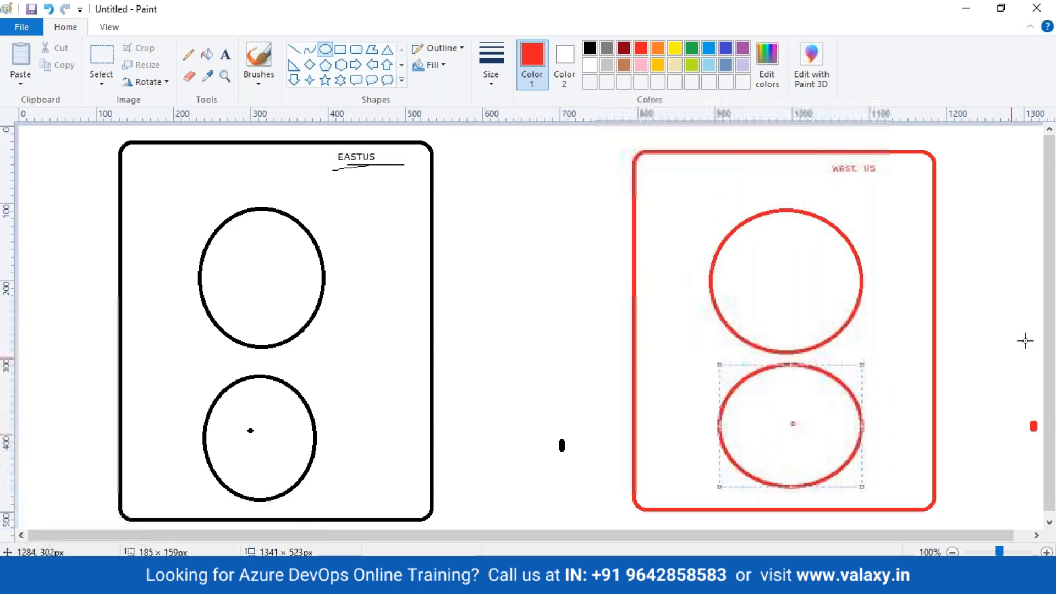
- Sketch red pencil arrows from each EASTUS oval to its West US counterpart and tick the two upper ovals
click(189, 55)
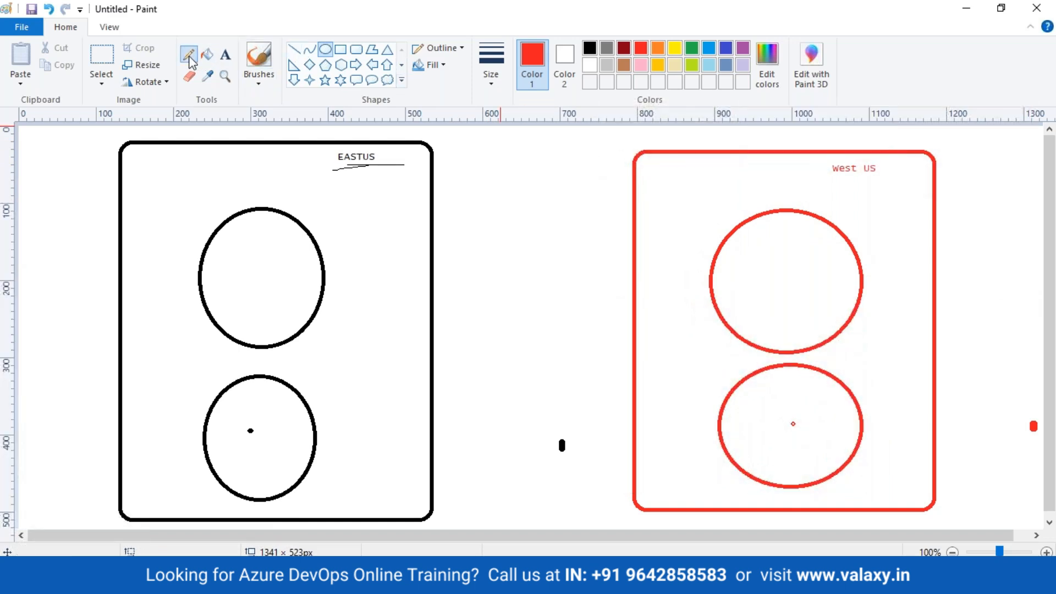
mouse_move(327, 279)
mouse_down()
mouse_move(705, 285)
mouse_move(683, 303)
mouse_up()
mouse_move(317, 442)
mouse_down()
mouse_move(625, 427)
mouse_move(692, 436)
mouse_up()
mouse_move(700, 411)
mouse_down()
mouse_move(720, 435)
mouse_move(667, 462)
mouse_up()
mouse_move(225, 292)
mouse_down()
mouse_move(300, 266)
mouse_move(477, 296)
mouse_move(703, 286)
mouse_move(769, 305)
mouse_move(820, 268)
mouse_up()
drag(314, 461, 666, 446)
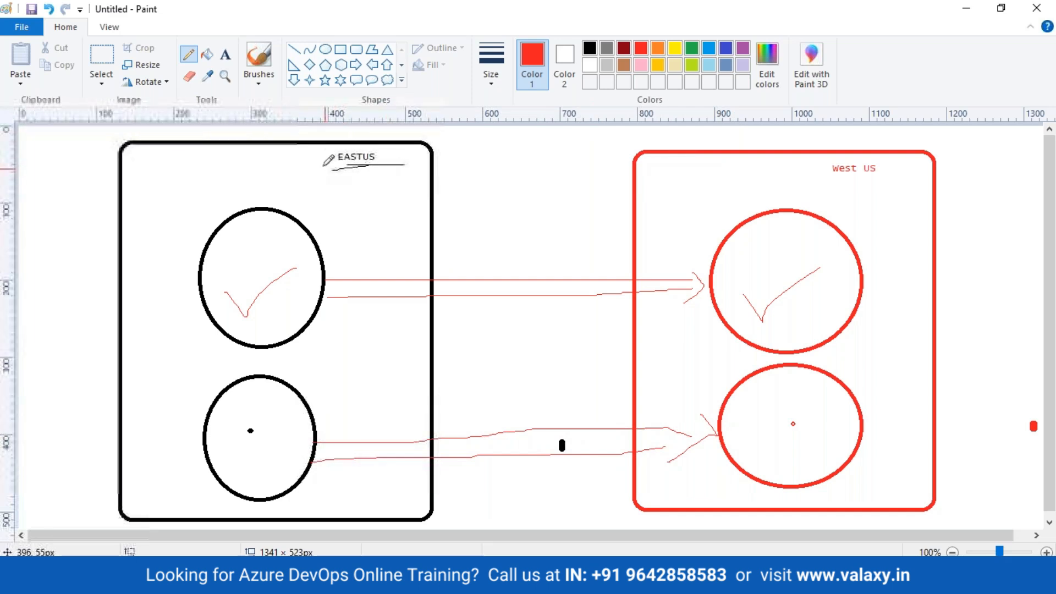
- Mark the region labels in red pencil: cross out and tick EASTUS, circle and tick West US
drag(322, 138, 416, 190)
drag(391, 139, 336, 214)
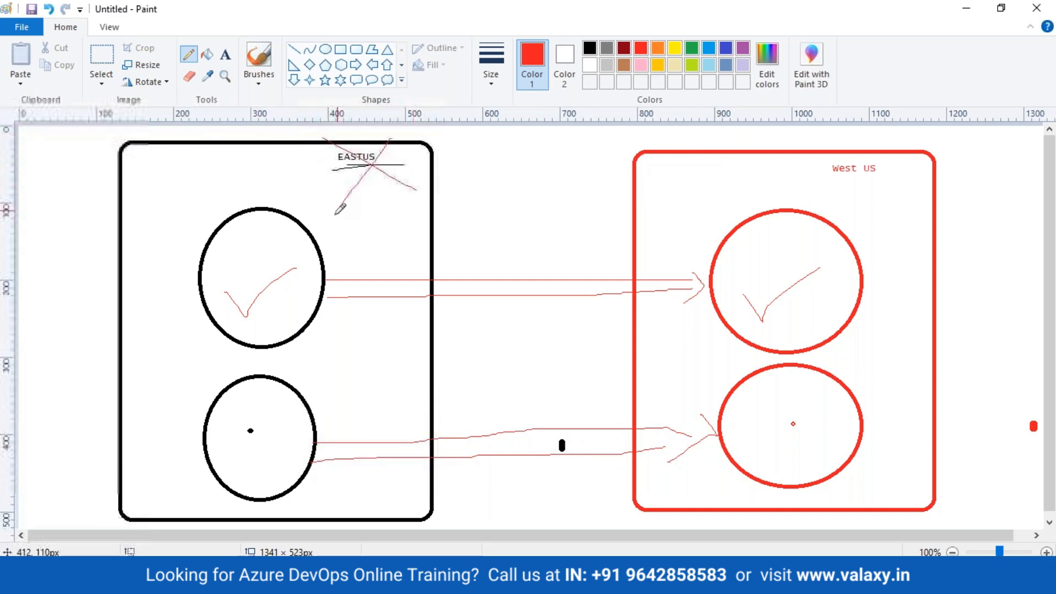
mouse_move(932, 157)
mouse_down()
mouse_move(820, 153)
mouse_move(850, 196)
mouse_move(913, 175)
mouse_move(905, 161)
mouse_up()
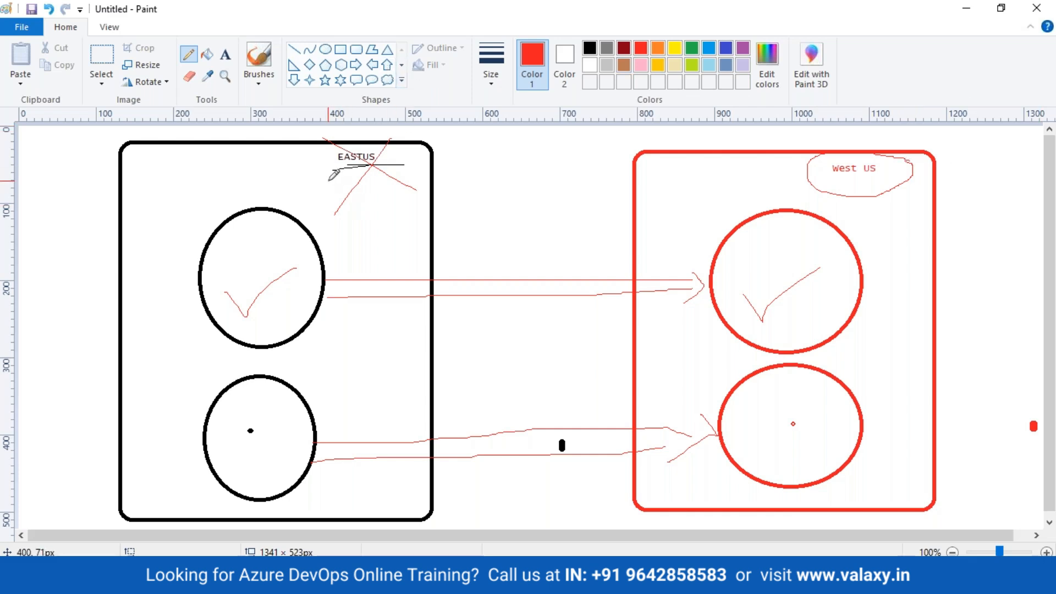
drag(318, 174, 330, 168)
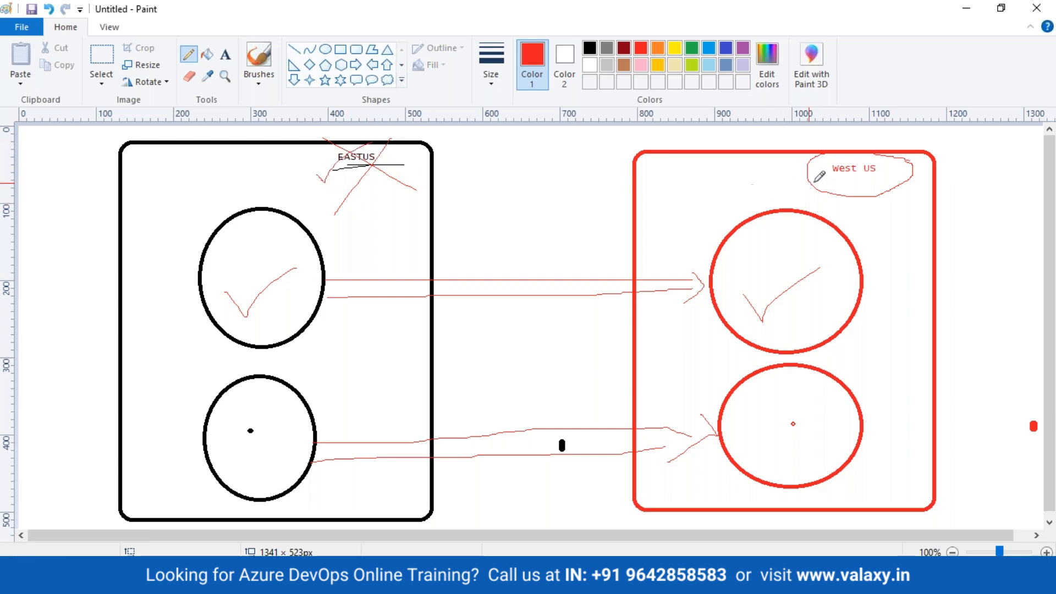
drag(821, 190, 858, 154)
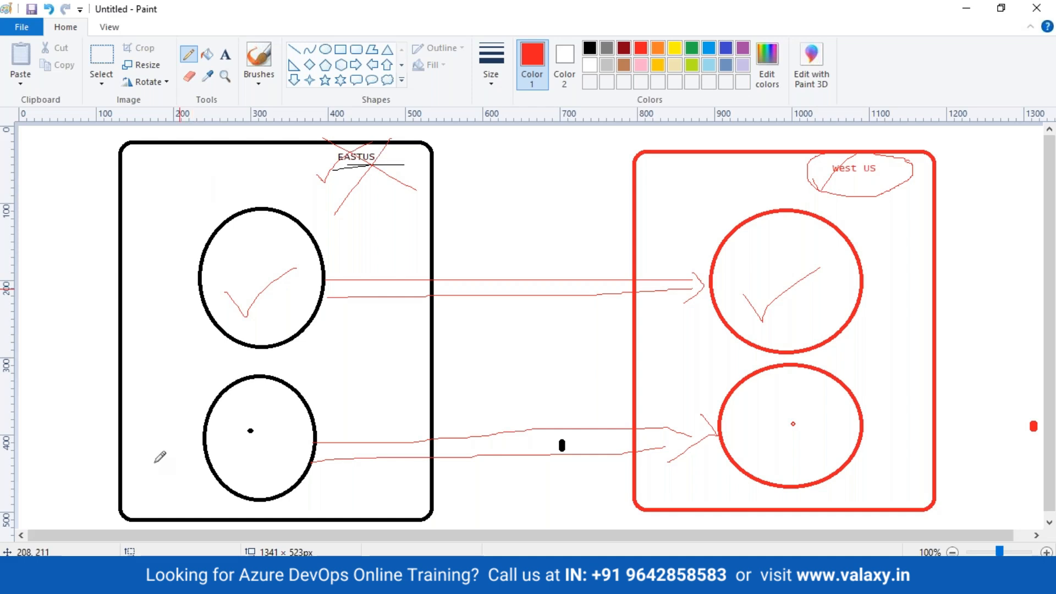
- Switch to the Azure portal in the browser and start creating a new virtual machine
click(385, 579)
click(467, 330)
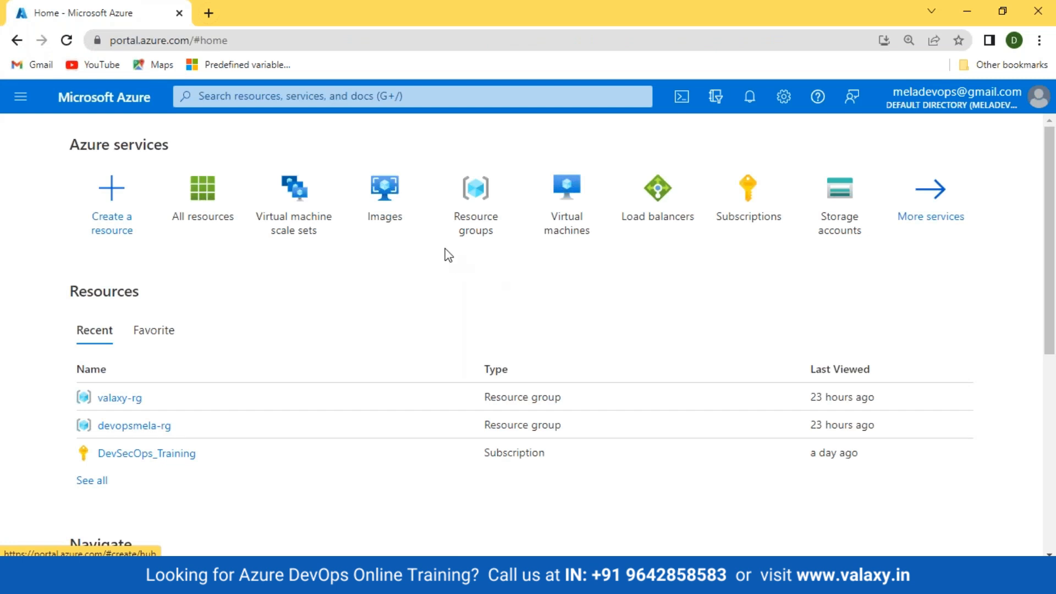
click(564, 205)
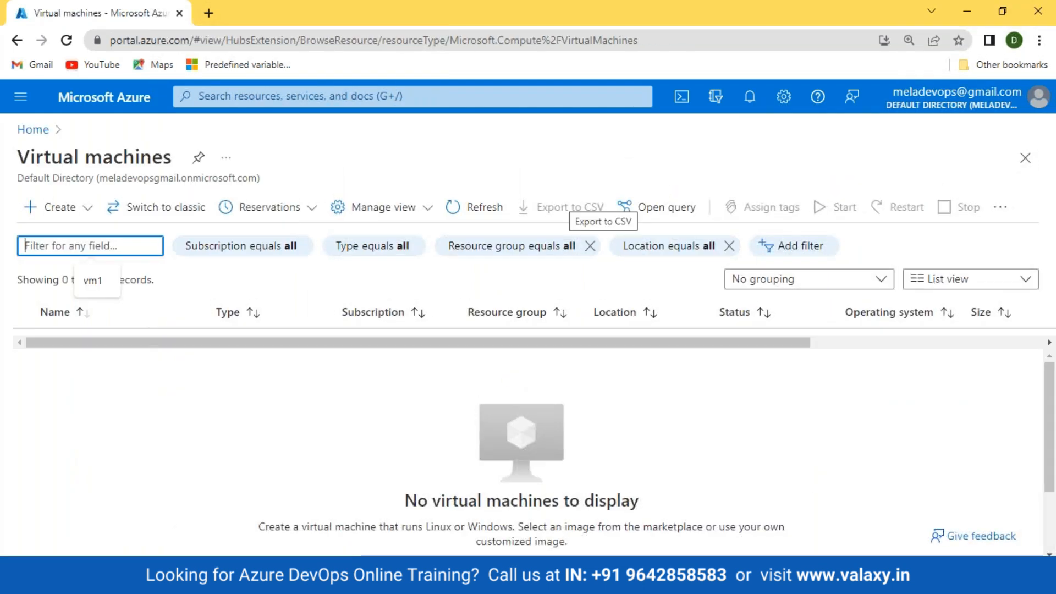
click(75, 209)
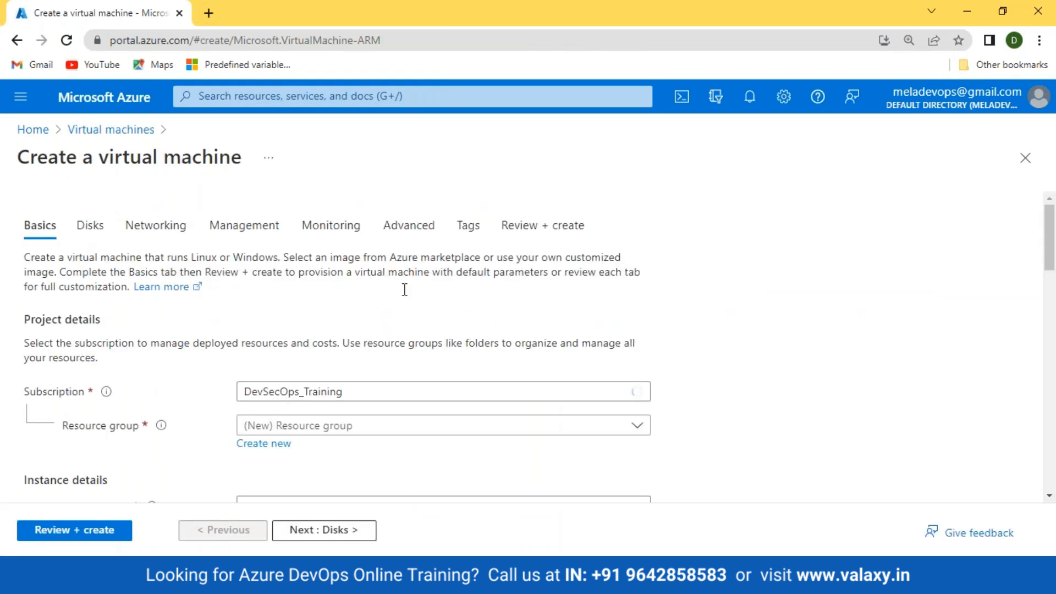
- Create a new resource group named valaxy-rg1 for the virtual machine
scroll(371, 339, down, 3)
click(267, 288)
text(vala)
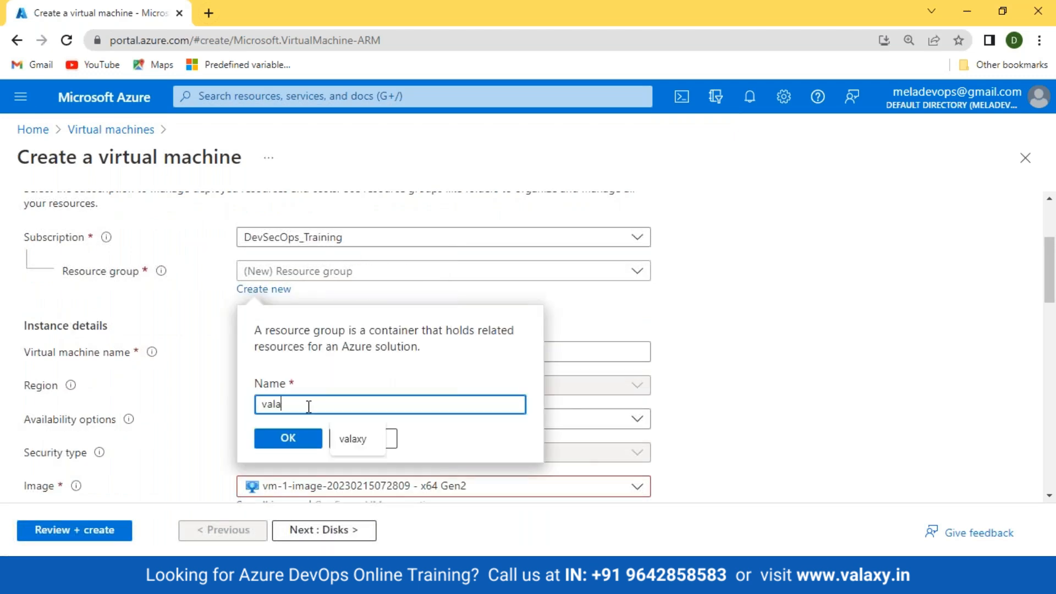
text(xy-rg1)
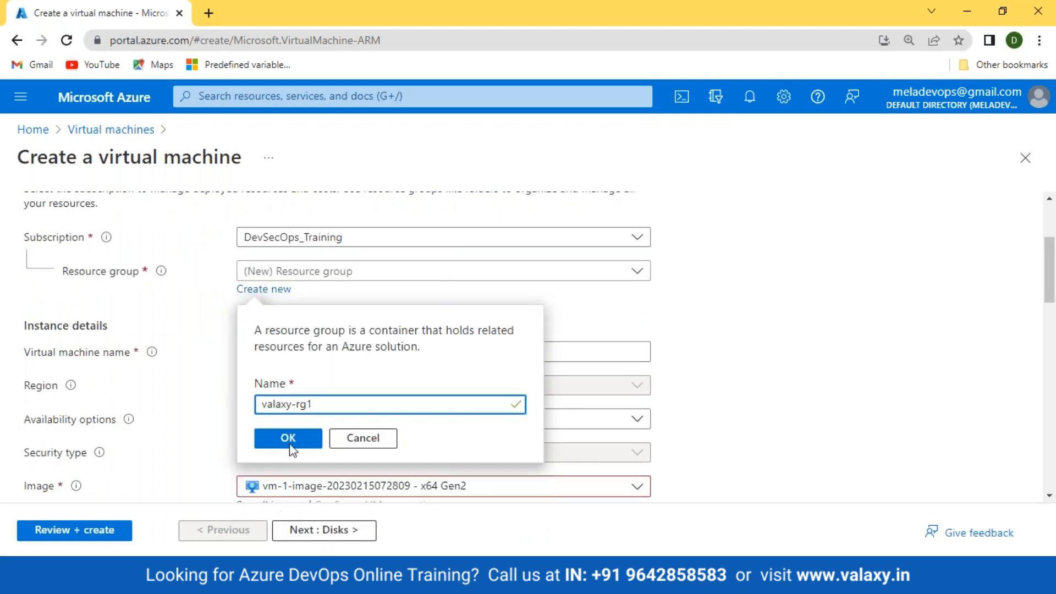
click(285, 490)
- Name the virtual machine vm-1 and choose the Ubuntu Server 20.04 LTS - x64 Gen2 image
click(285, 352)
text(vm-1)
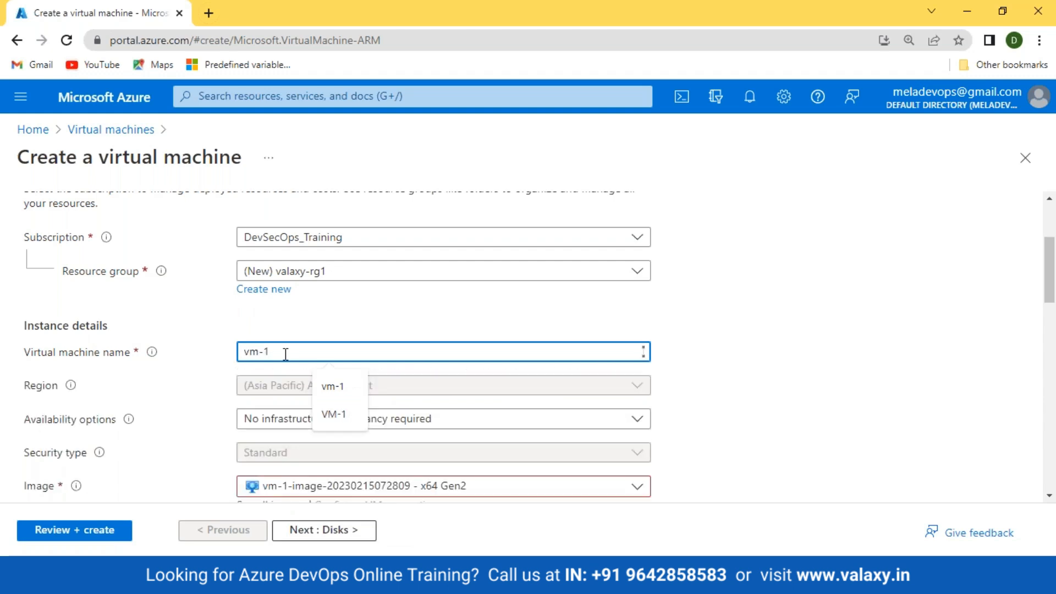
scroll(286, 354, down, 3)
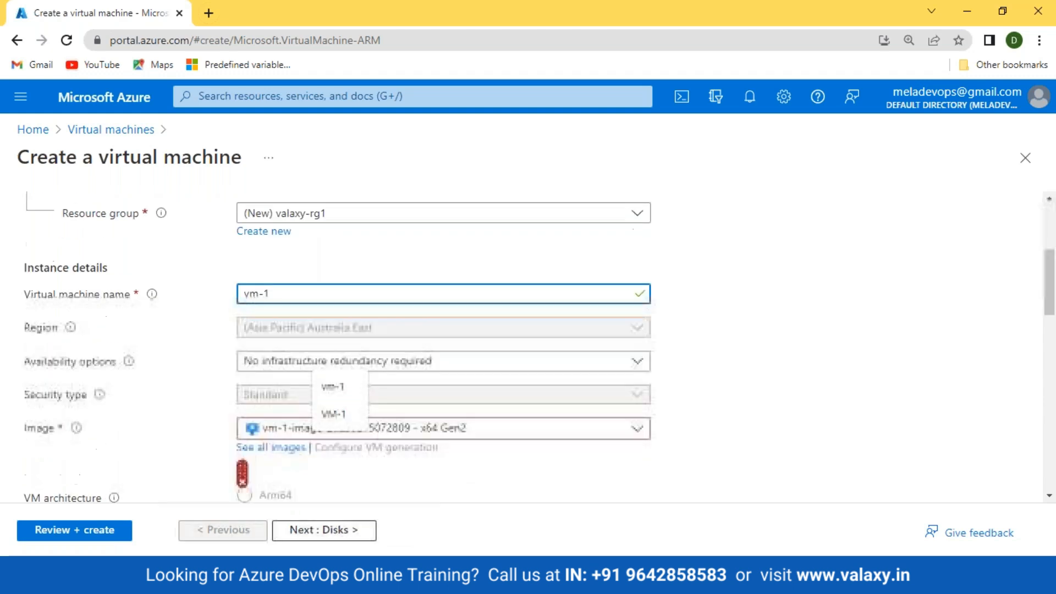
click(382, 332)
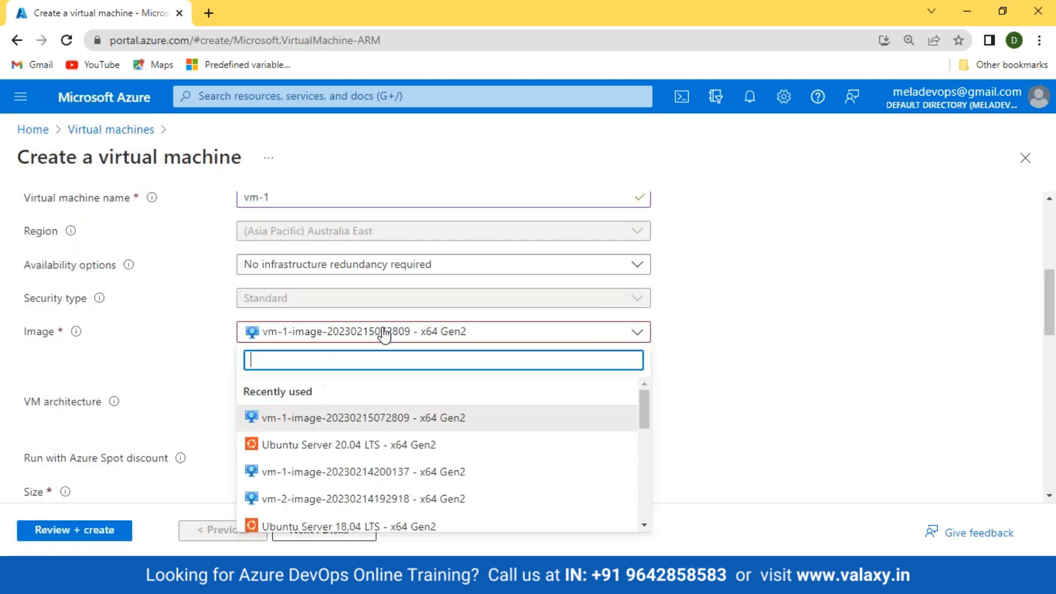
click(299, 448)
- Set the administrator account to password authentication with username valaxy, and enter and confirm the account password
scroll(357, 415, down, 1)
scroll(361, 414, down, 4)
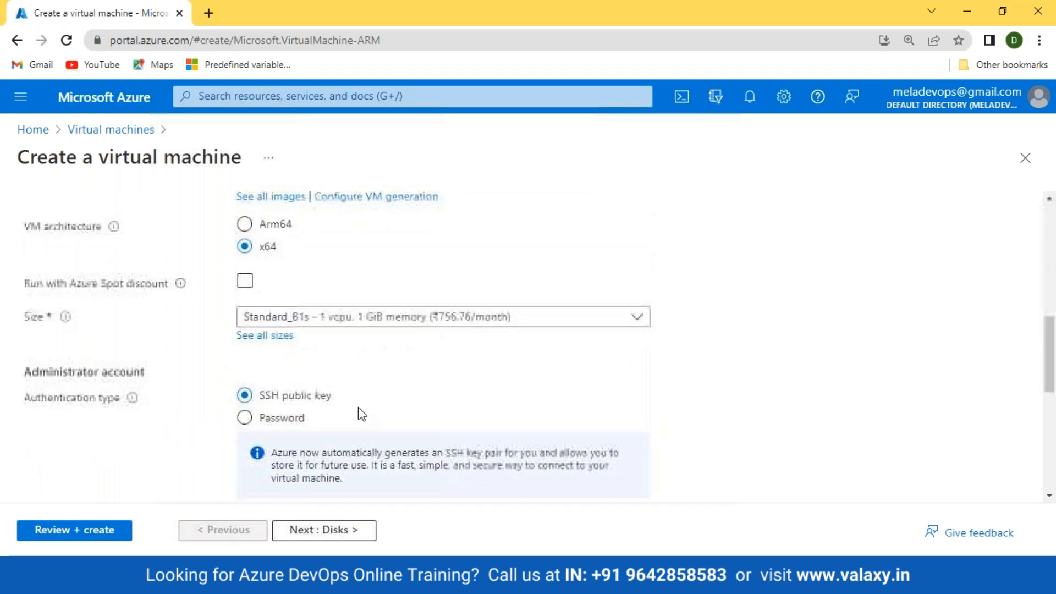
click(244, 340)
scroll(342, 363, down, 3)
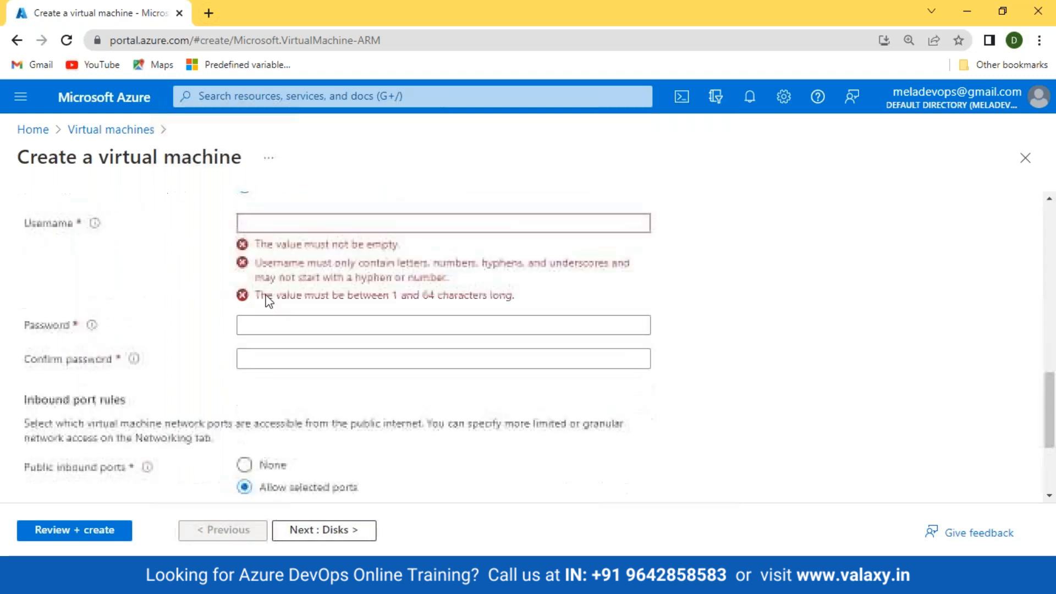
click(267, 223)
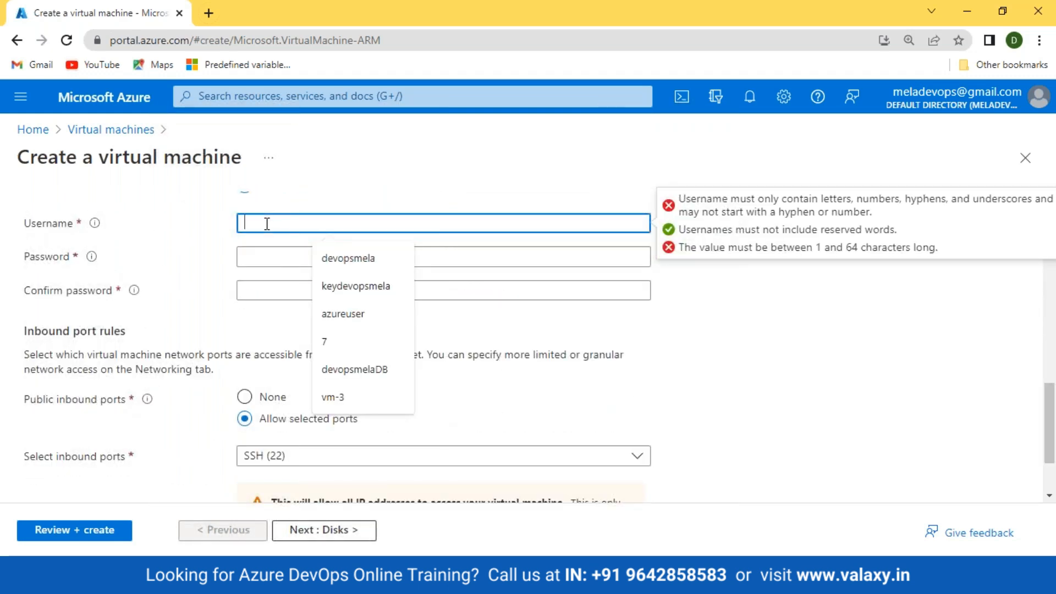
text(valaxy)
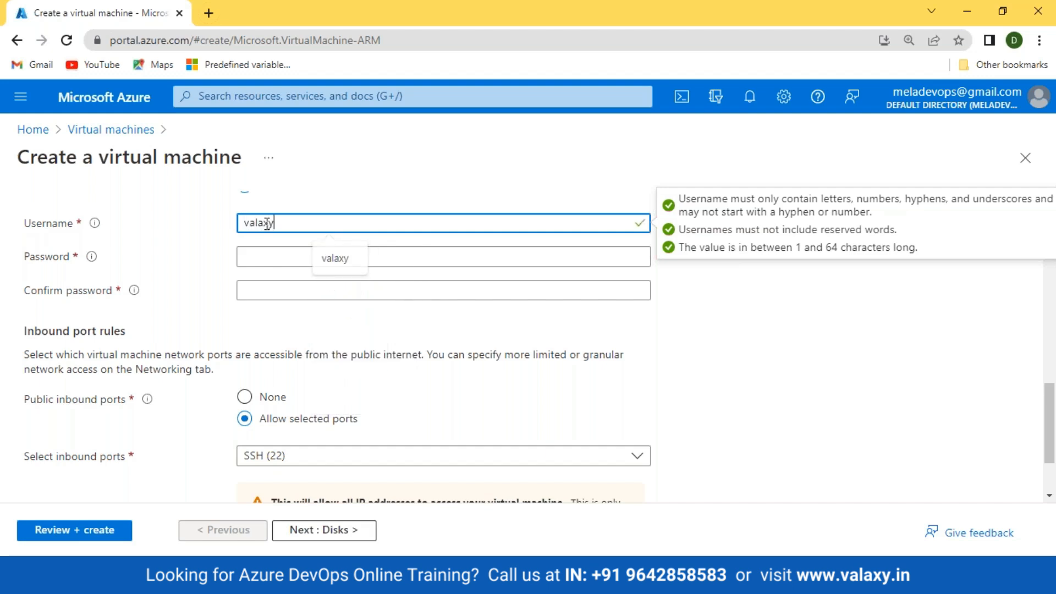
key(Tab)
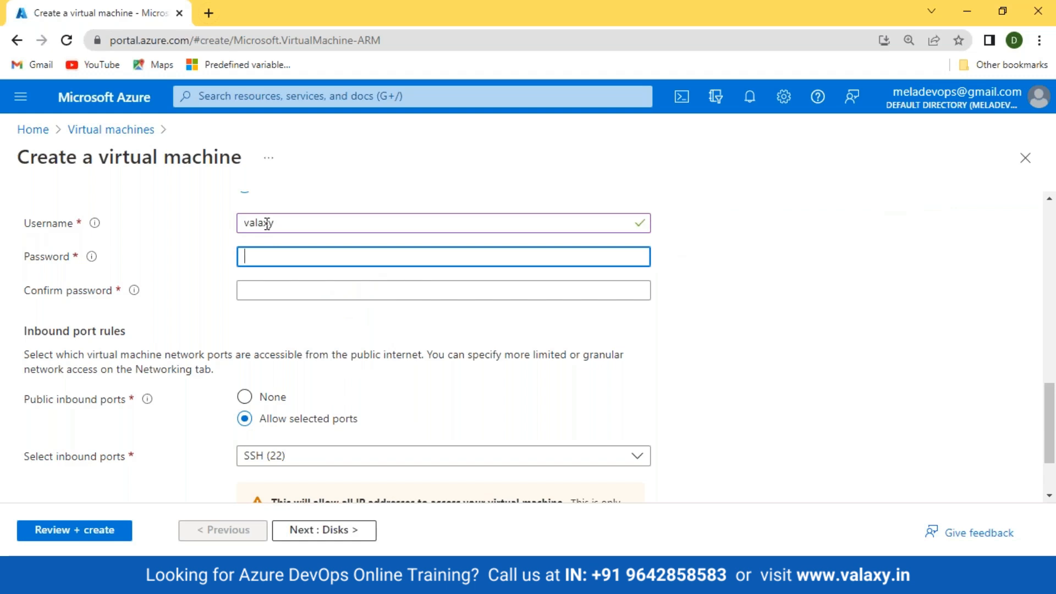
text(*************)
key(Tab)
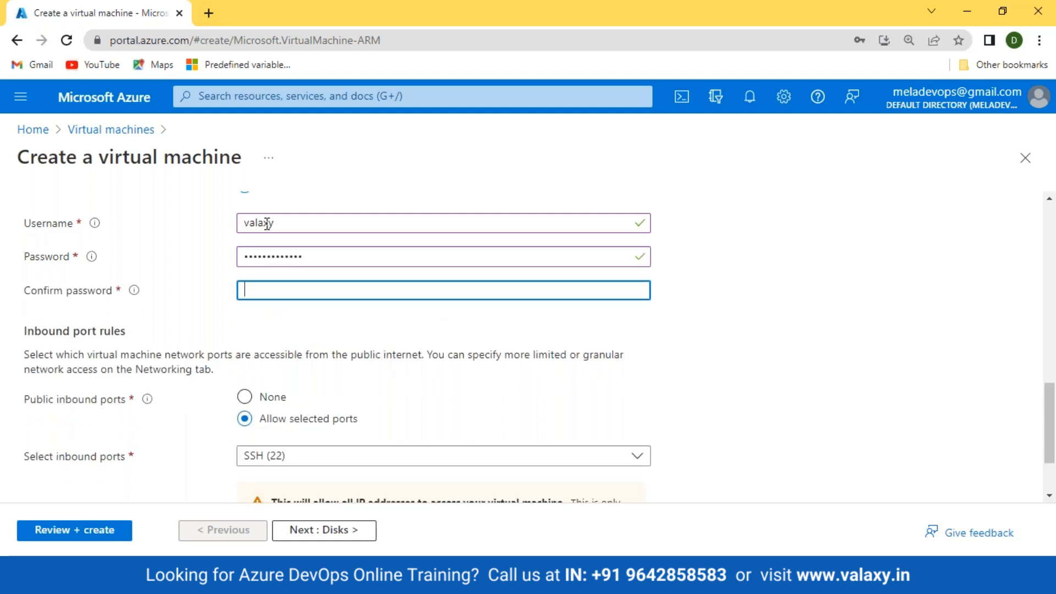
text(*************)
- Review and create the vm-1 virtual machine, and open the deployed resource to view its properties
scroll(285, 331, down, 3)
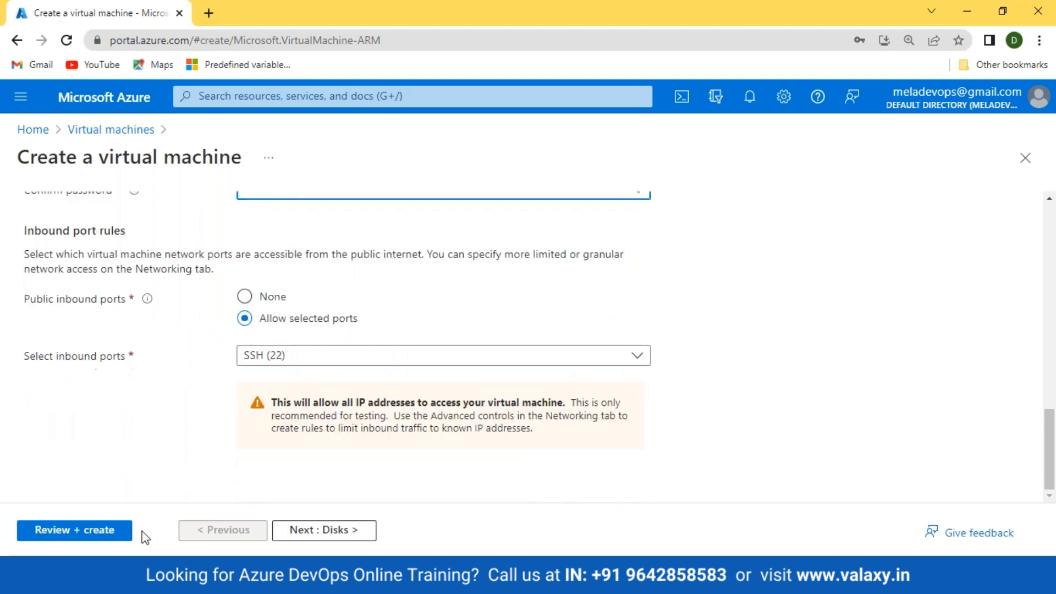
click(49, 531)
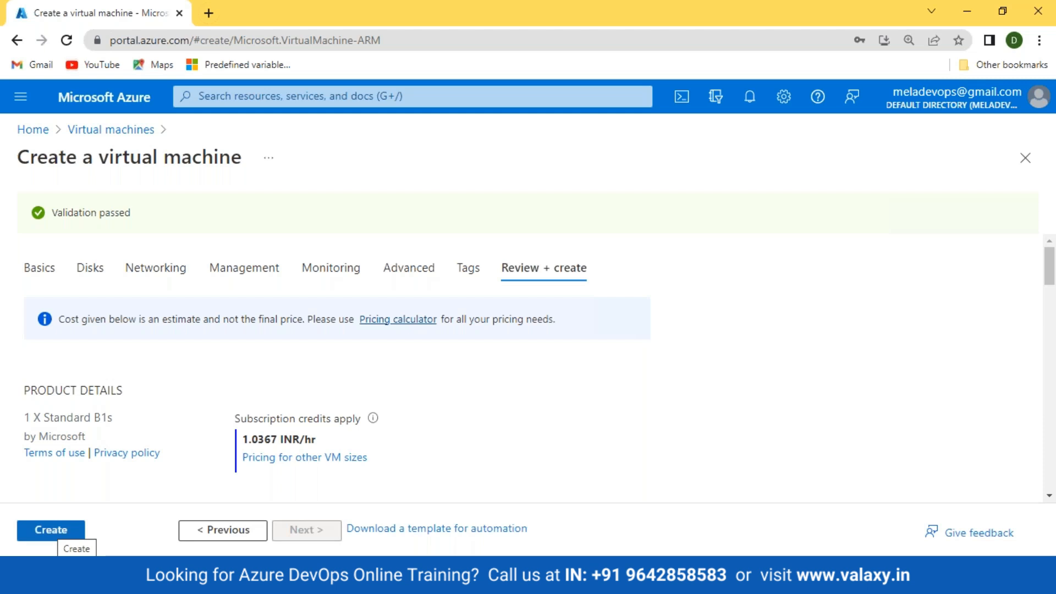
click(53, 531)
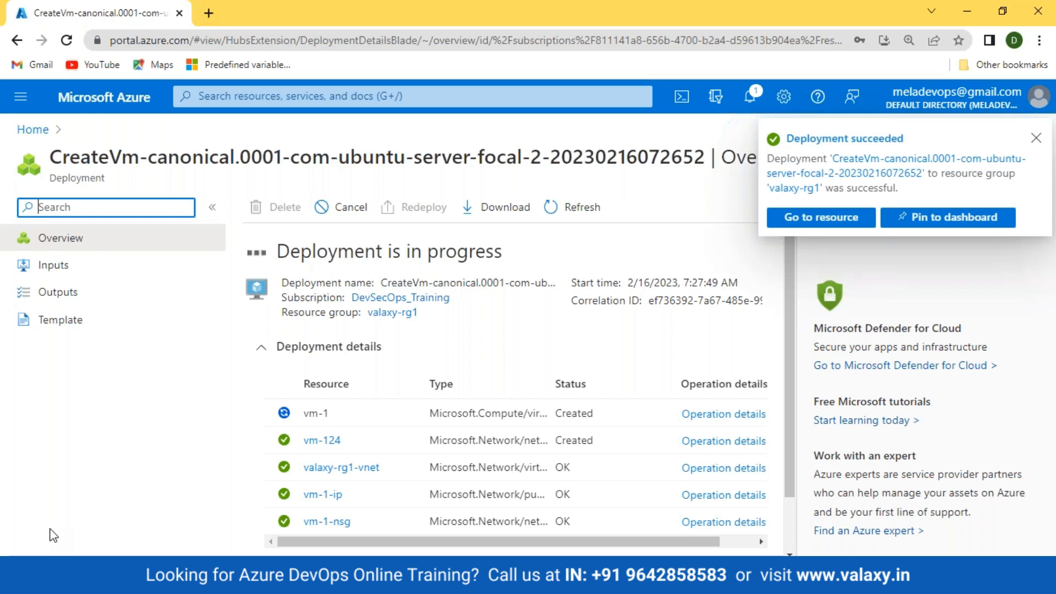
click(822, 219)
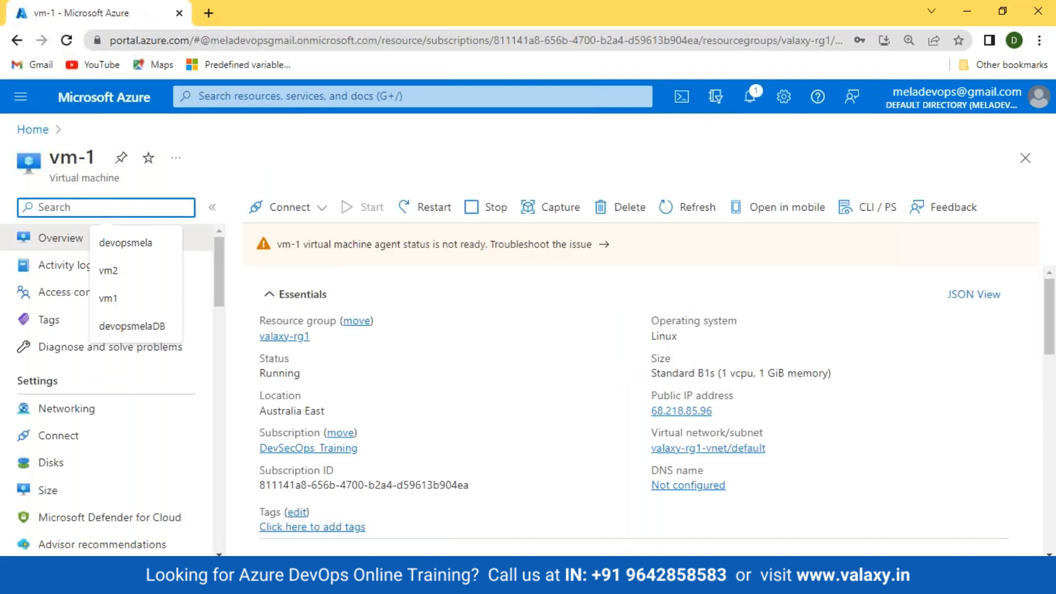
scroll(792, 313, down, 4)
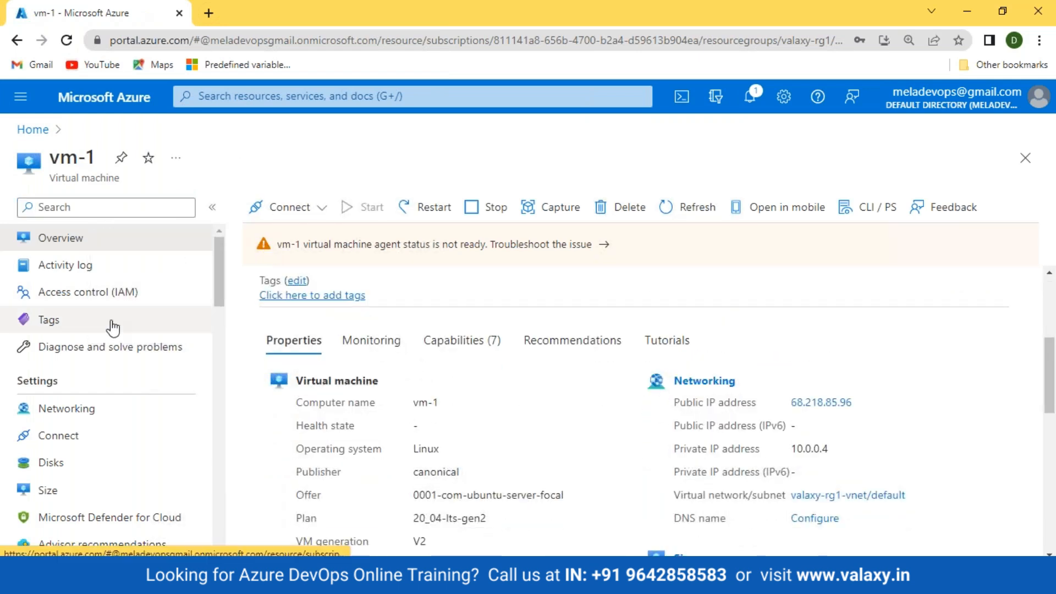
- Open the Disaster recovery page of vm-1 and read the Azure Site Recovery introduction
scroll(113, 385, down, 6)
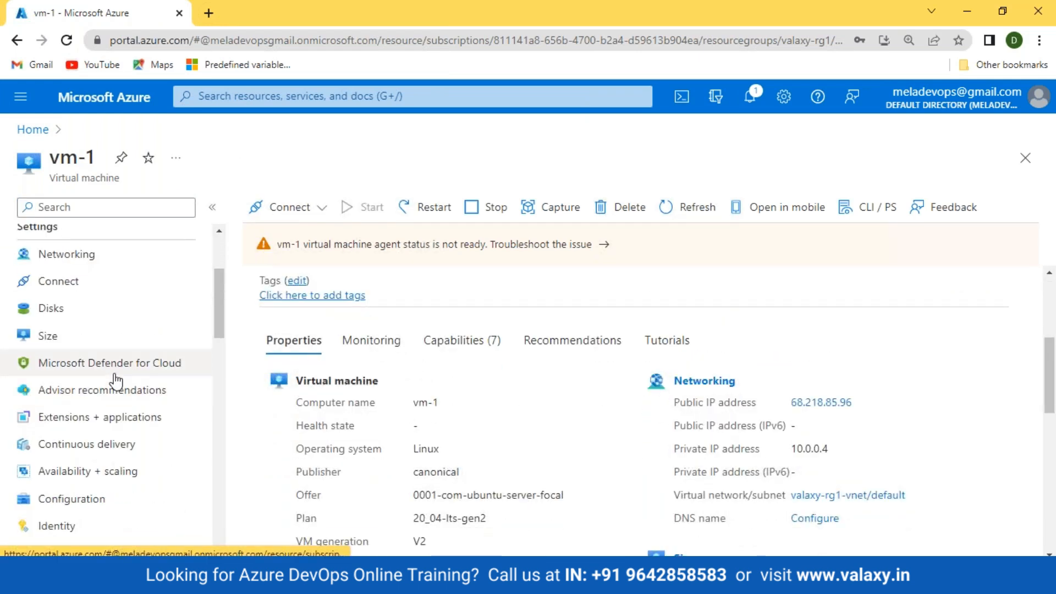
scroll(116, 381, down, 3)
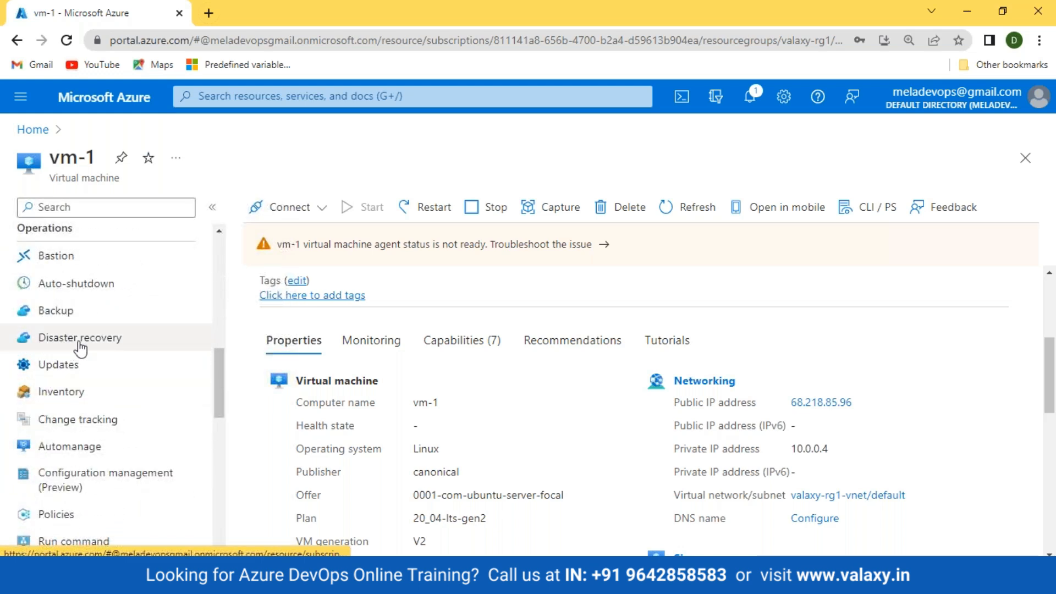
scroll(61, 327, up, 1)
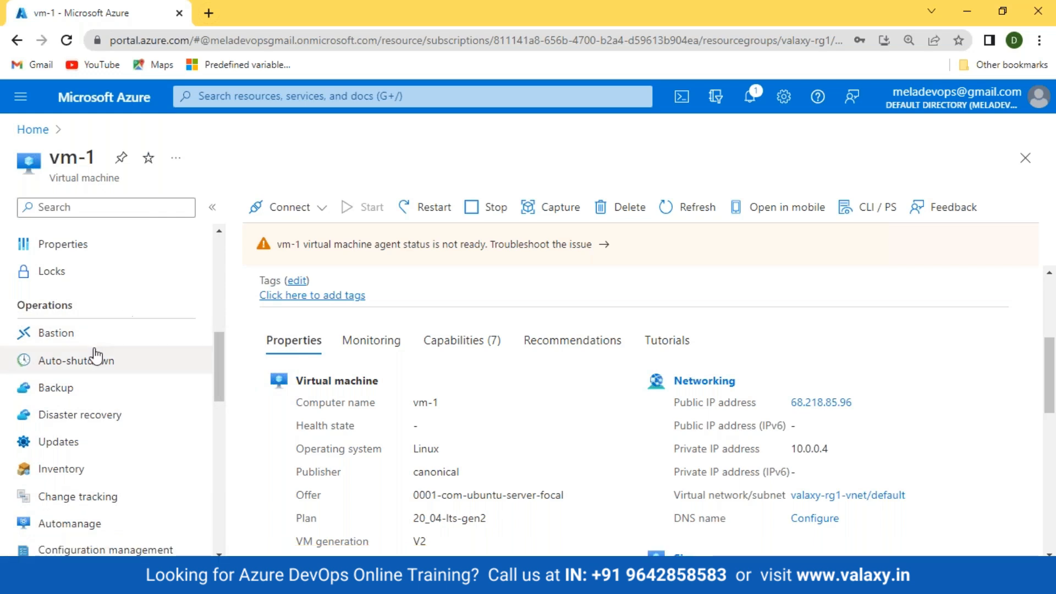
scroll(94, 354, down, 1)
click(69, 260)
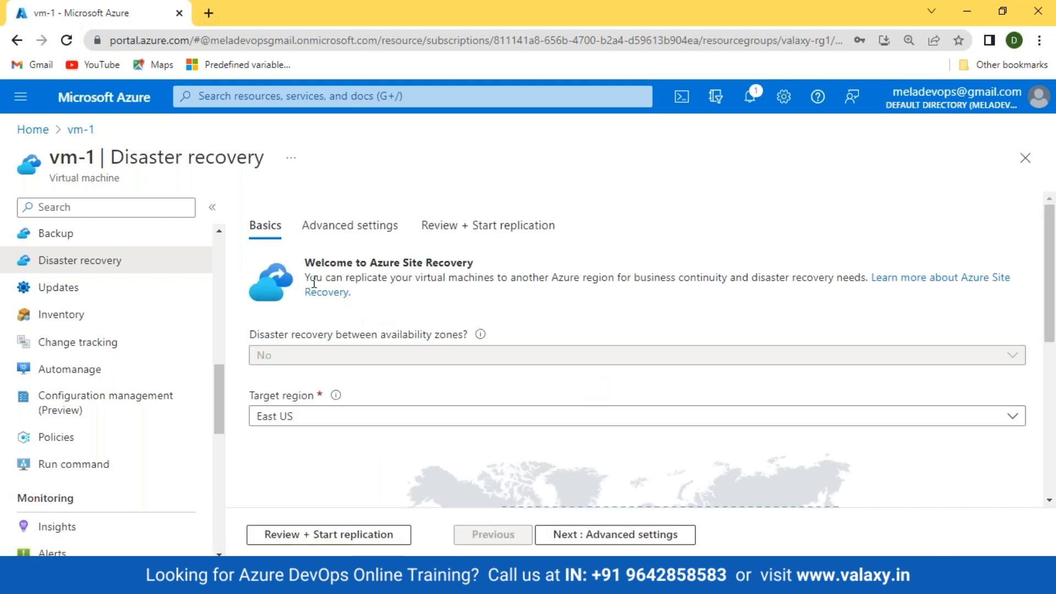
drag(308, 277, 602, 290)
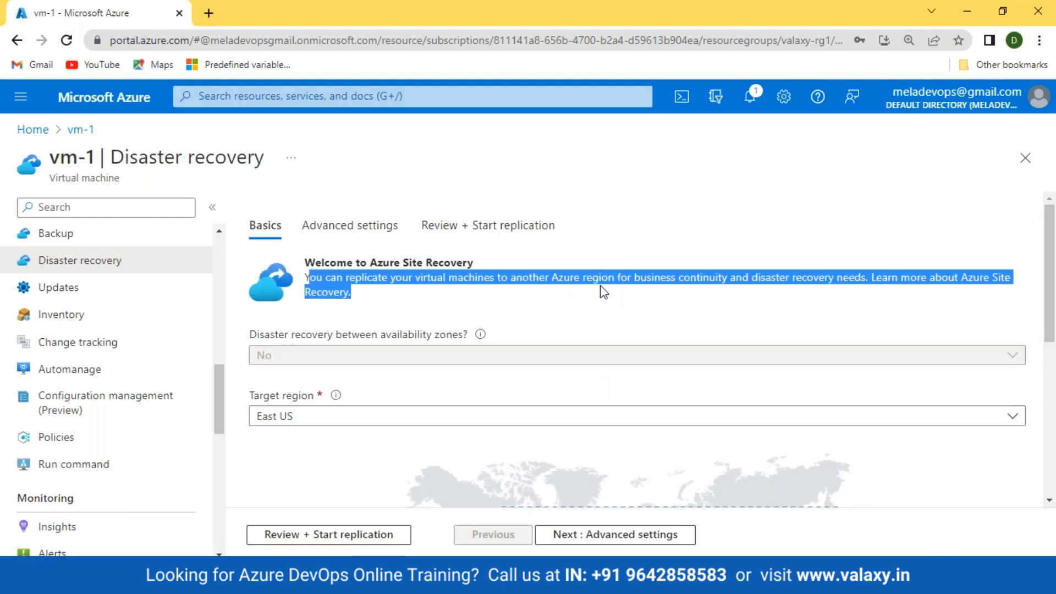
click(723, 290)
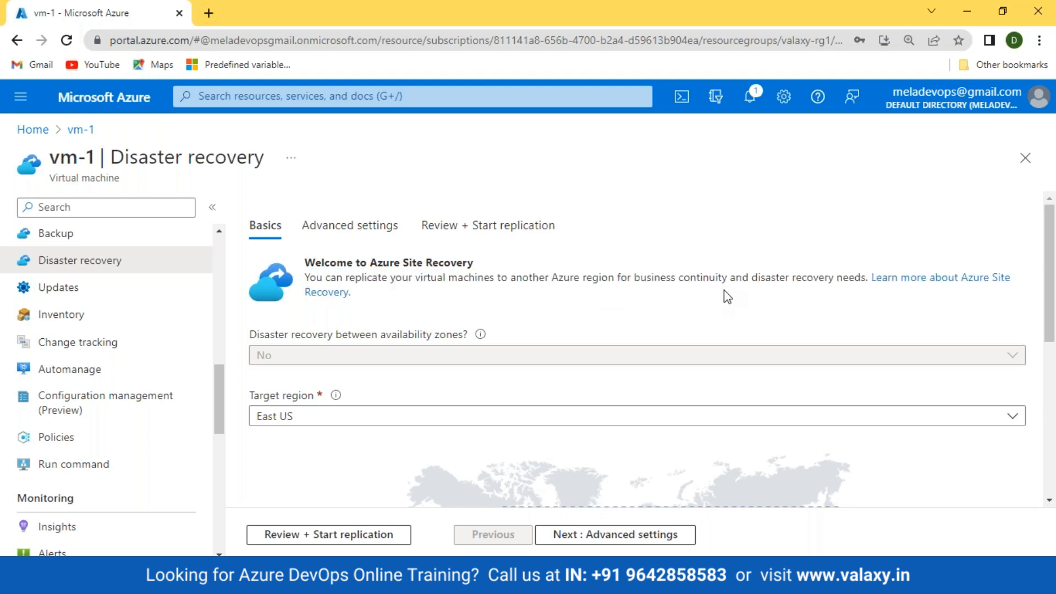
- Return to the vm-1 overview and check the virtual machine's location
scroll(132, 284, up, 4)
scroll(66, 265, up, 7)
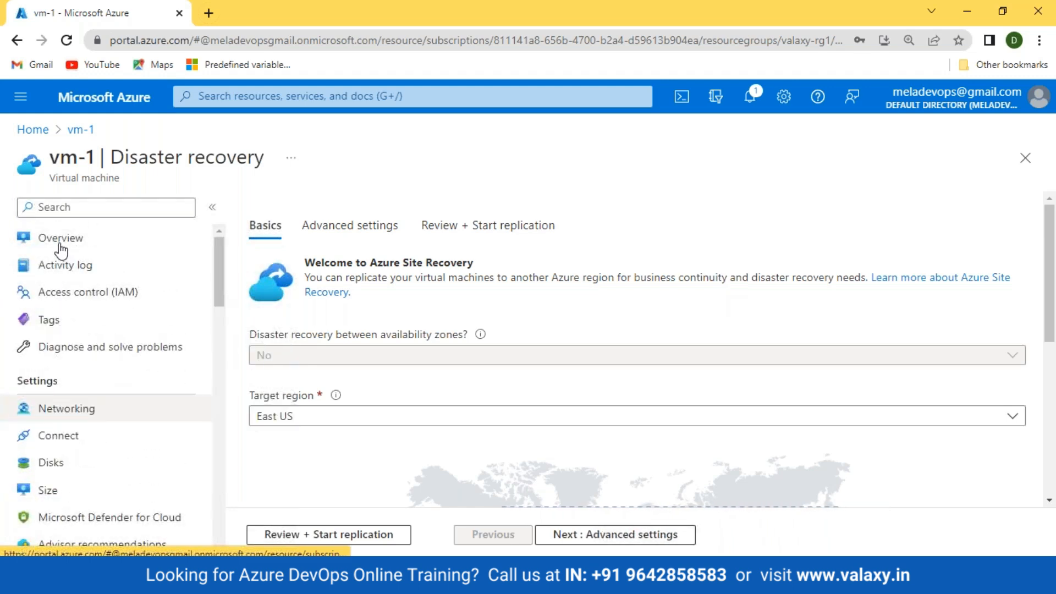
click(27, 242)
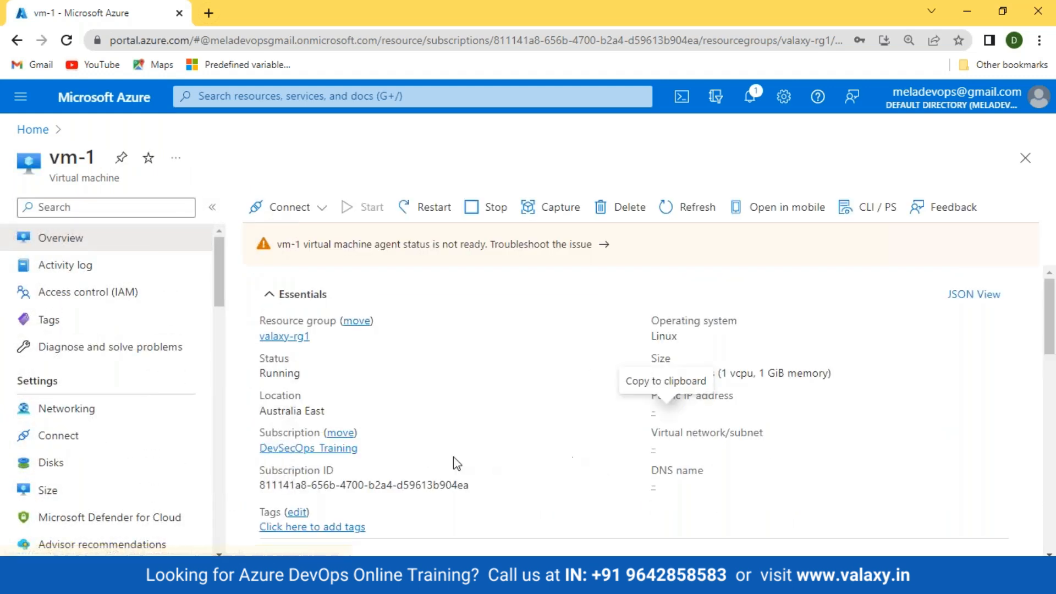
drag(257, 412, 333, 412)
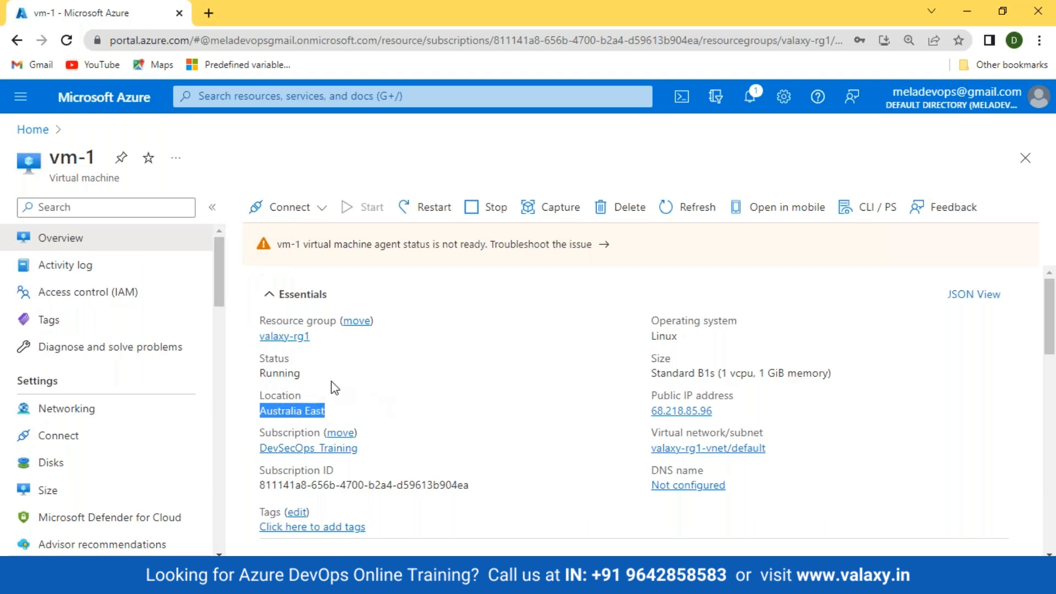
- Reopen the Disaster recovery page of vm-1 and examine the replication map for the default target region
scroll(94, 418, down, 4)
scroll(95, 407, down, 6)
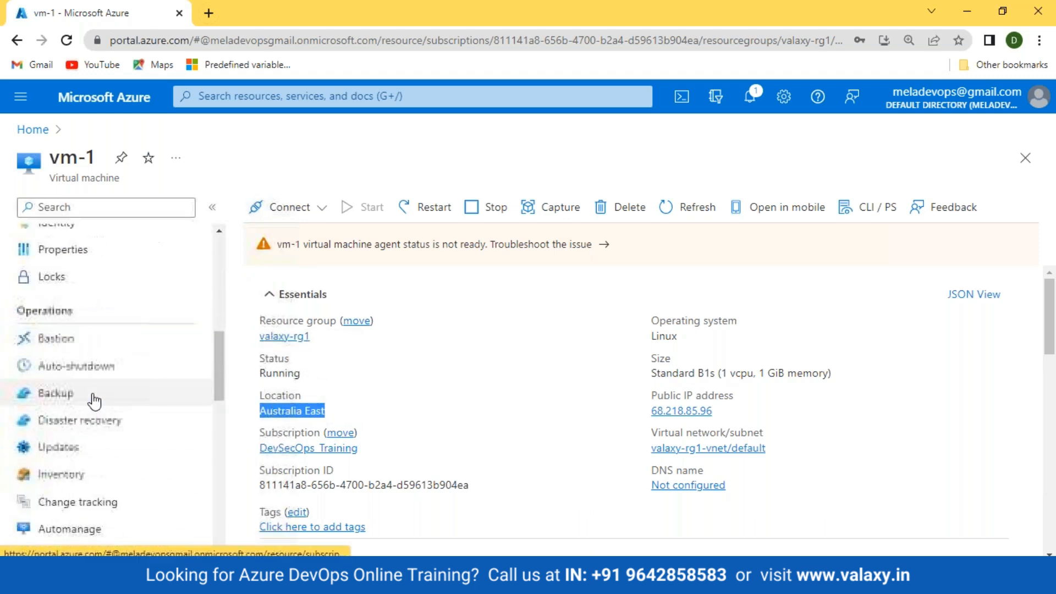
scroll(87, 366, up, 1)
click(66, 337)
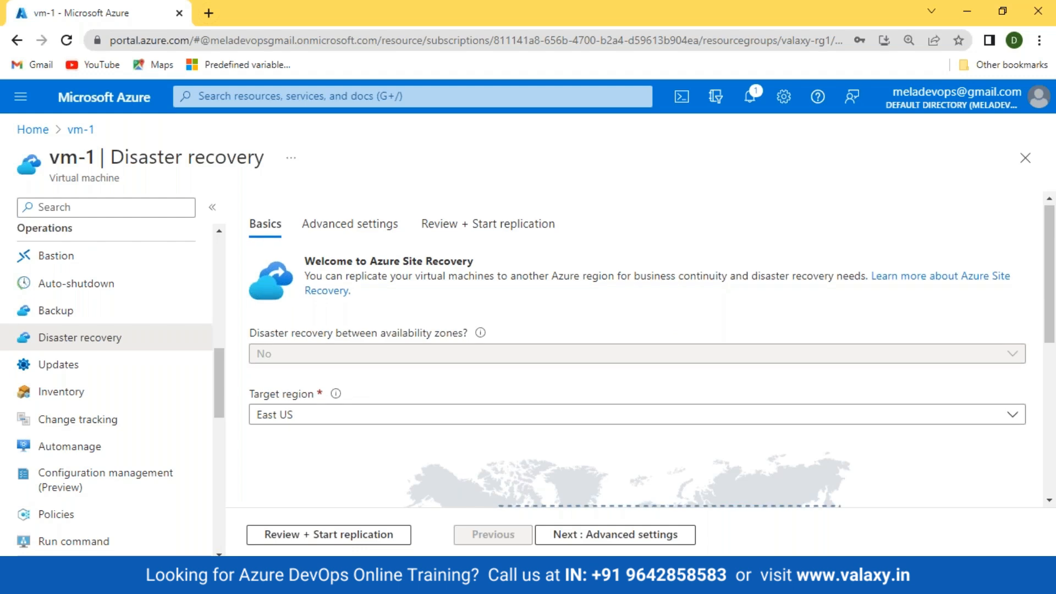
scroll(638, 347, down, 5)
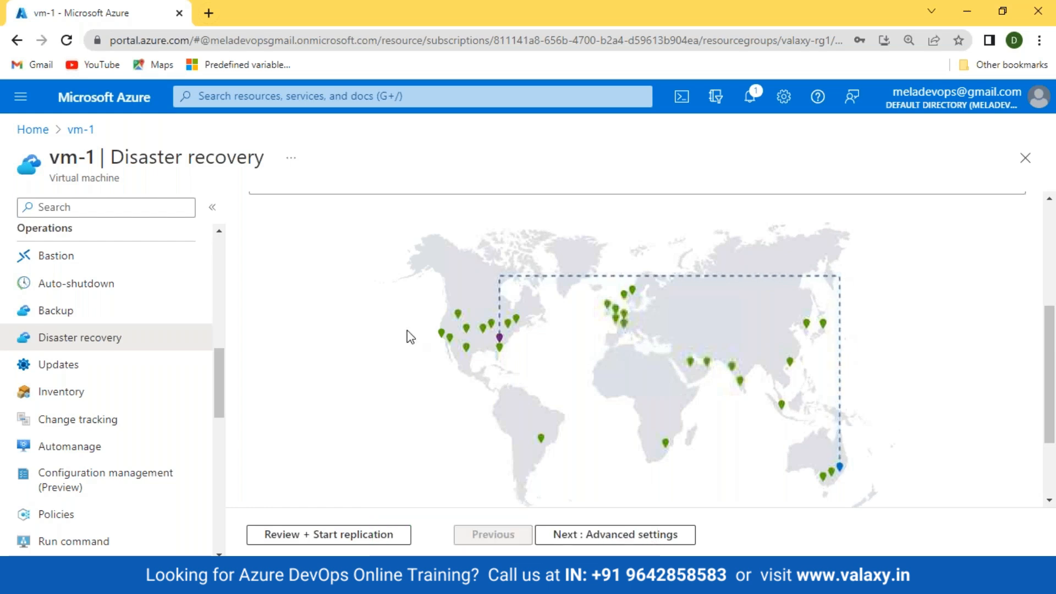
scroll(775, 454, up, 3)
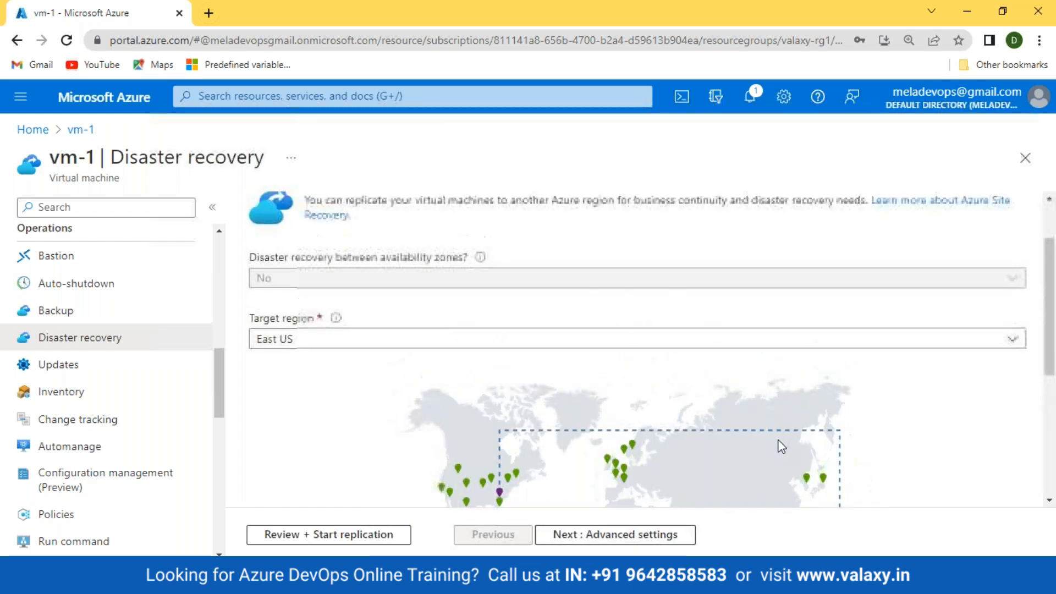
- Choose Australia Central as the disaster recovery target region and check it on the map
click(1017, 342)
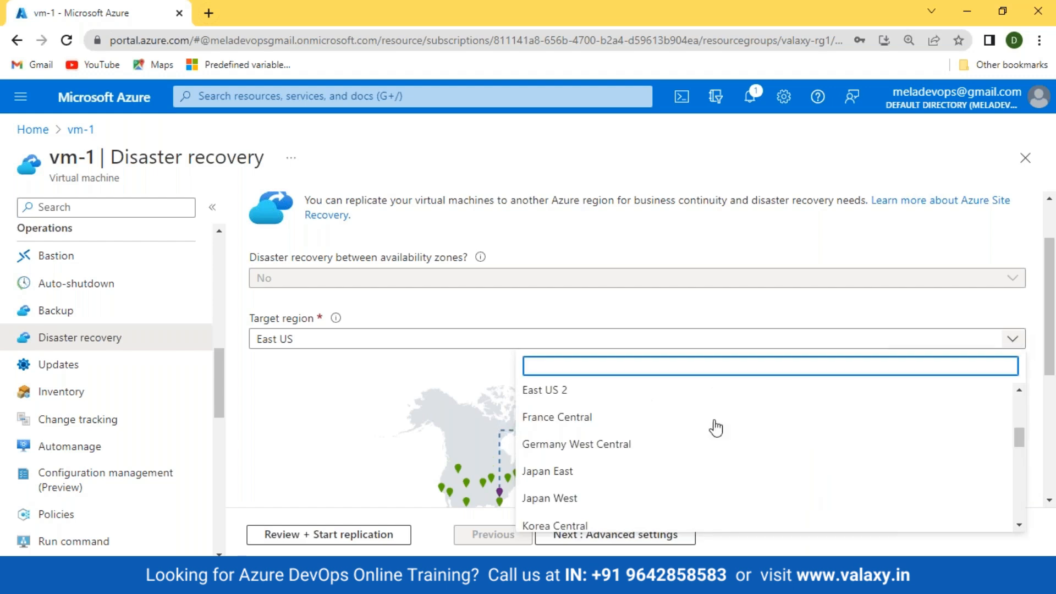
scroll(547, 448, down, 10)
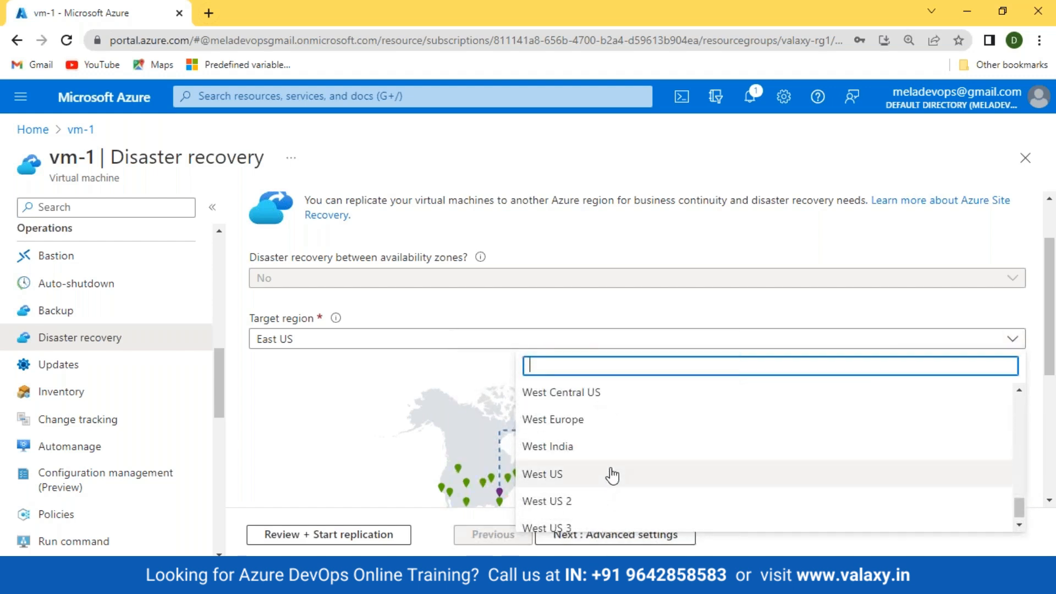
scroll(613, 476, up, 10)
scroll(613, 476, up, 6)
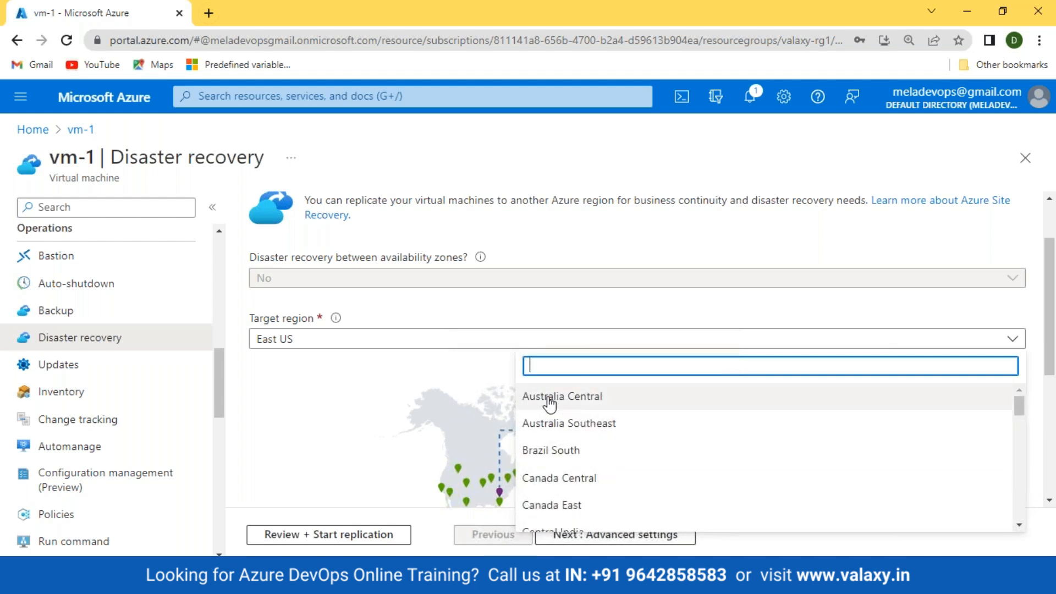
click(549, 398)
scroll(943, 429, down, 3)
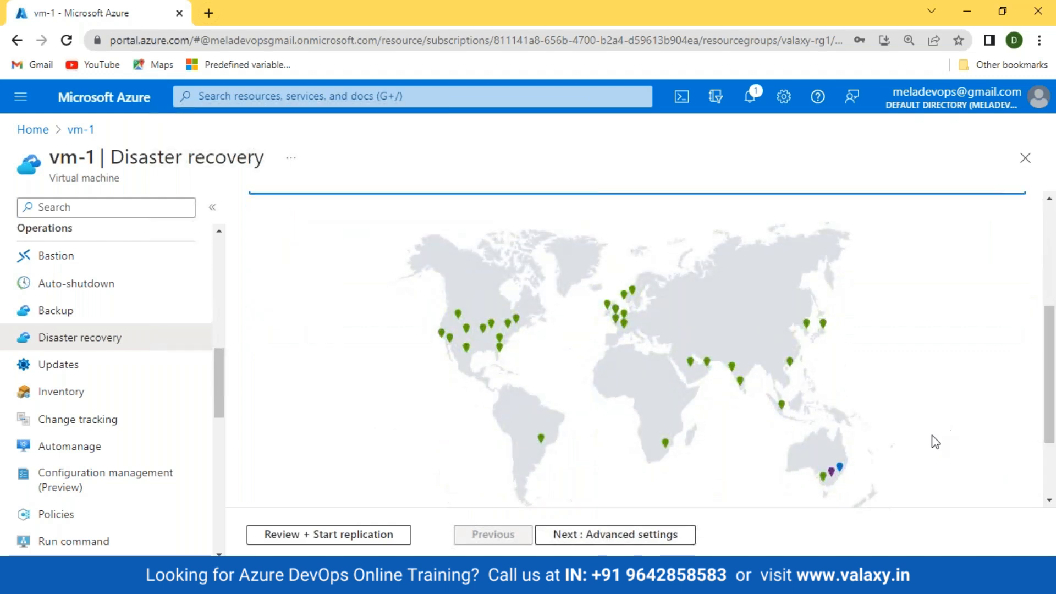
- Change the target region to Australia Southeast and check the replication path on the map
scroll(903, 447, up, 3)
click(1012, 338)
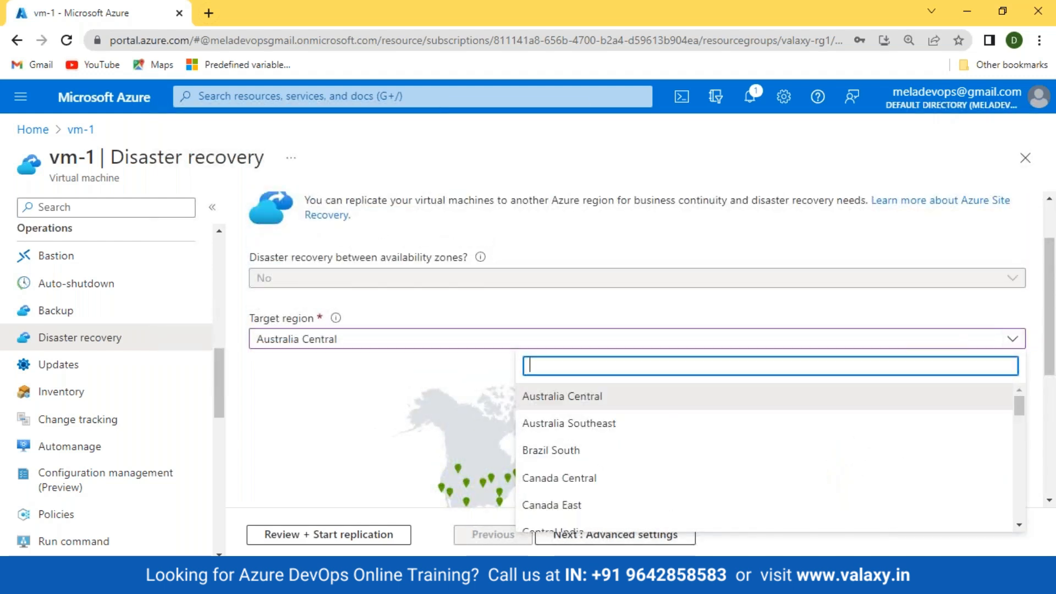
click(592, 425)
scroll(831, 490, down, 3)
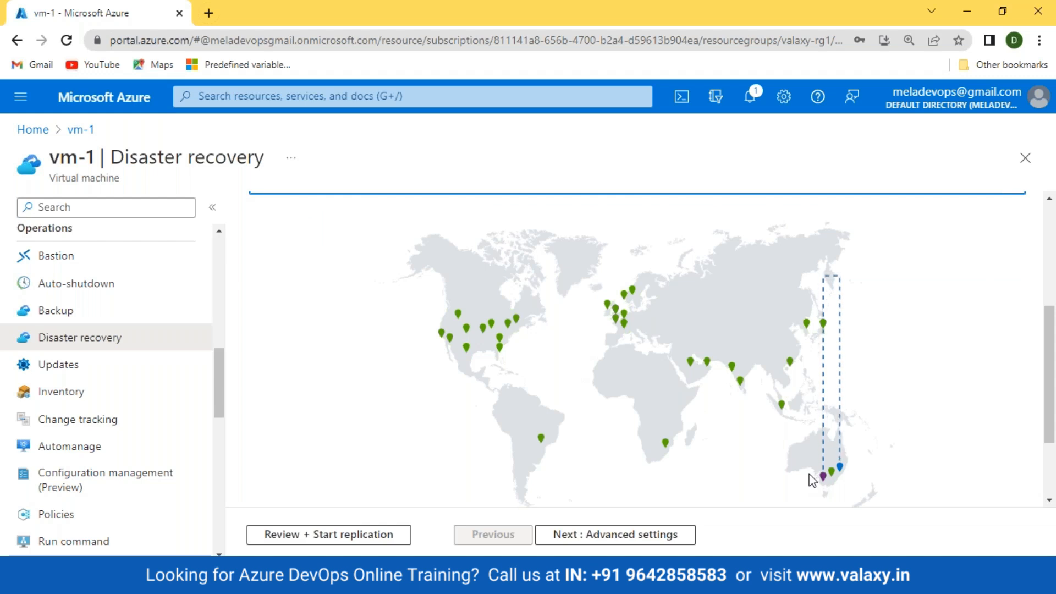
- Set the target region to Central India and examine the replication path on the map
scroll(980, 445, up, 5)
click(982, 429)
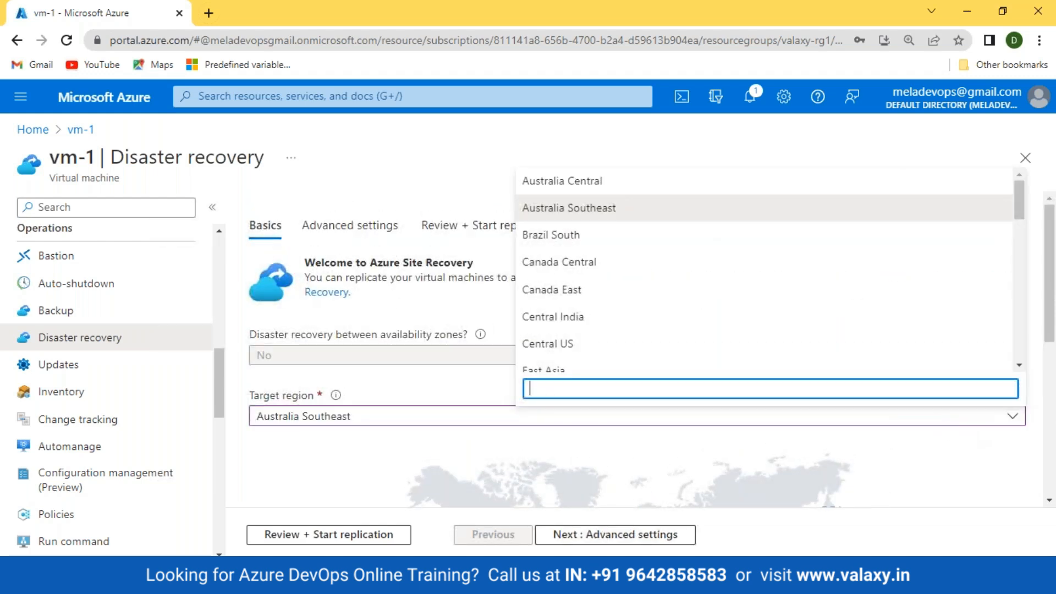
scroll(720, 330, down, 3)
scroll(571, 292, up, 3)
click(573, 315)
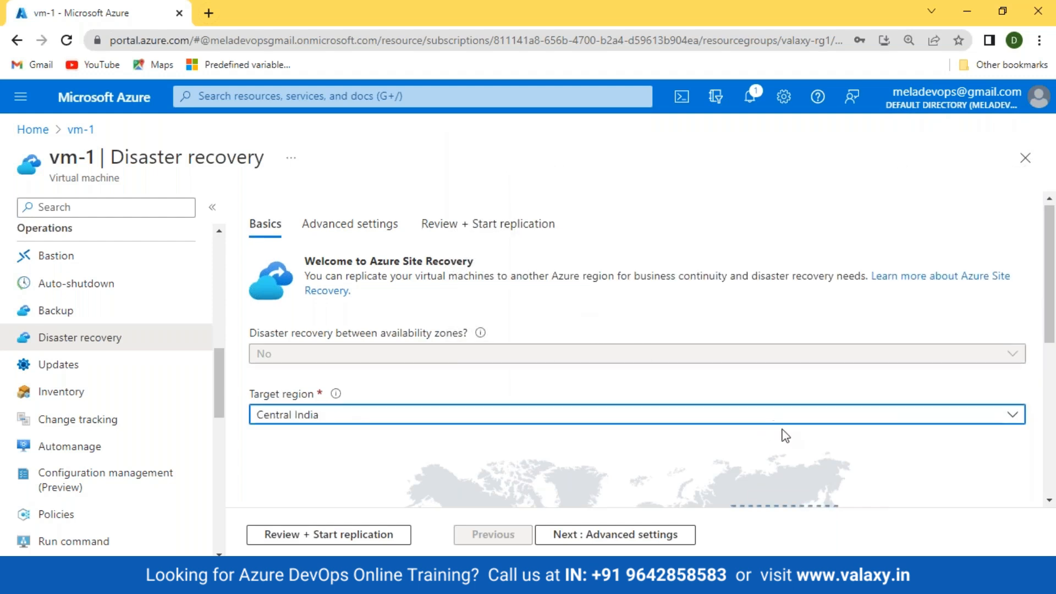
scroll(780, 431, down, 4)
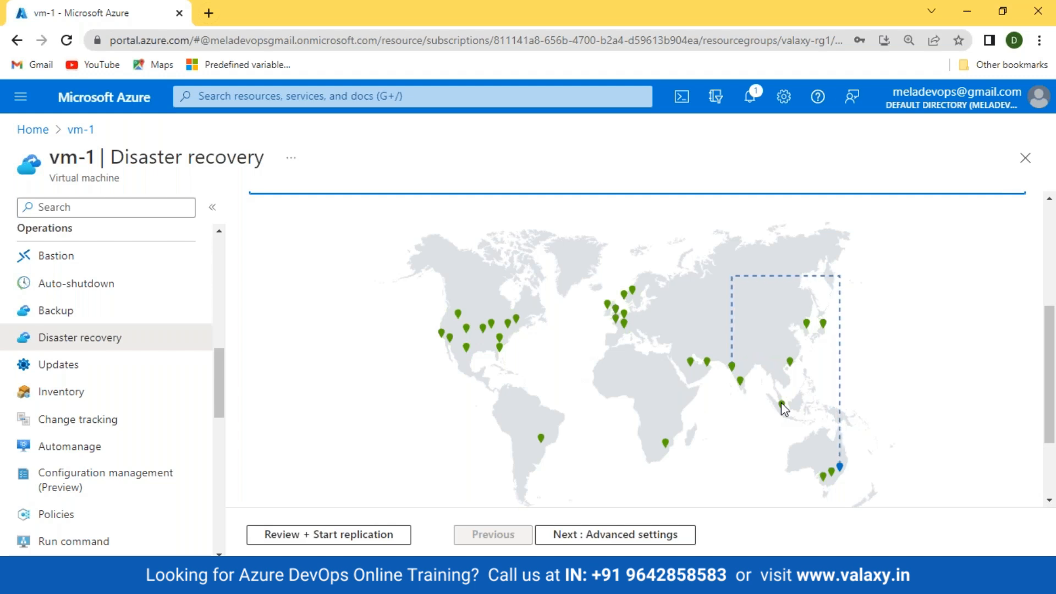
scroll(784, 410, up, 5)
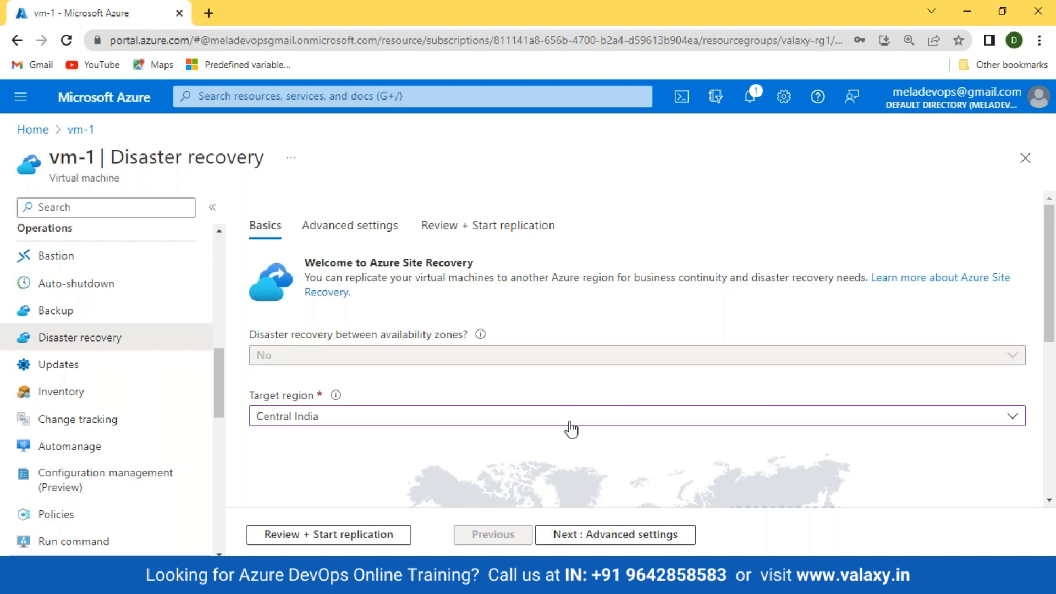
scroll(571, 429, down, 3)
- Proceed to the replication review, then open the Advanced settings and examine the source and target settings
click(325, 536)
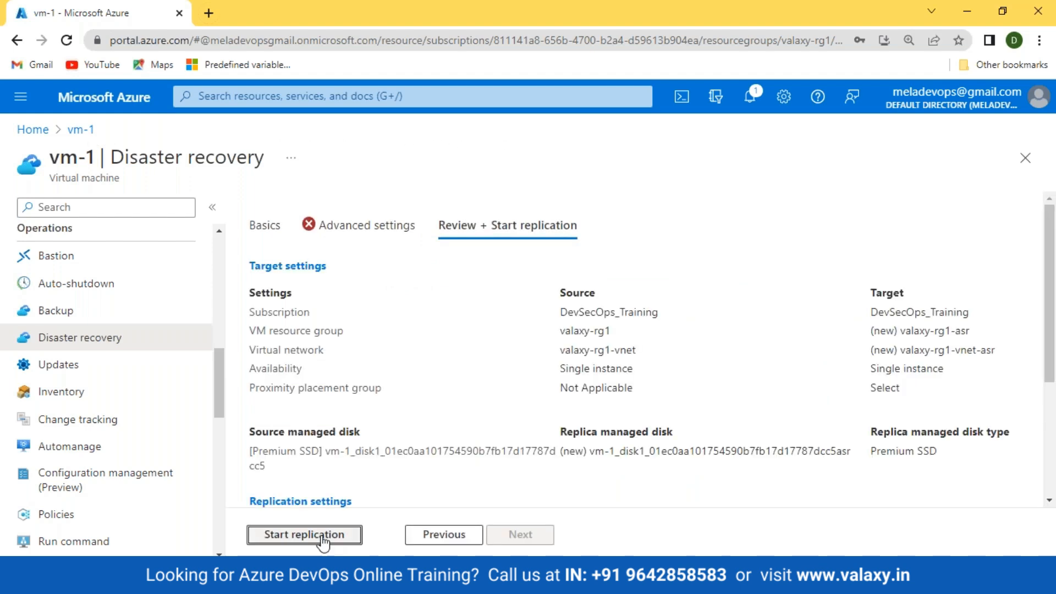
click(374, 226)
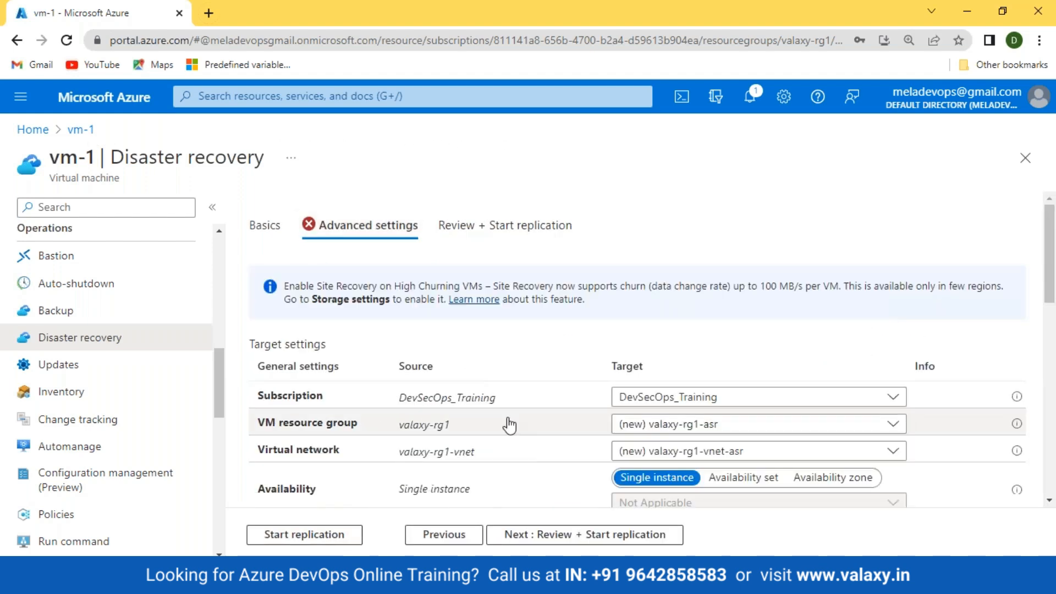
scroll(509, 425, down, 2)
scroll(563, 424, down, 10)
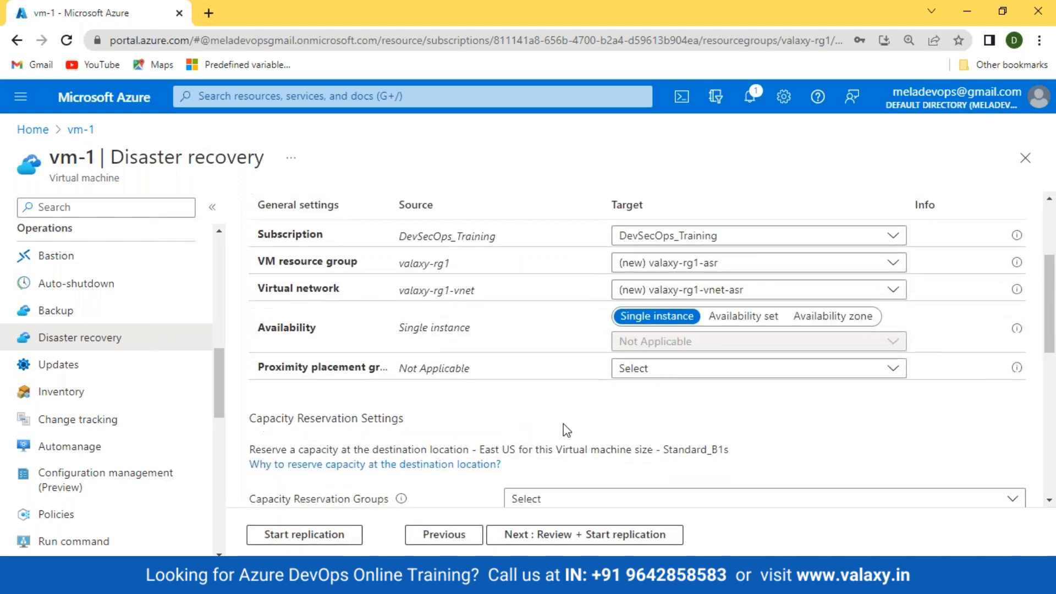
scroll(563, 423, up, 12)
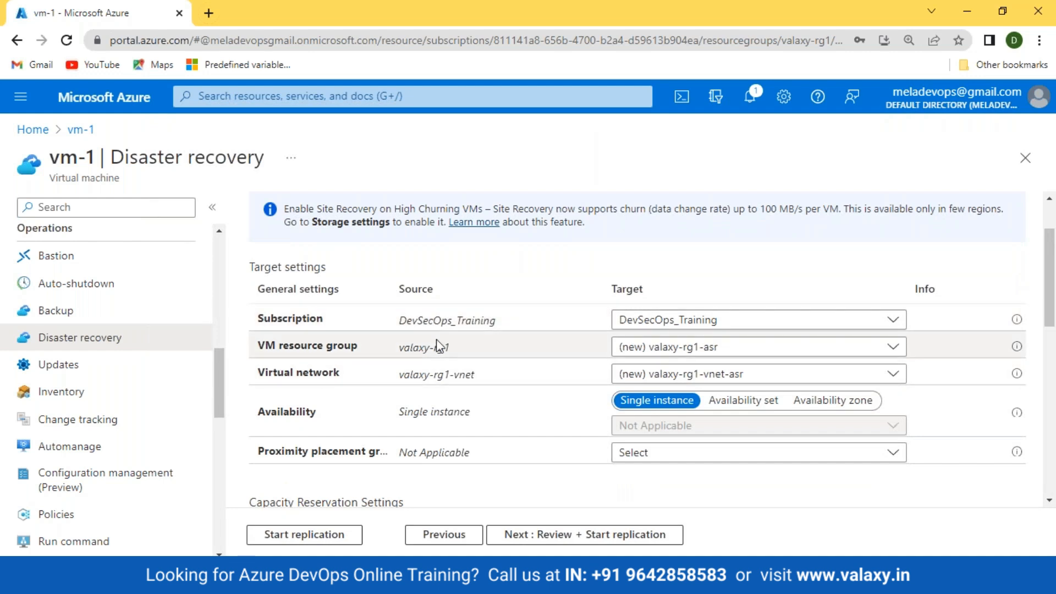
scroll(568, 364, down, 3)
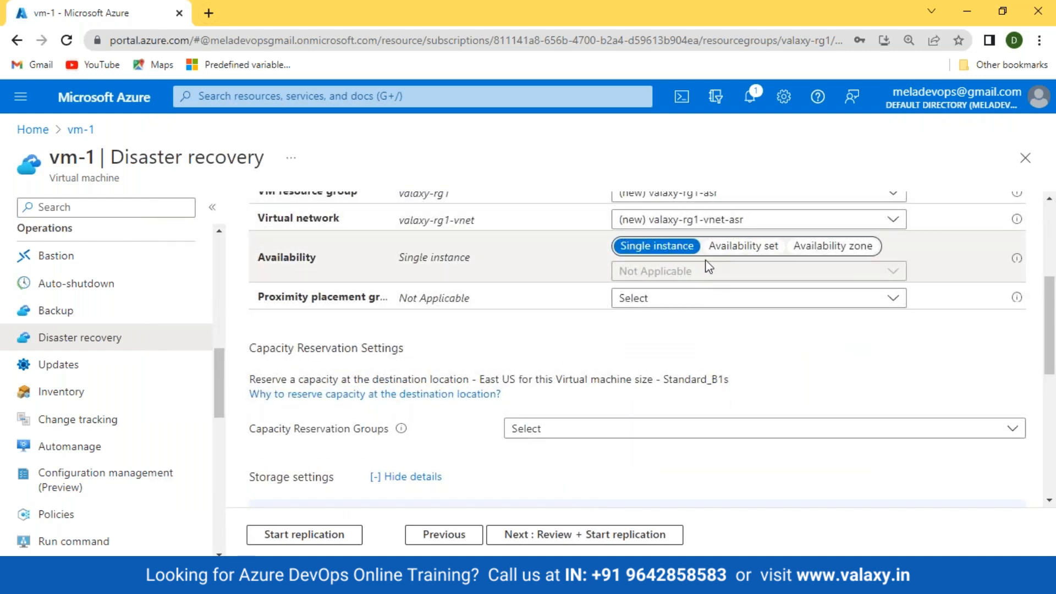
- Try the Availability set and Availability zone options for the target, then switch back to Single instance
click(754, 252)
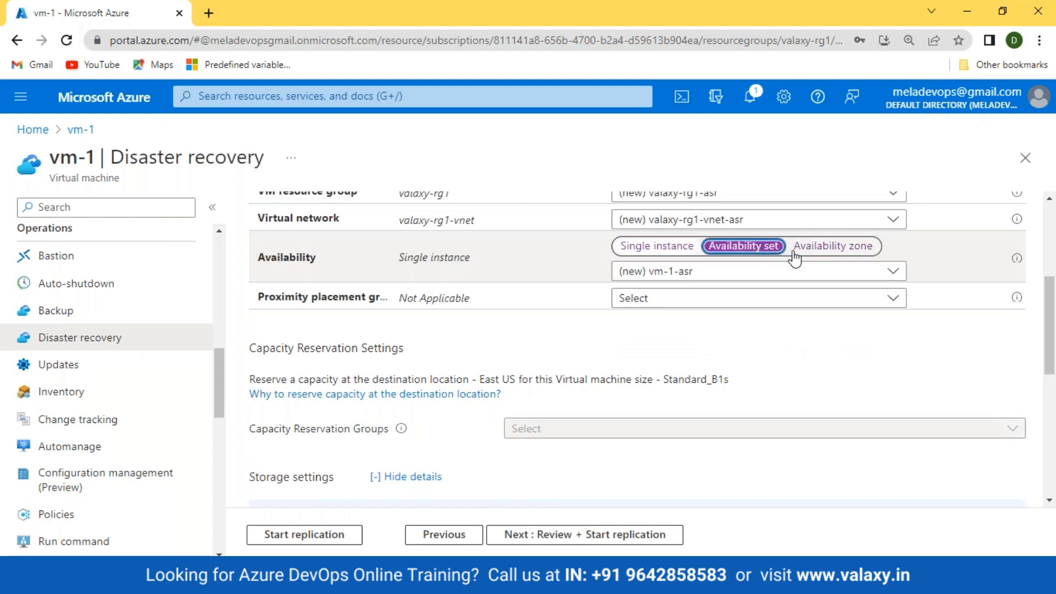
click(822, 252)
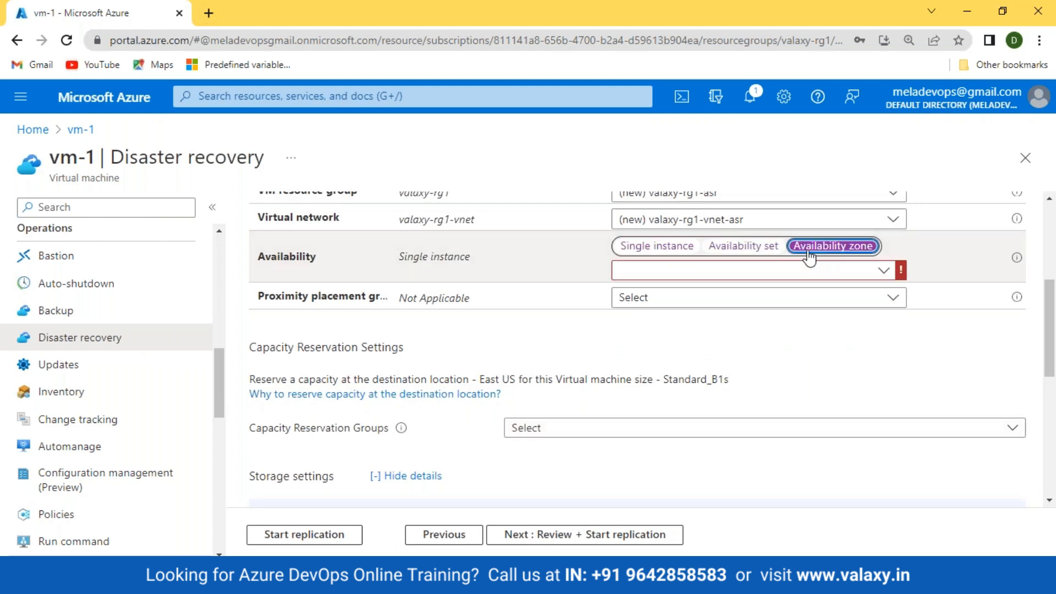
click(652, 251)
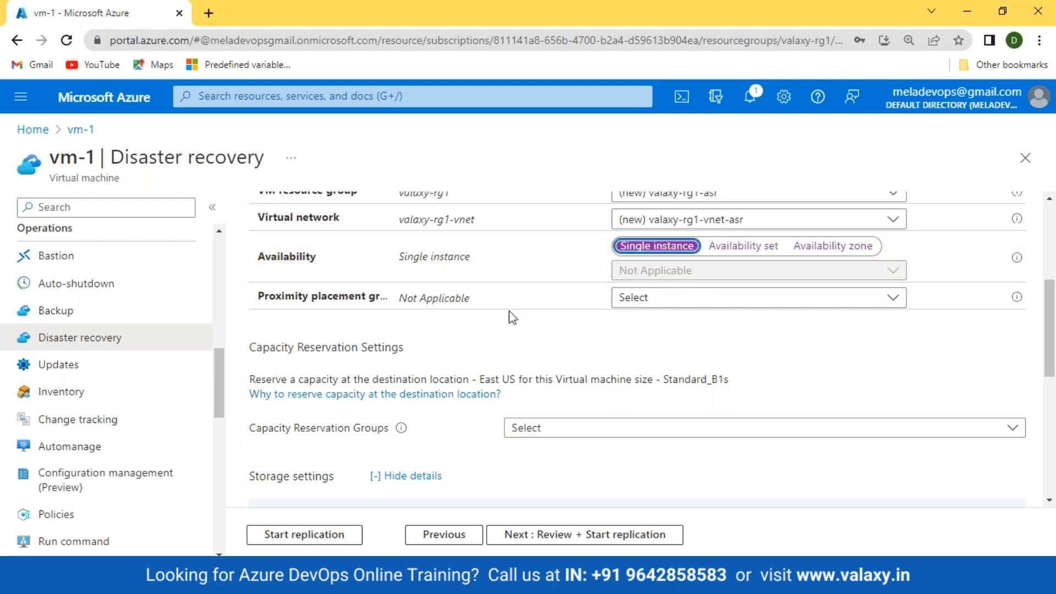
- Set the target proximity placement group to (new) vm-1-ppg-asr
drag(252, 302, 367, 297)
click(778, 300)
click(674, 347)
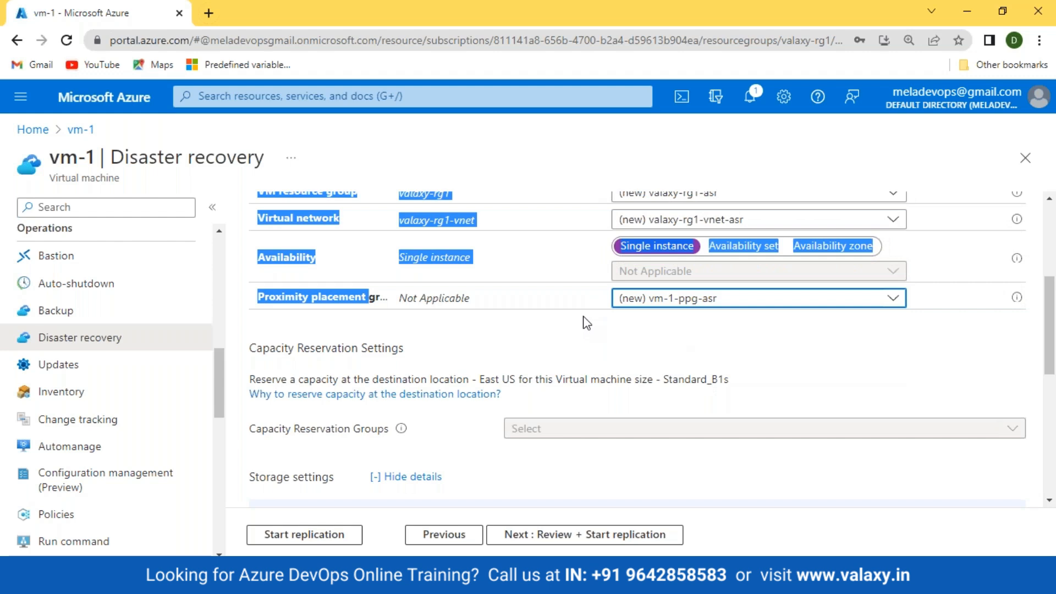
click(546, 354)
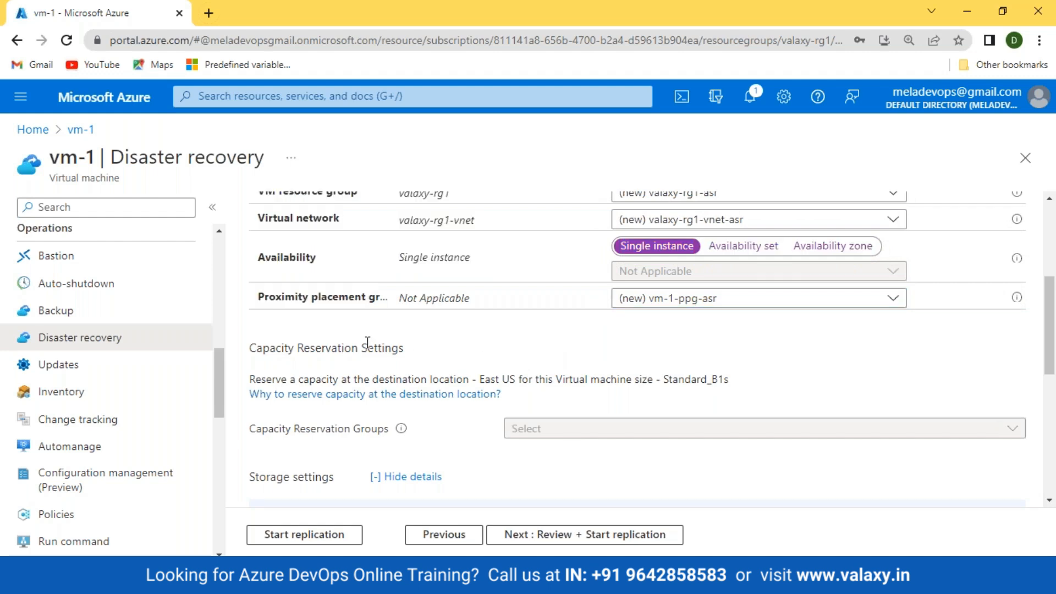
- Examine the target settings again and look through the storage, replication and extension settings
scroll(367, 342, up, 3)
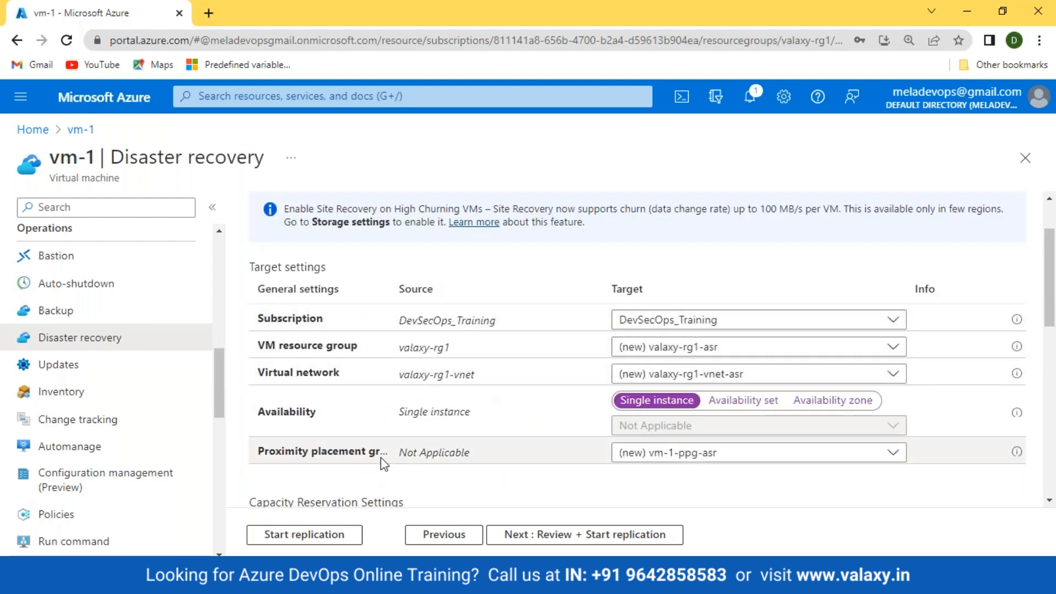
scroll(382, 460, down, 3)
scroll(437, 342, down, 3)
scroll(612, 416, down, 4)
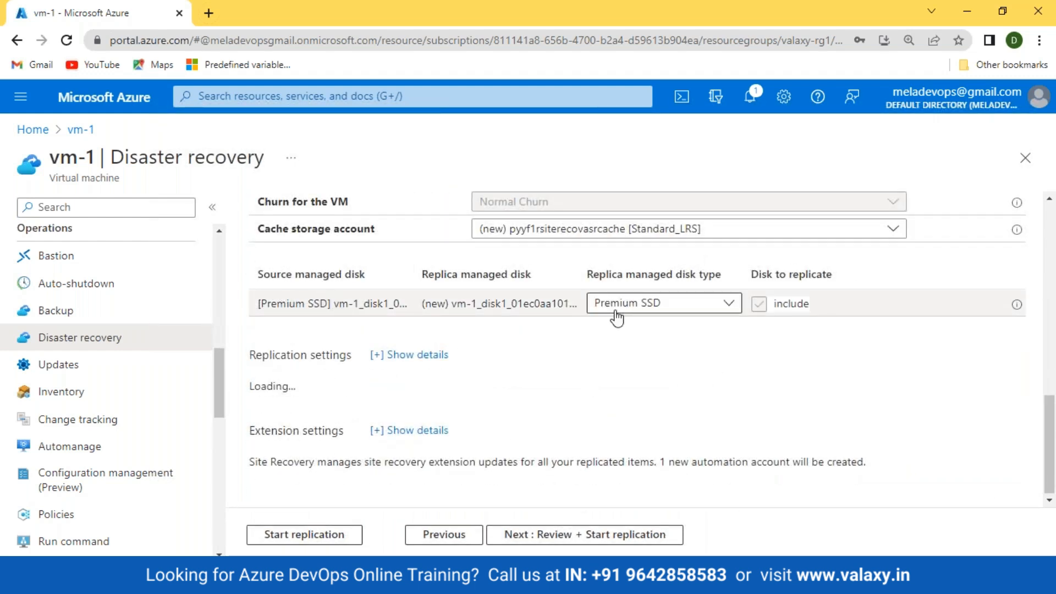
- Start the replication of vm-1 and check the progress of the related deployments in the notifications
click(330, 538)
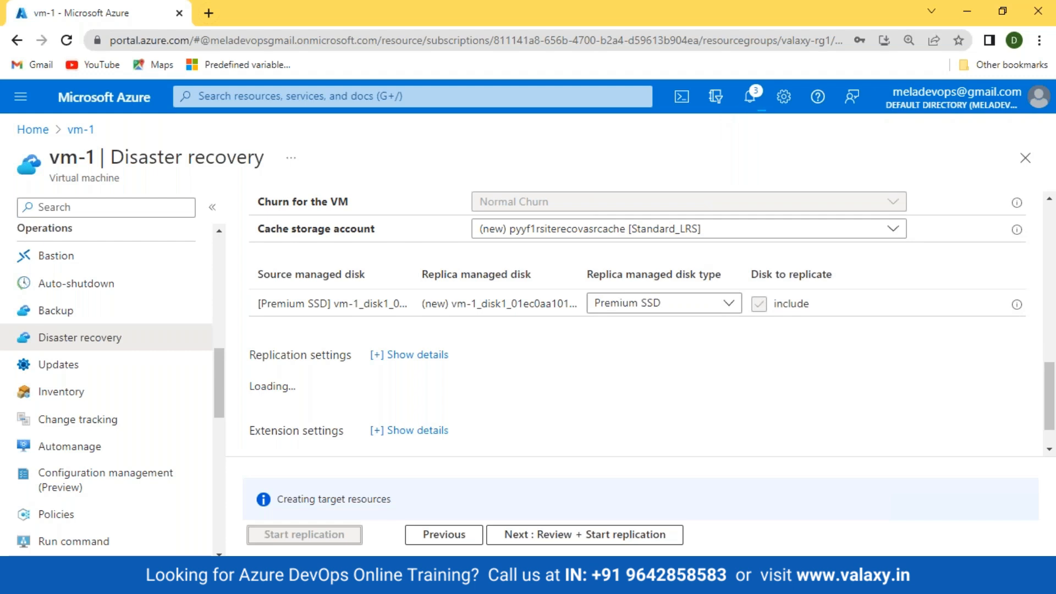
click(749, 99)
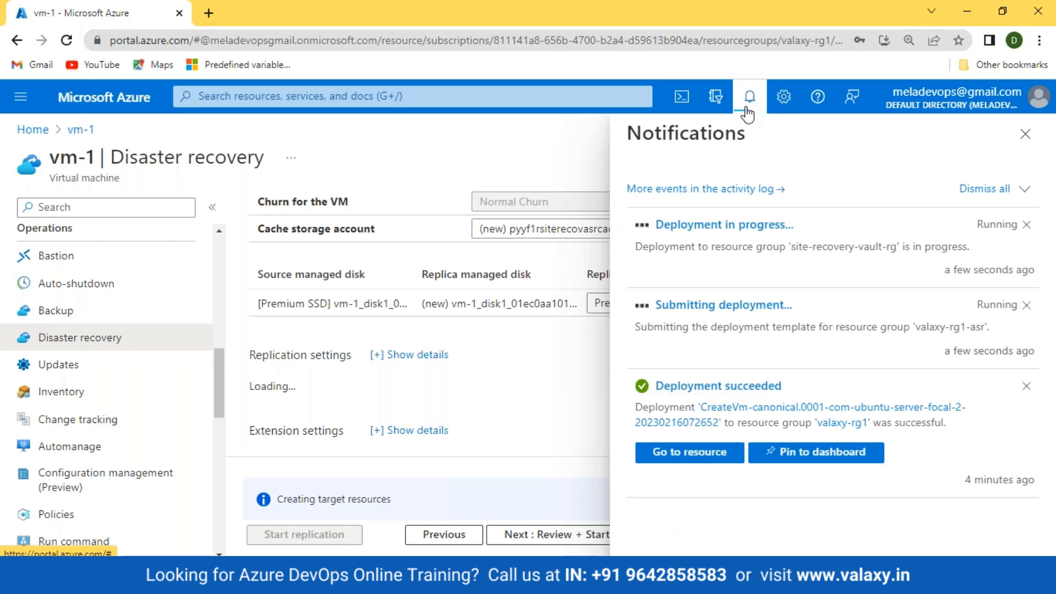
click(747, 110)
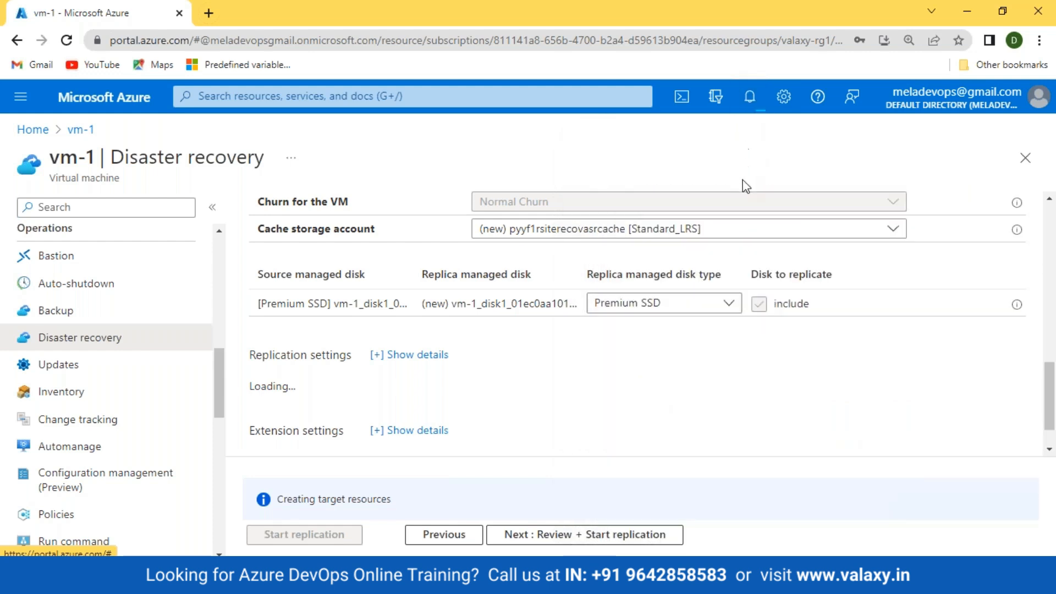
scroll(602, 382, up, 4)
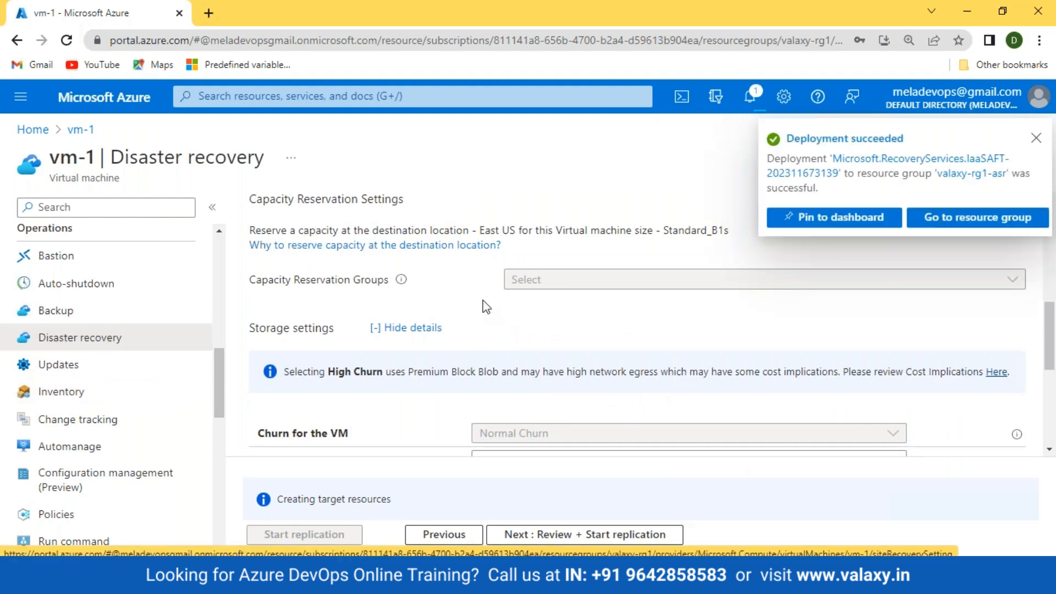
click(1036, 139)
scroll(64, 307, up, 3)
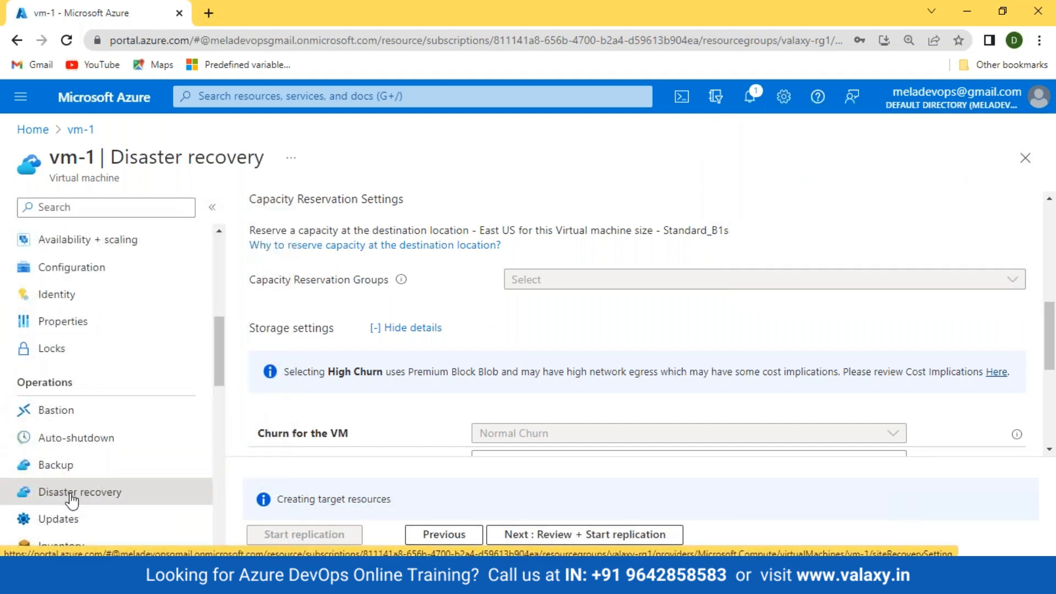
scroll(94, 353, up, 5)
click(71, 239)
click(663, 125)
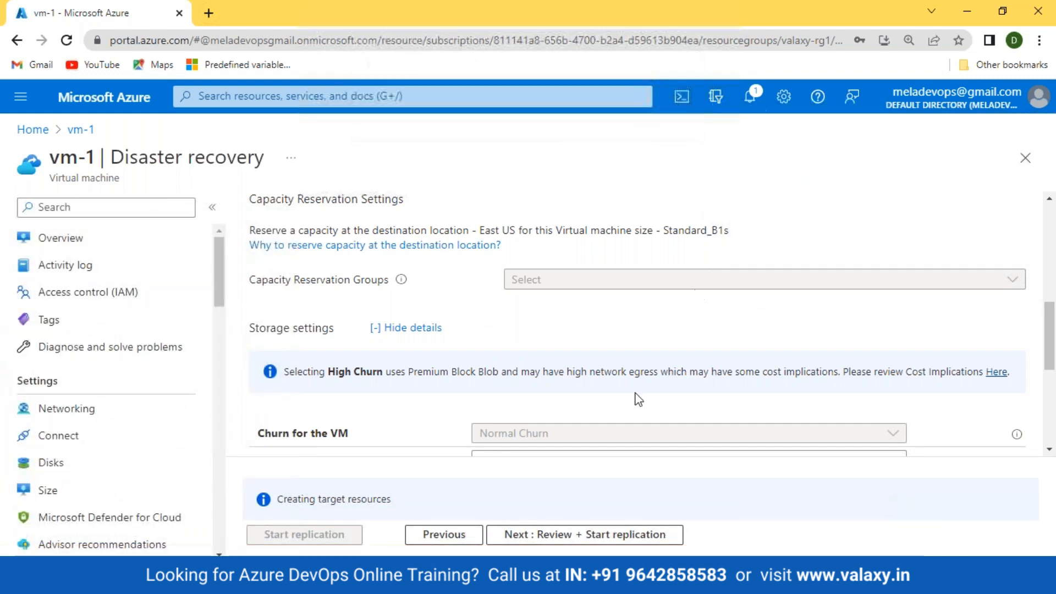
- Open the replication review, look through its target and storage settings, and check the notifications for the replication status
scroll(608, 431, up, 5)
scroll(608, 432, down, 10)
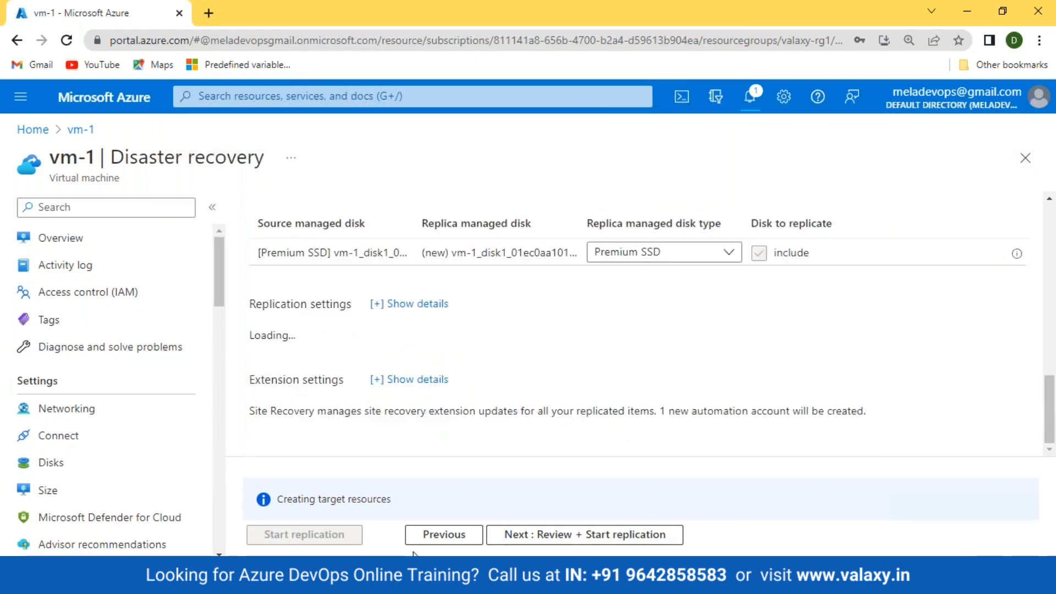
click(624, 535)
scroll(465, 389, down, 5)
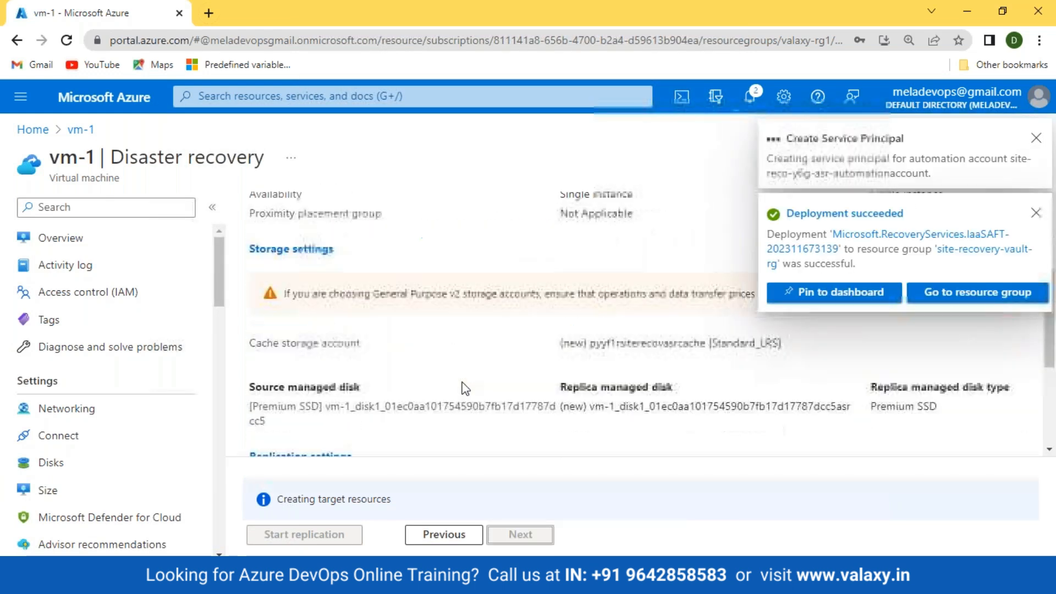
scroll(465, 389, up, 5)
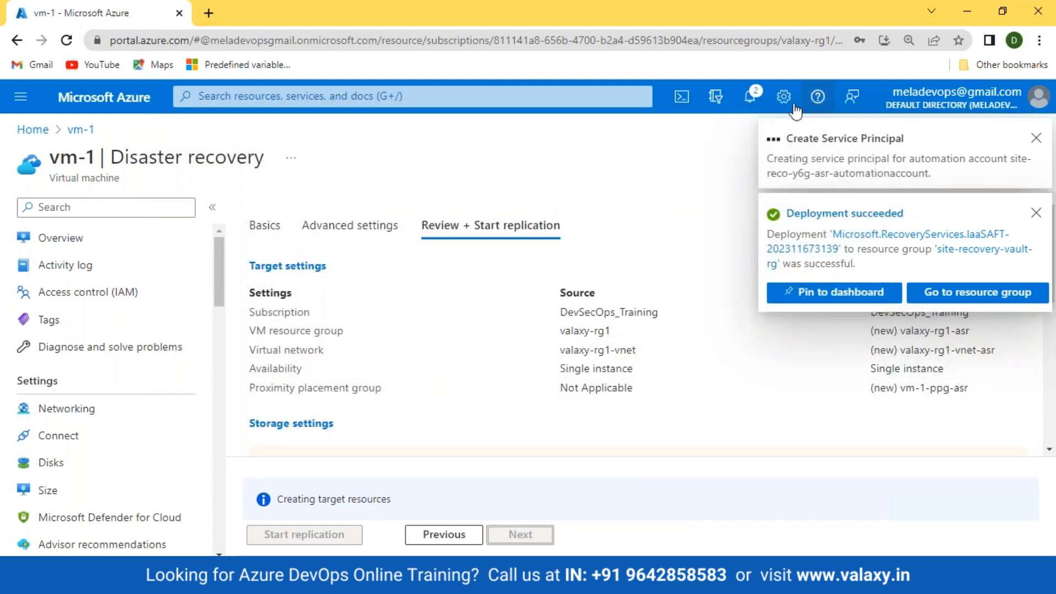
click(755, 100)
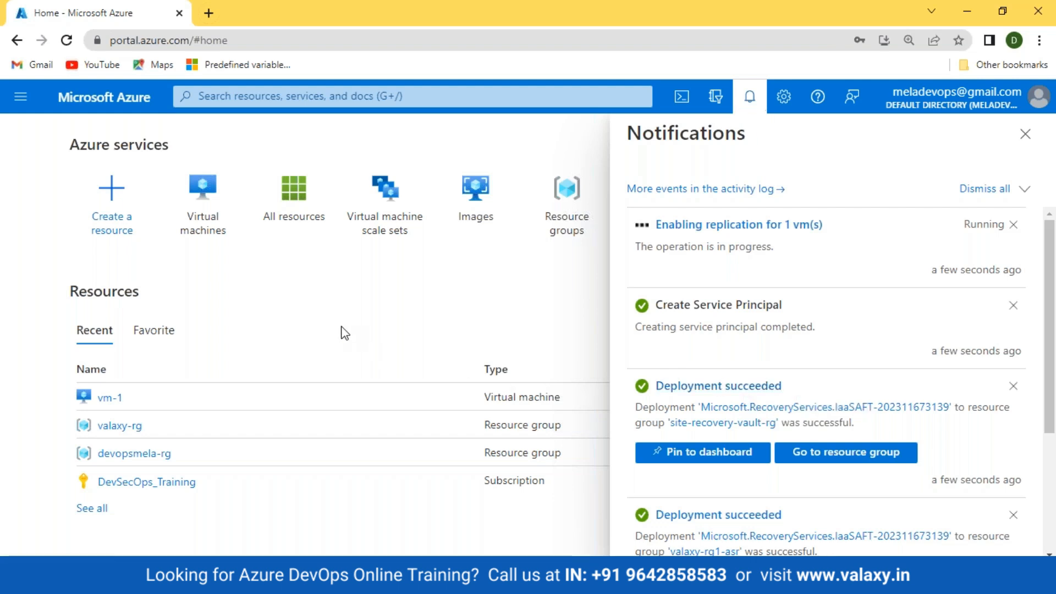
click(1025, 134)
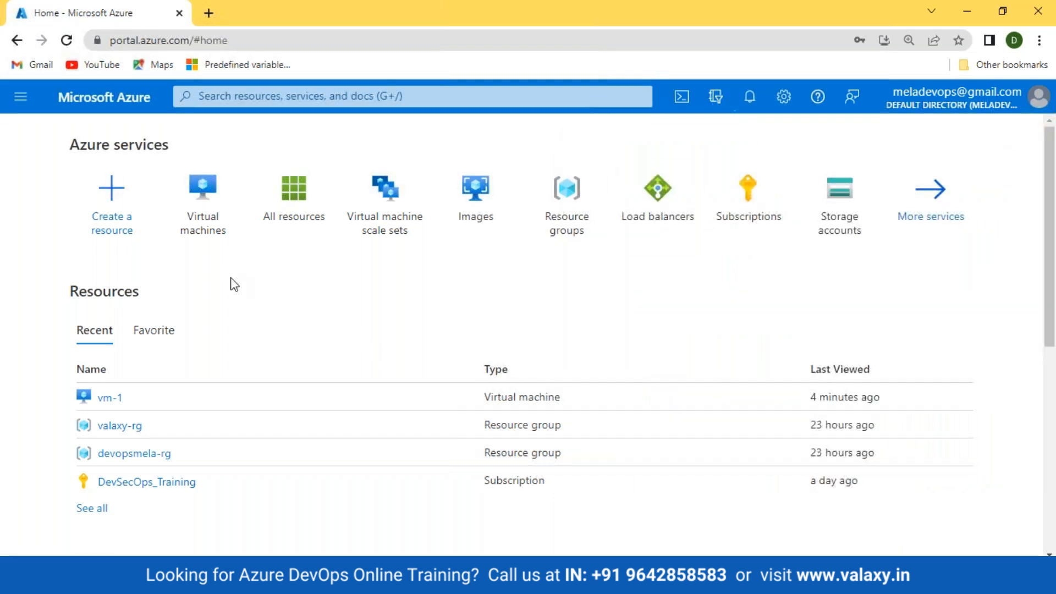
- Open vm-1's Disaster recovery page from the virtual machines list, look over its Basics settings and check the notifications
click(222, 221)
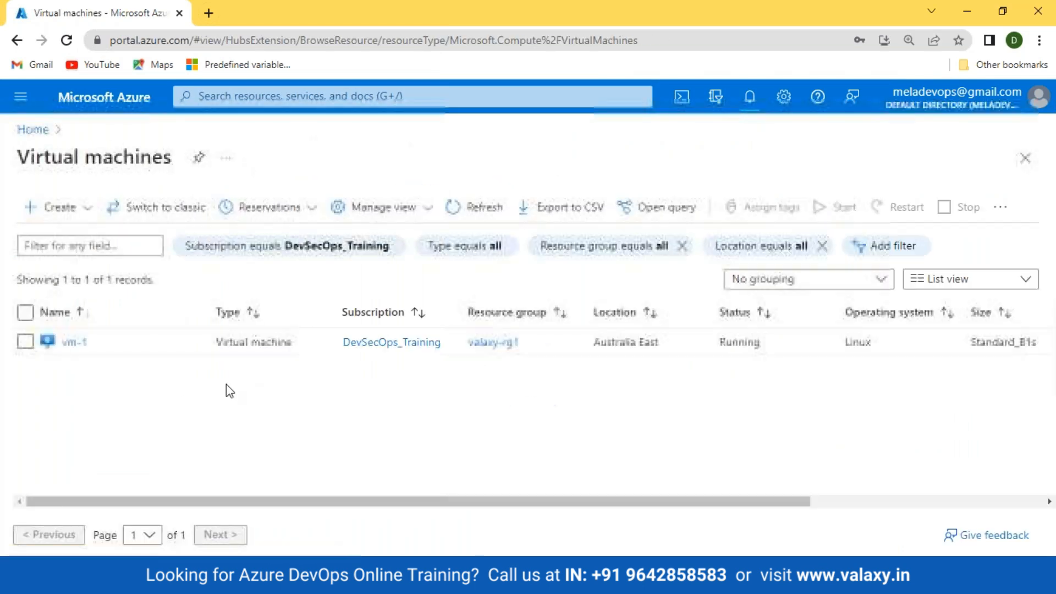
click(71, 341)
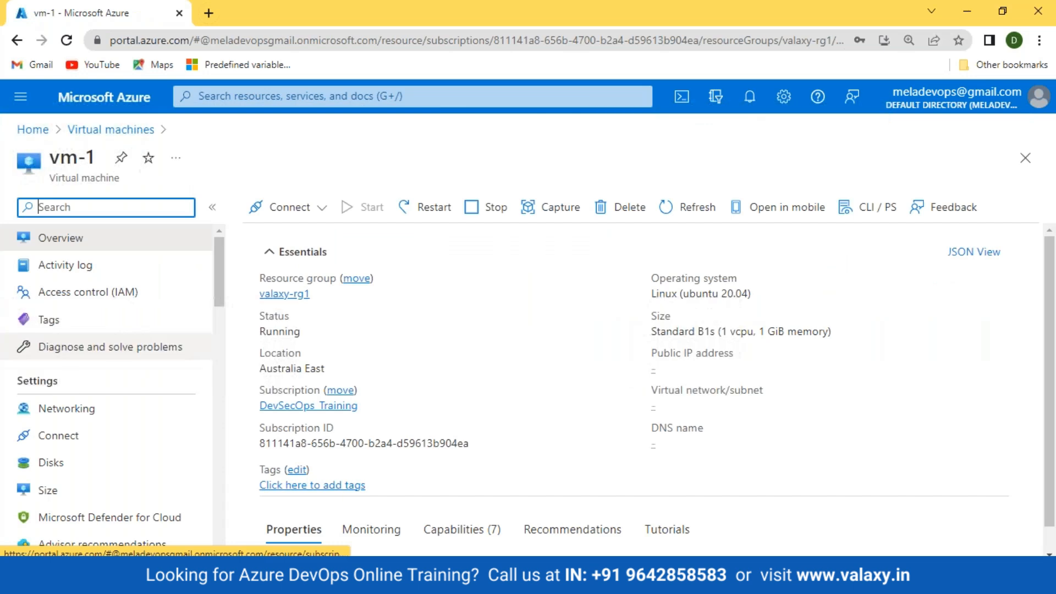
scroll(88, 412, down, 10)
click(82, 340)
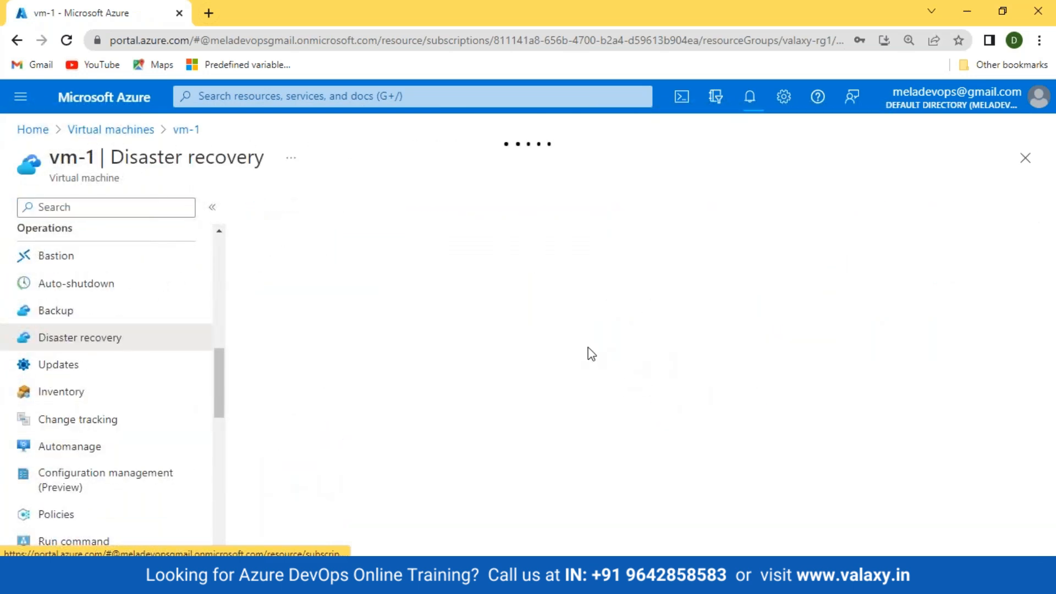
scroll(569, 373, down, 2)
scroll(569, 372, down, 1)
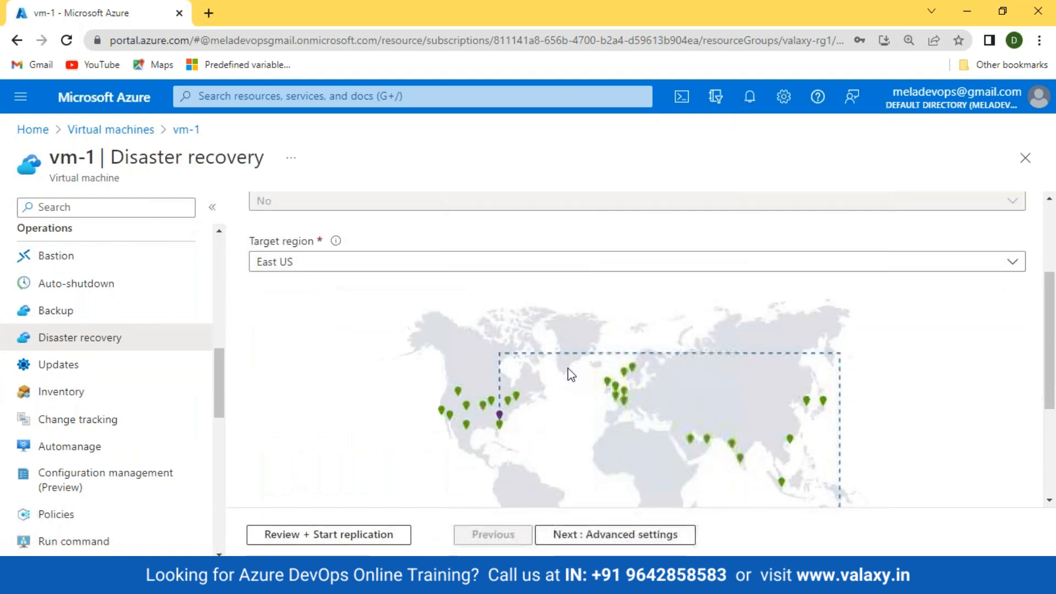
scroll(479, 295, up, 4)
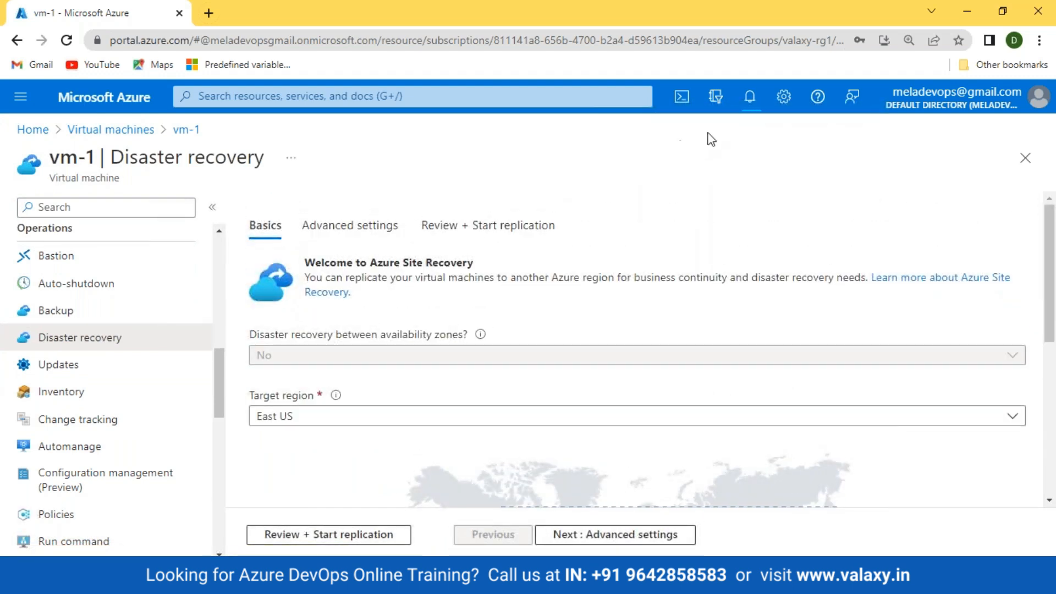
click(749, 97)
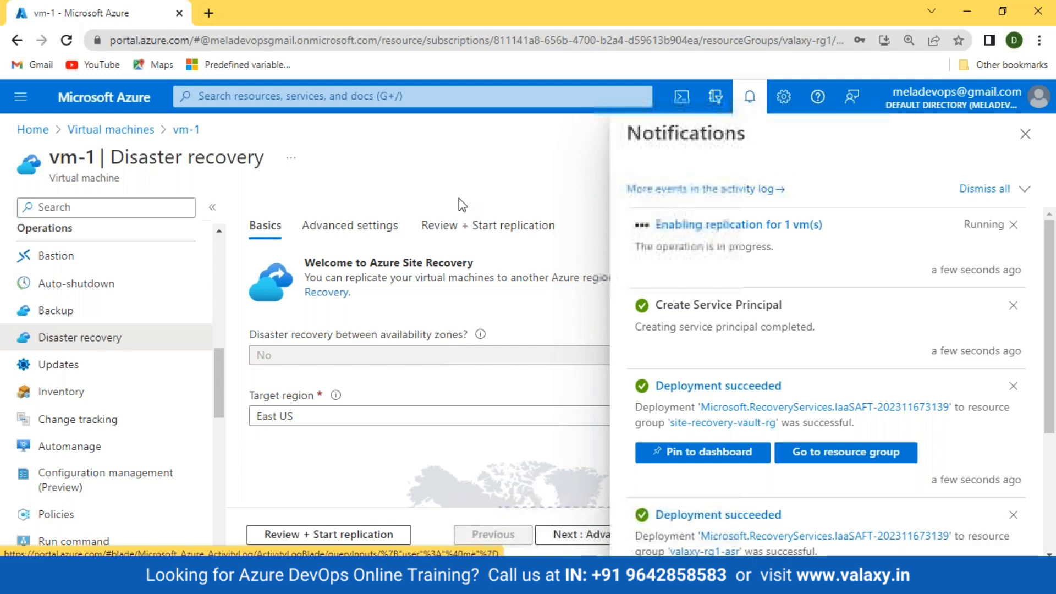
click(1025, 133)
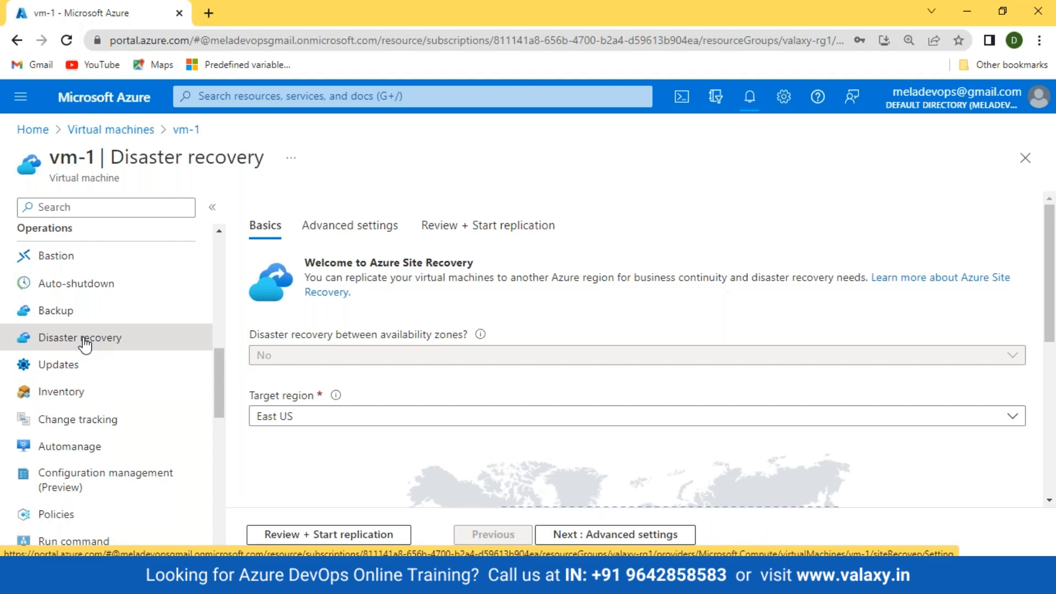
- Return to vm-1's overview, reopen its Disaster recovery page and look at the available target regions without choosing one
scroll(85, 344, up, 10)
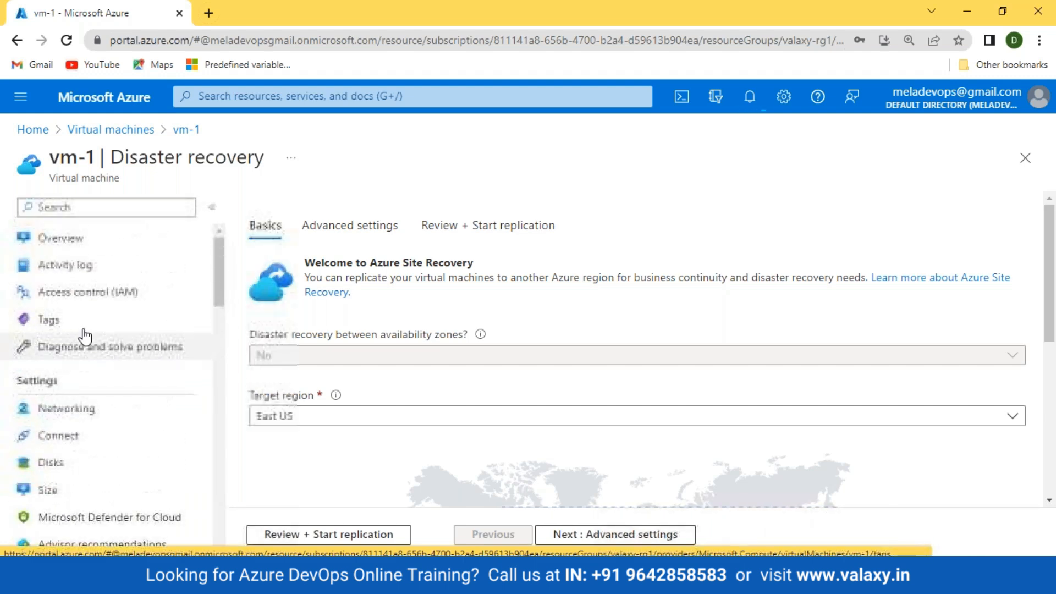
click(33, 240)
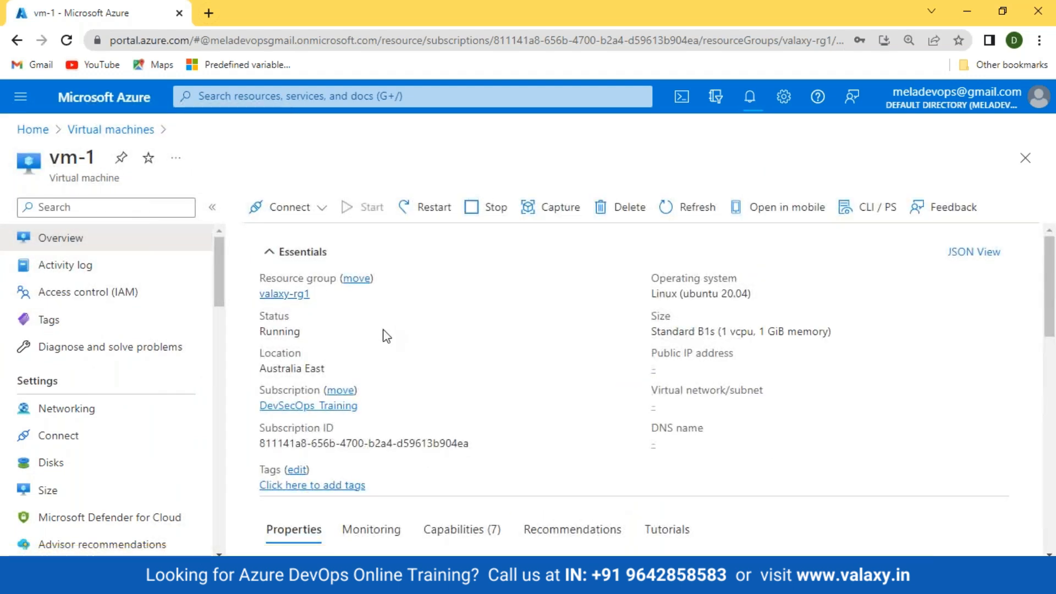
scroll(77, 355, down, 10)
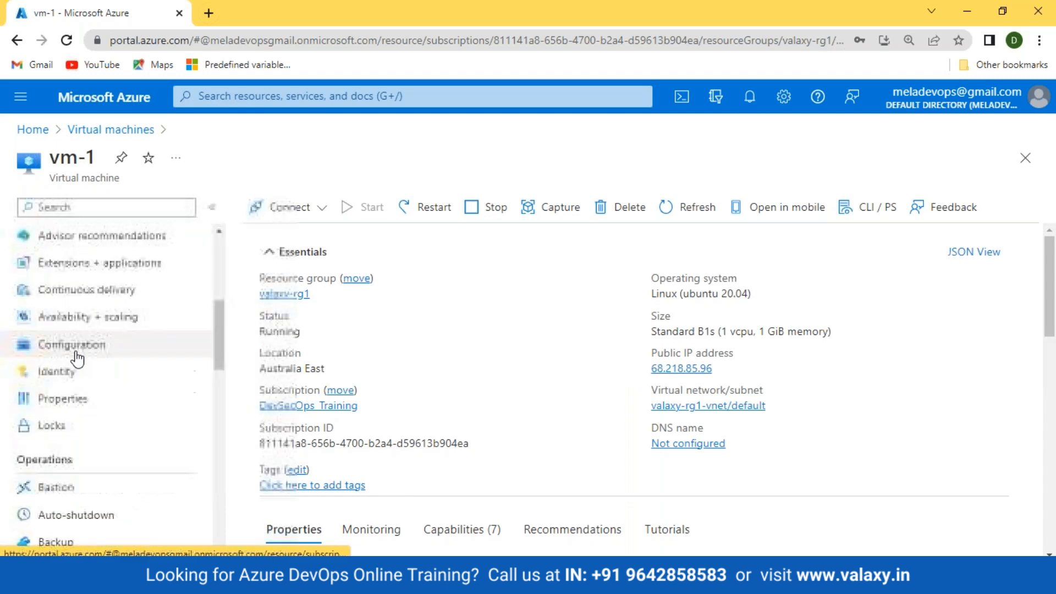
click(72, 341)
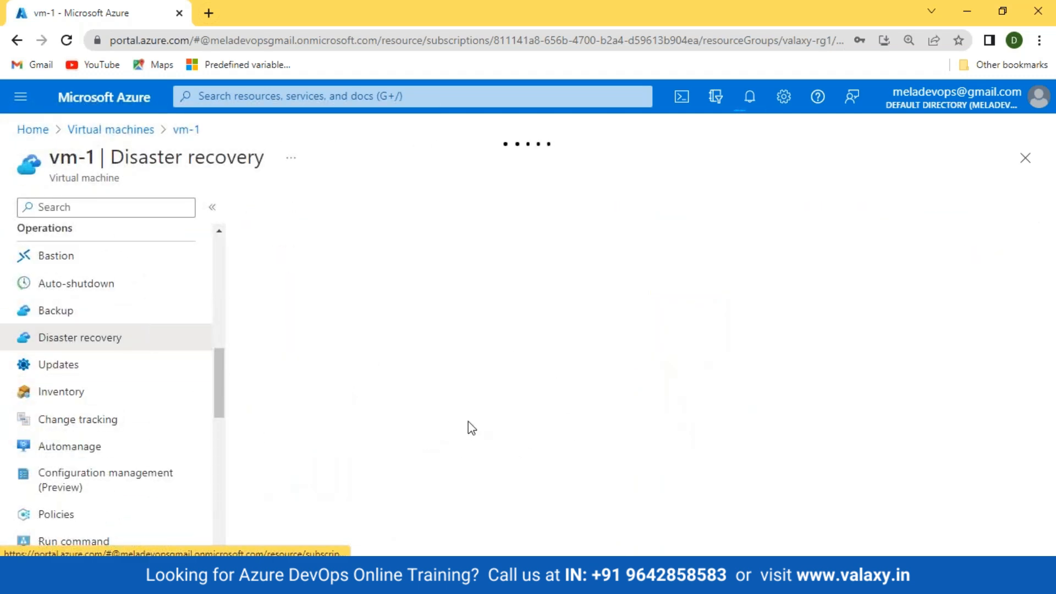
click(401, 419)
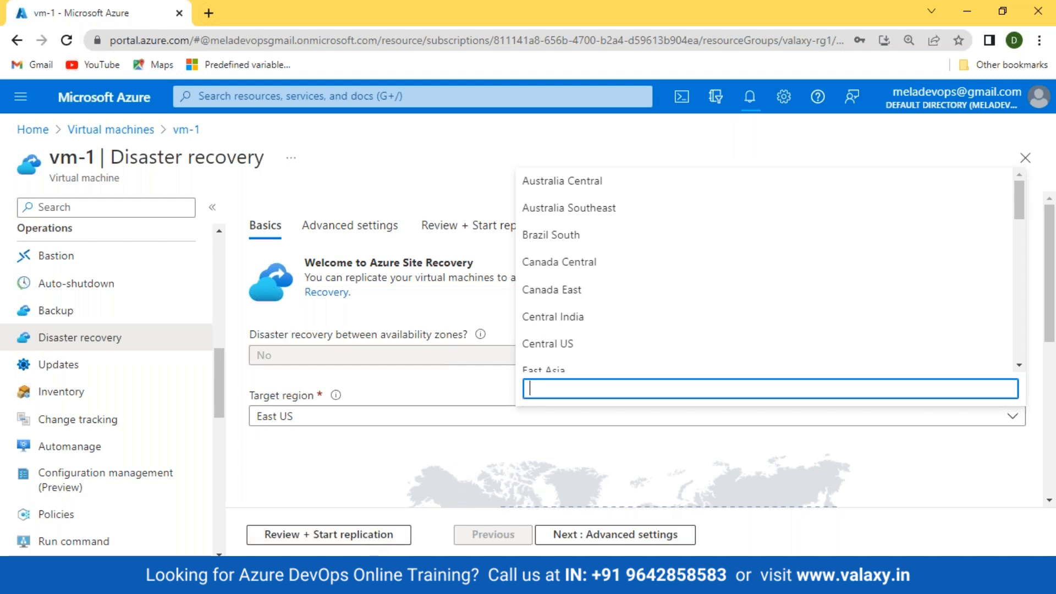
click(395, 535)
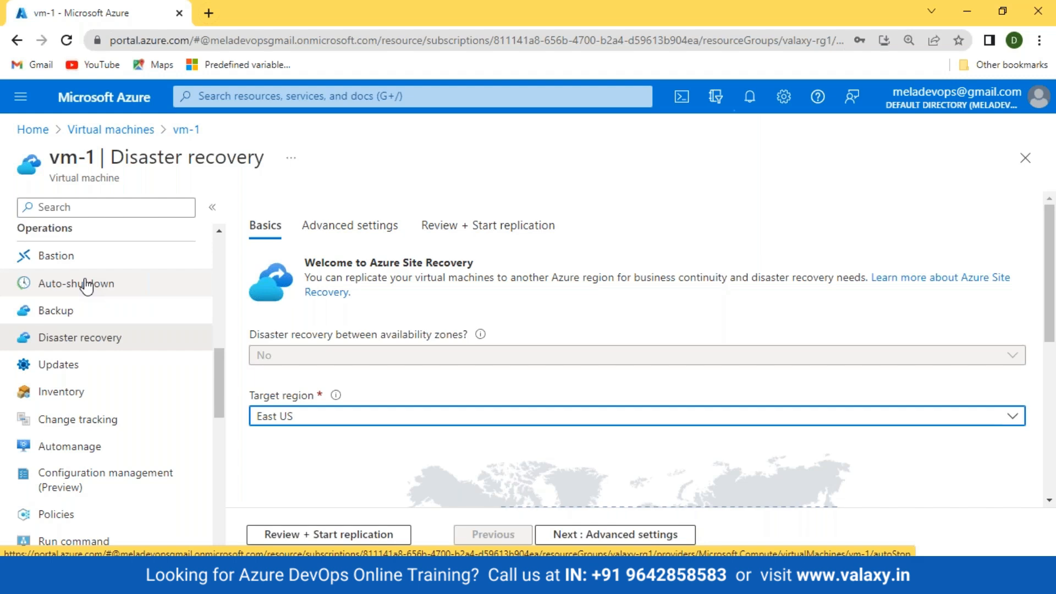
- Go back to vm-1's overview and open its Backup page
scroll(82, 281, up, 10)
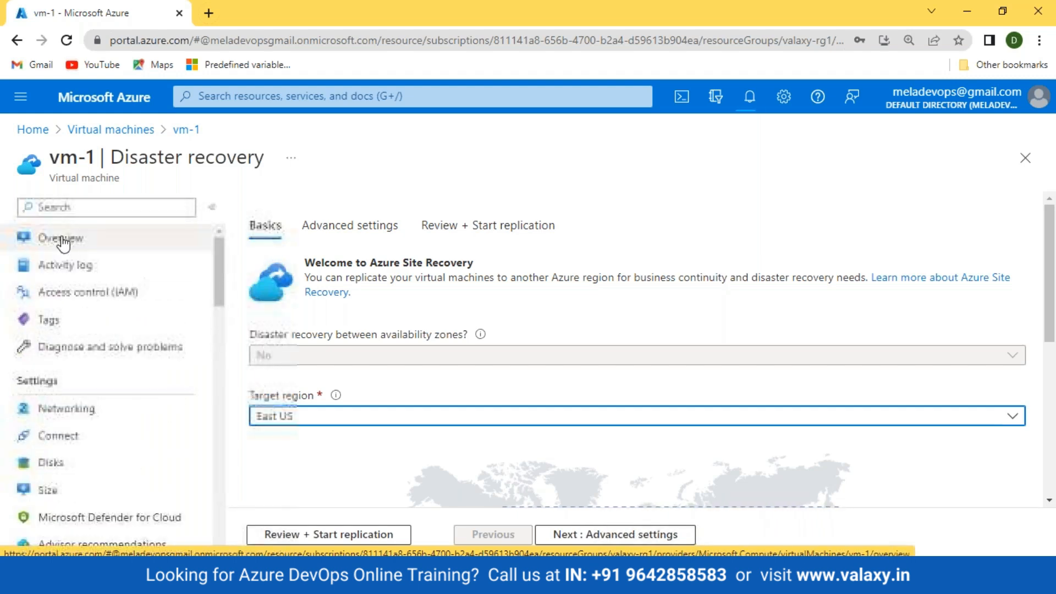
click(63, 240)
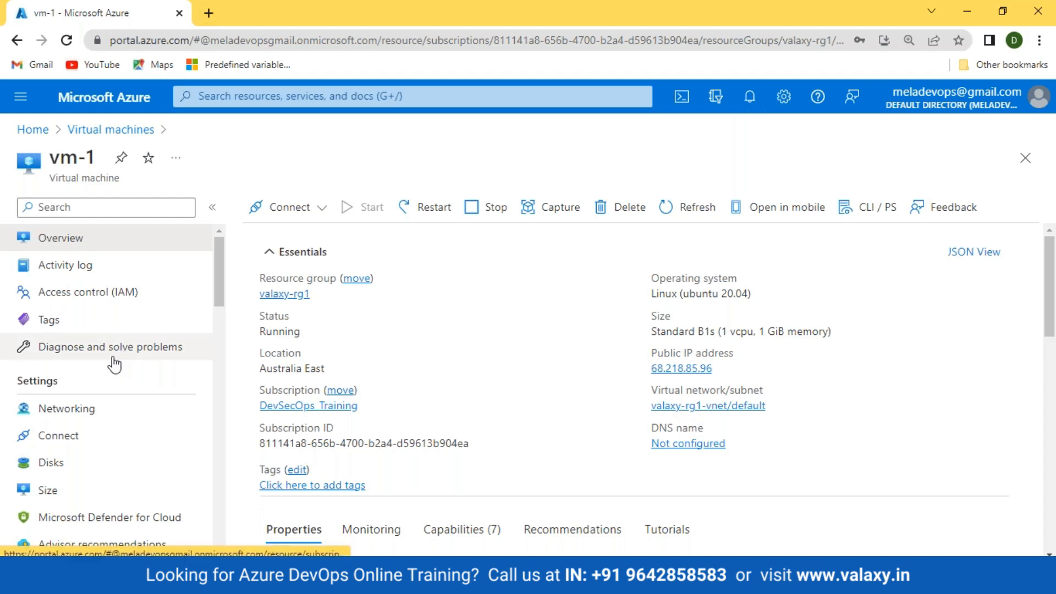
scroll(116, 361, down, 4)
scroll(110, 372, down, 7)
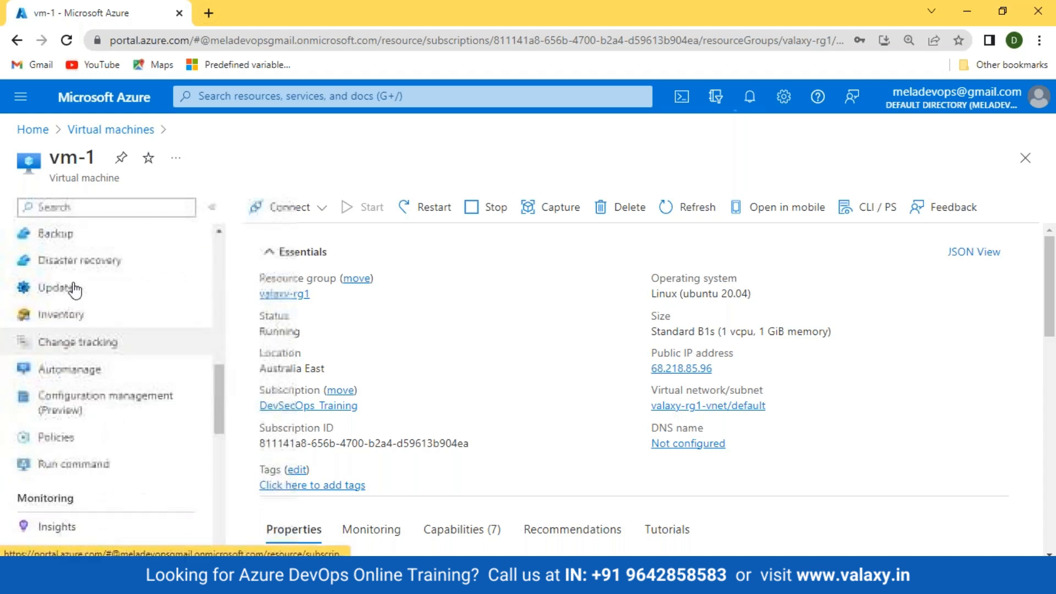
scroll(78, 302, up, 2)
click(57, 386)
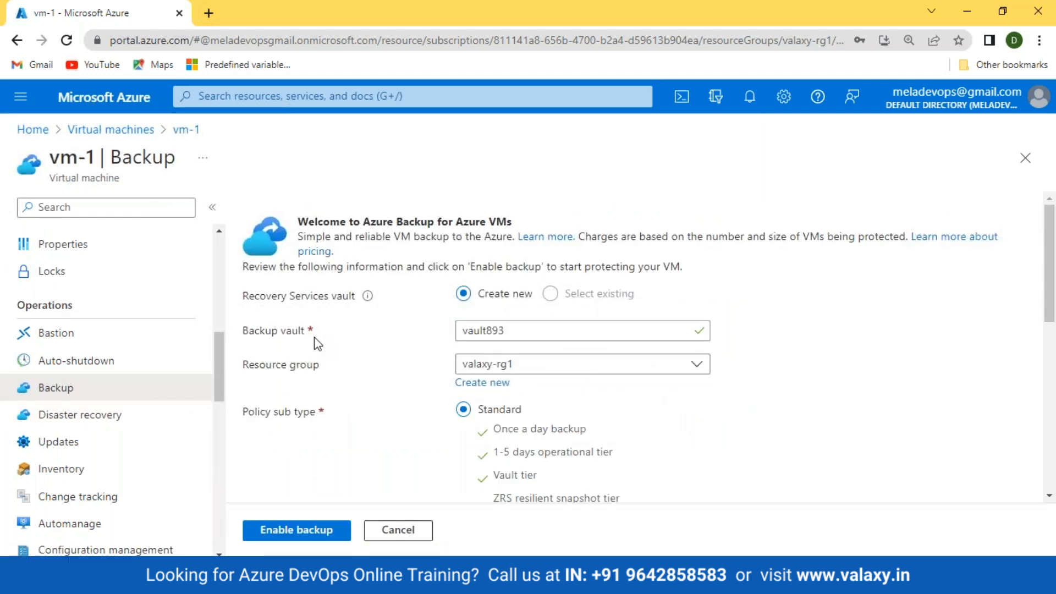
- Examine the backup vault, the Standard and Enhanced policy sub types and the backup policy details, then return to the home page
drag(243, 337, 313, 337)
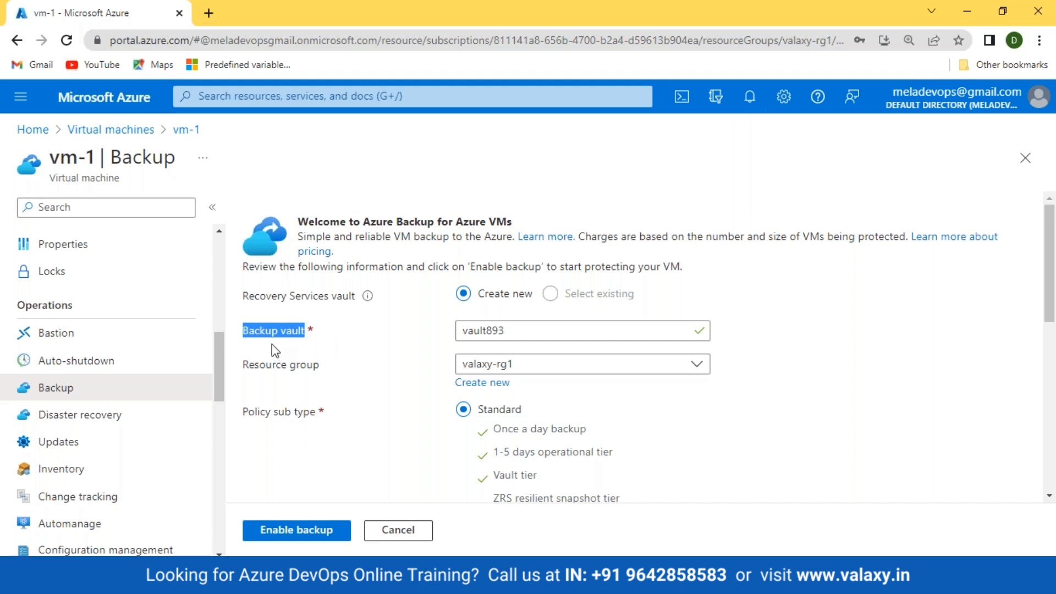
scroll(489, 352, down, 2)
scroll(487, 352, down, 3)
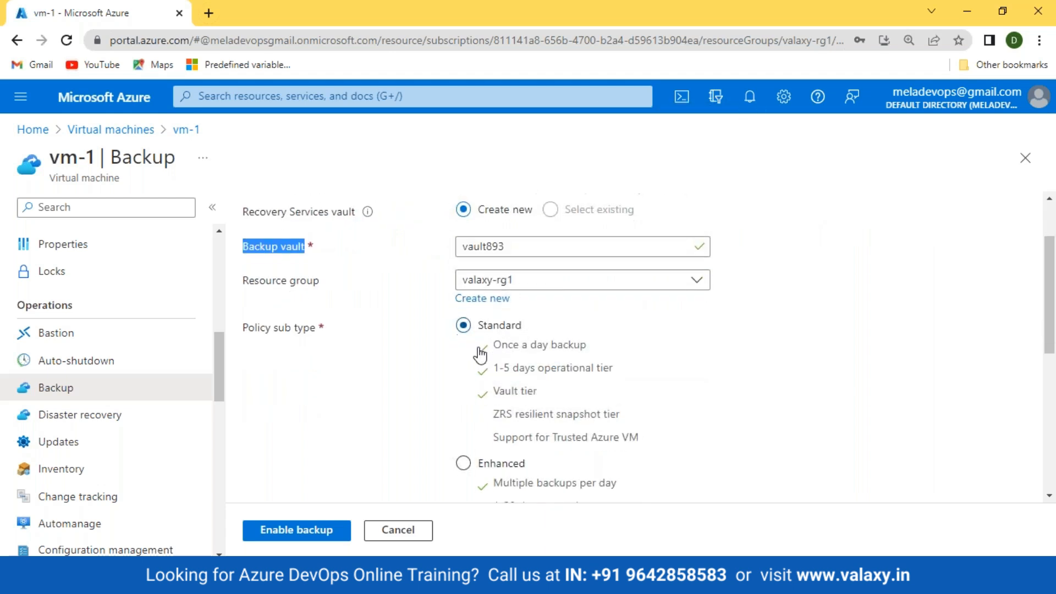
scroll(514, 297, up, 1)
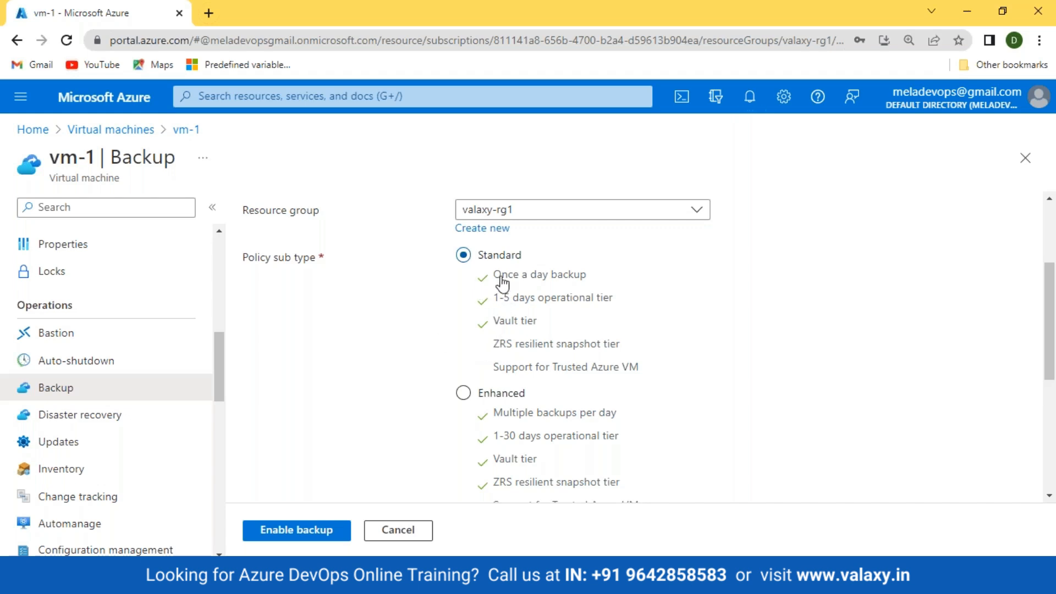
scroll(498, 281, down, 1)
click(464, 316)
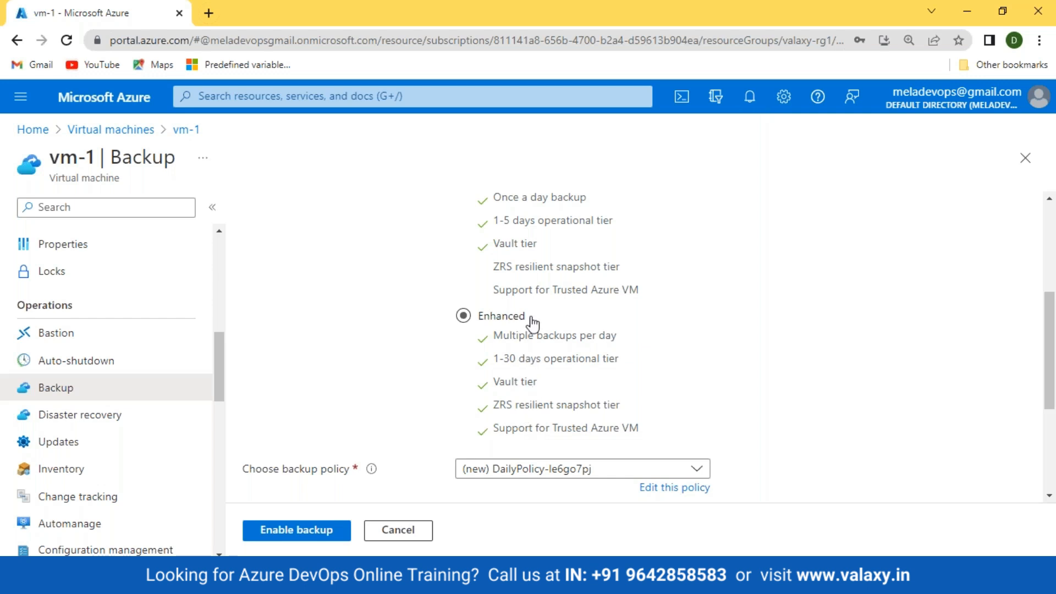
click(567, 278)
scroll(567, 279, up, 1)
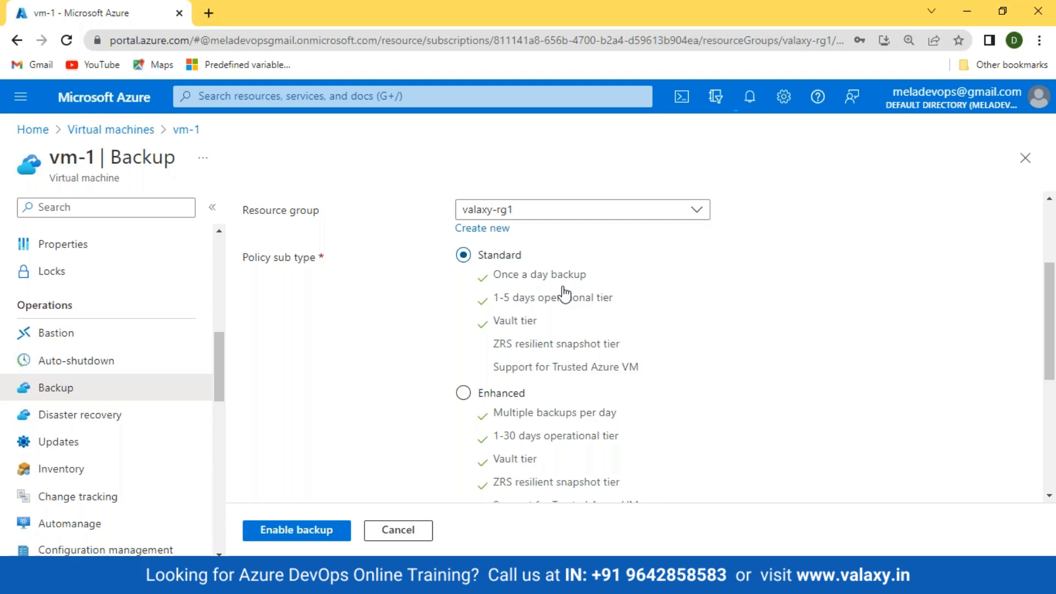
scroll(565, 295, down, 4)
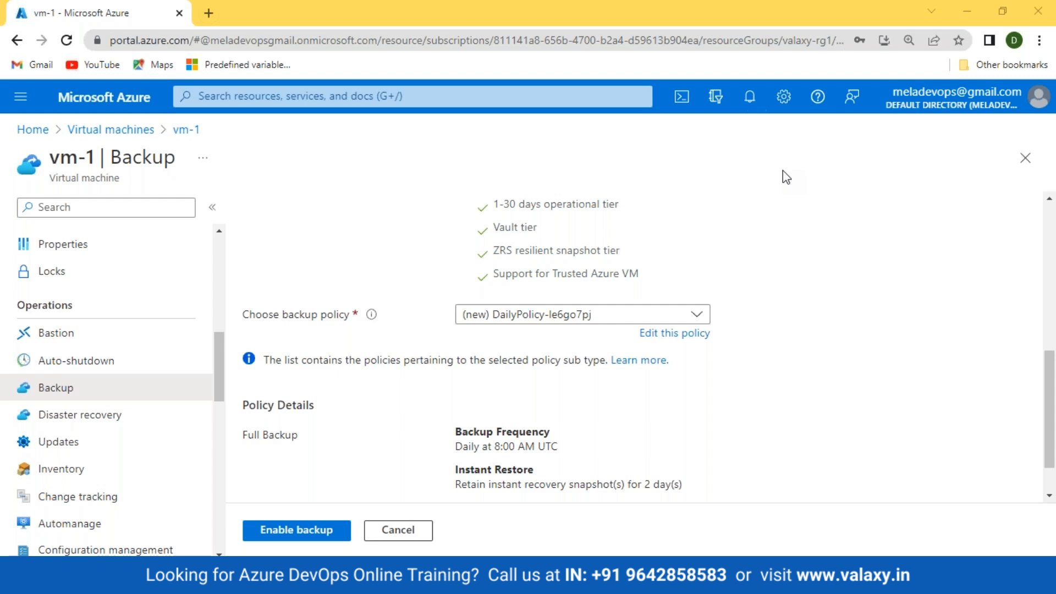
click(25, 131)
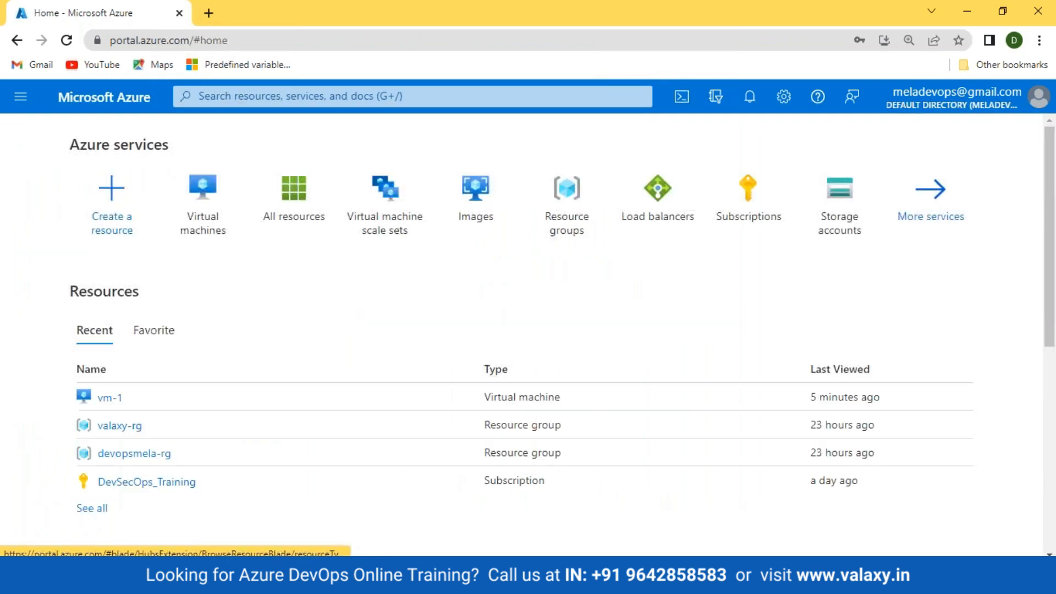
- Open the devopsmela-rg resource group, look through its management options, and return to the home page
click(567, 218)
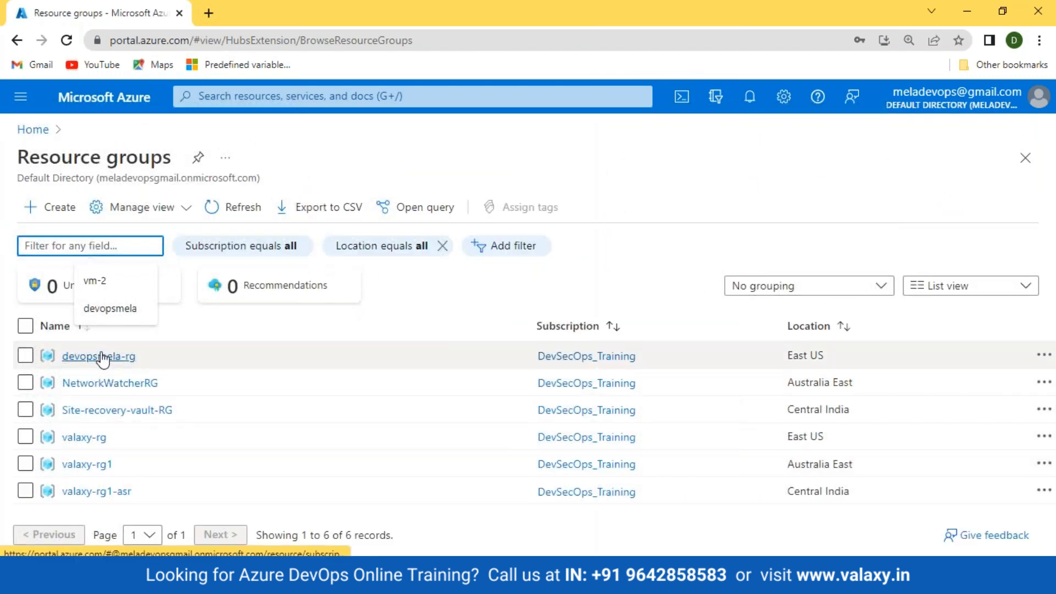
click(103, 358)
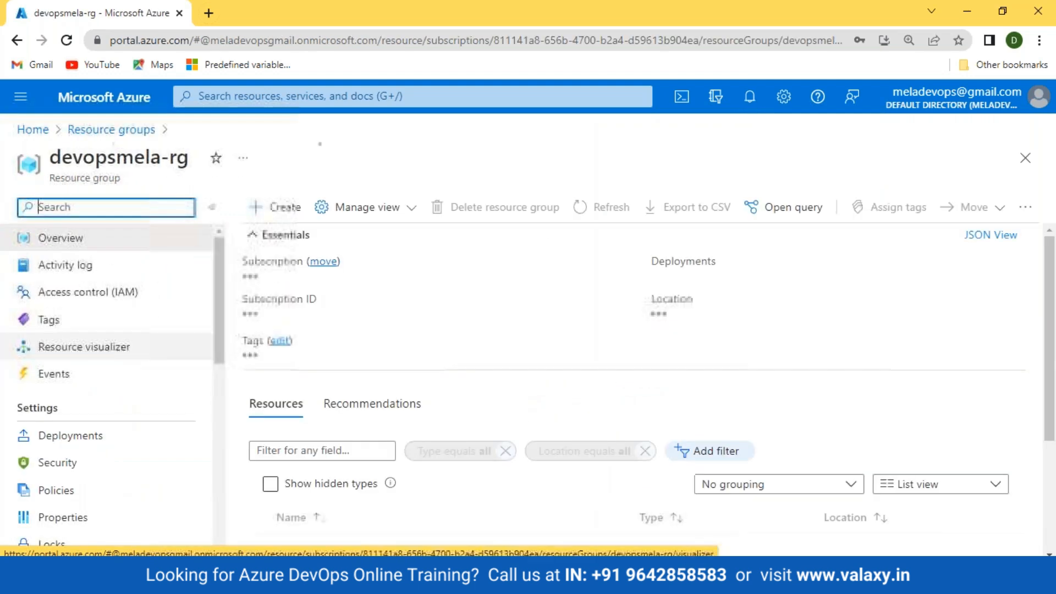
scroll(58, 430, down, 4)
scroll(68, 435, down, 5)
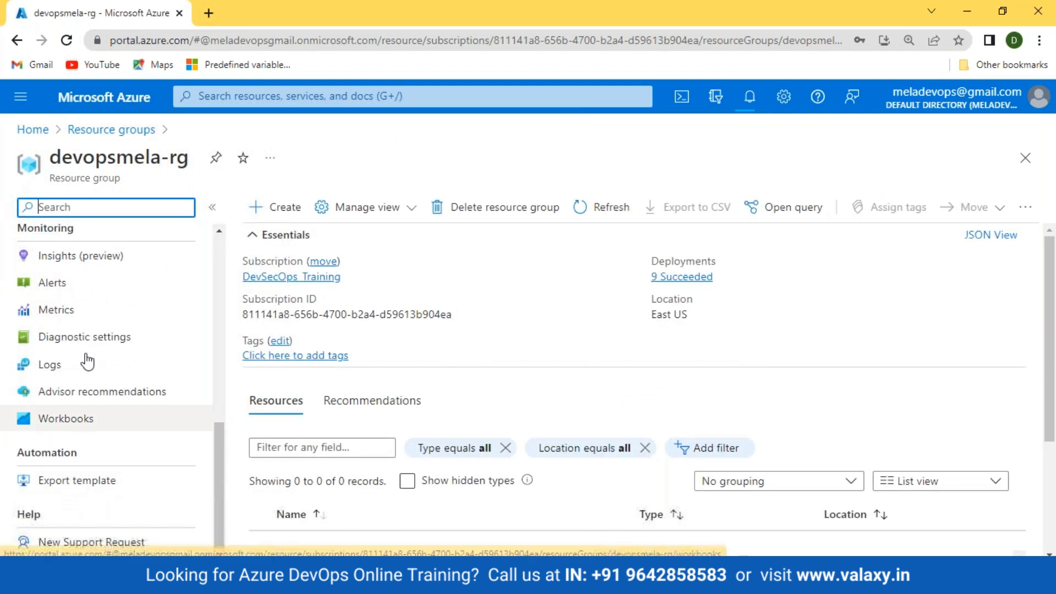
scroll(77, 374, up, 3)
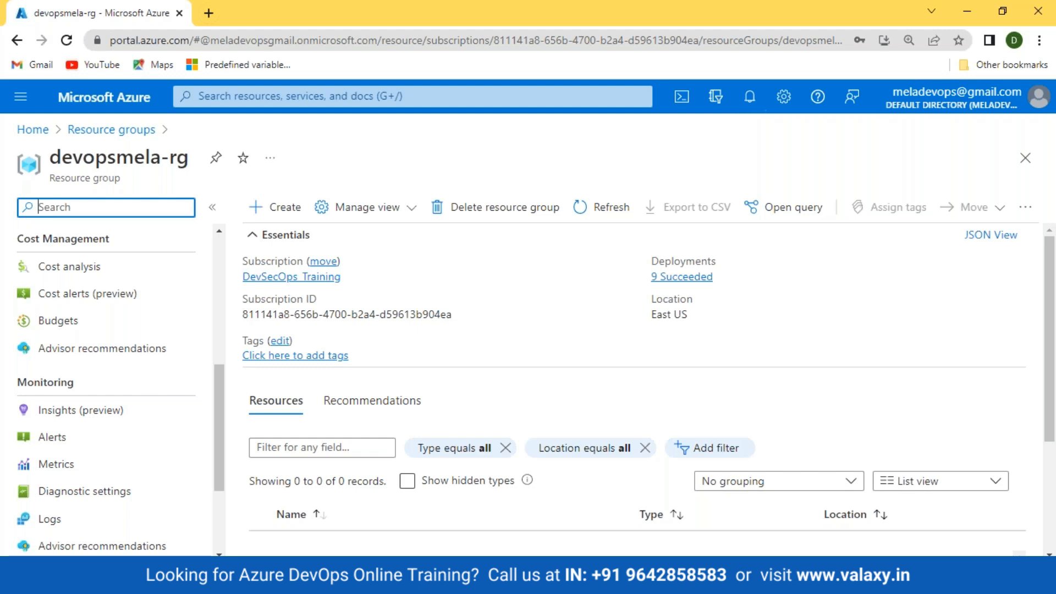
scroll(89, 422, up, 5)
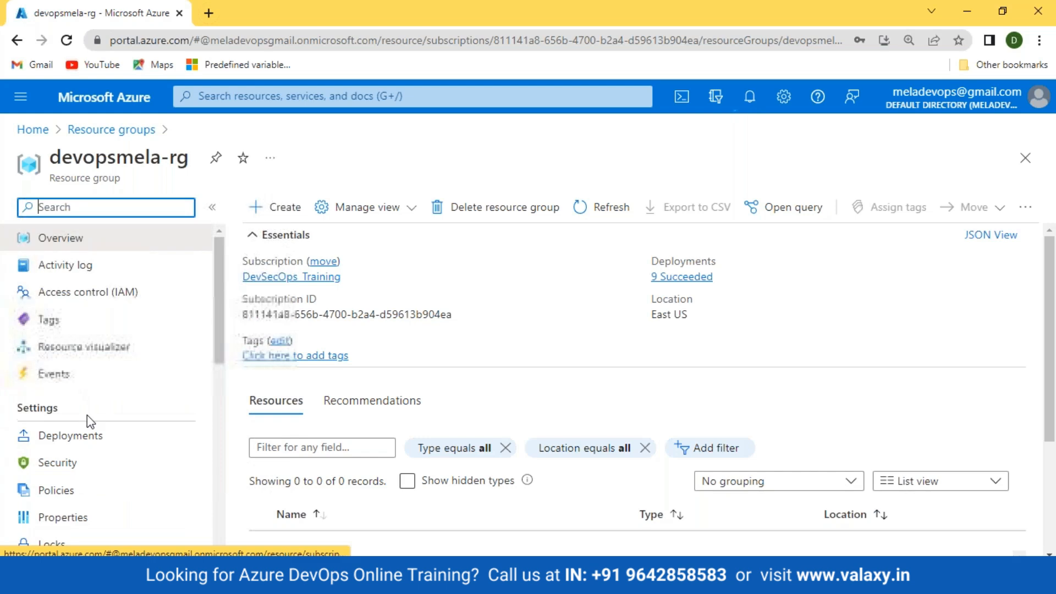
scroll(90, 422, down, 5)
scroll(90, 422, up, 4)
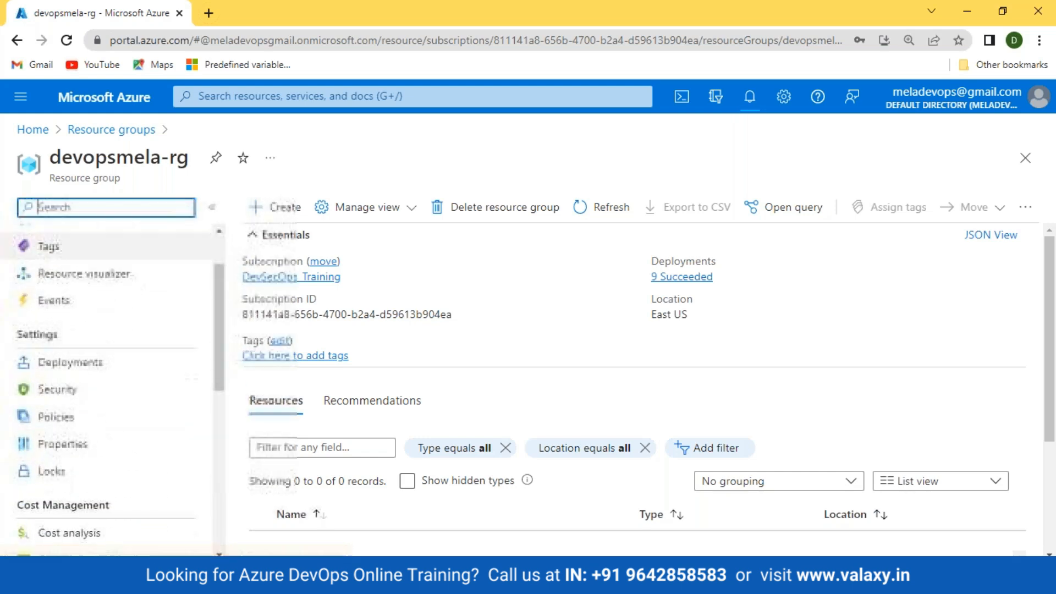
click(43, 131)
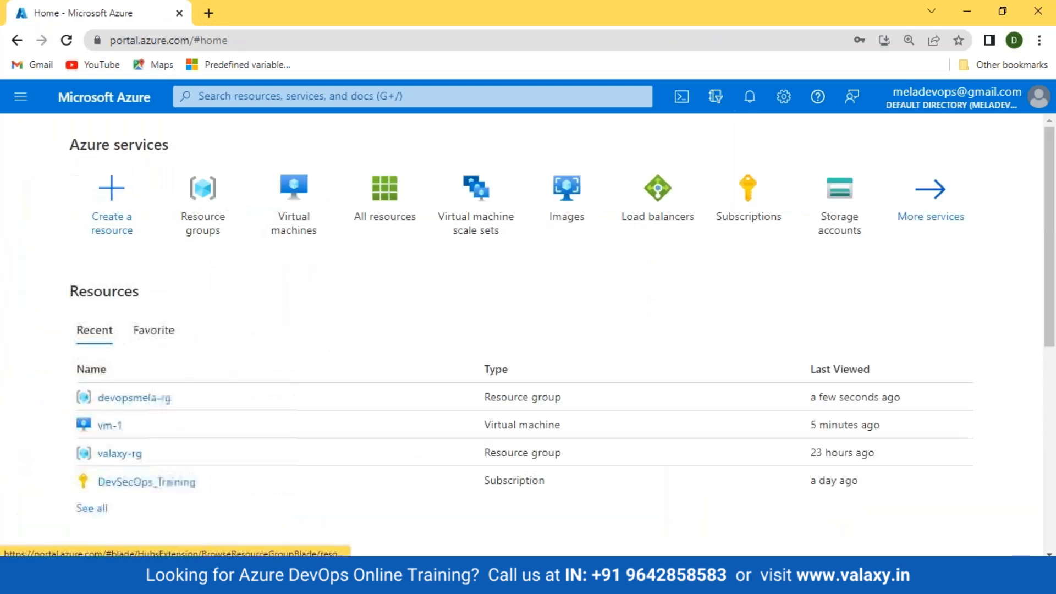
- Look through all resources, open vm-1's disk to view its details, and return to the home page
click(384, 189)
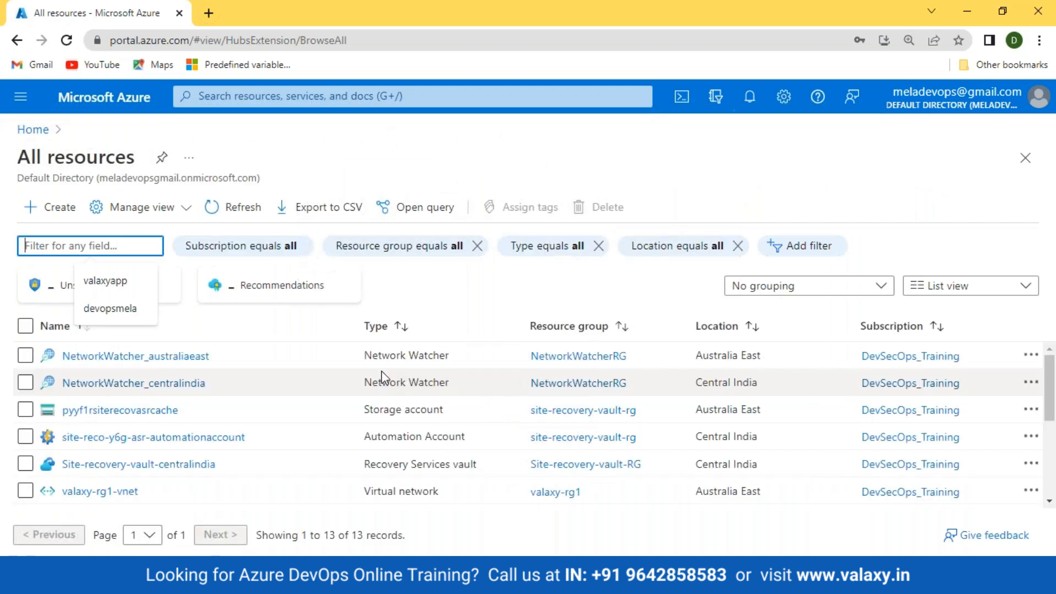
scroll(374, 396, down, 5)
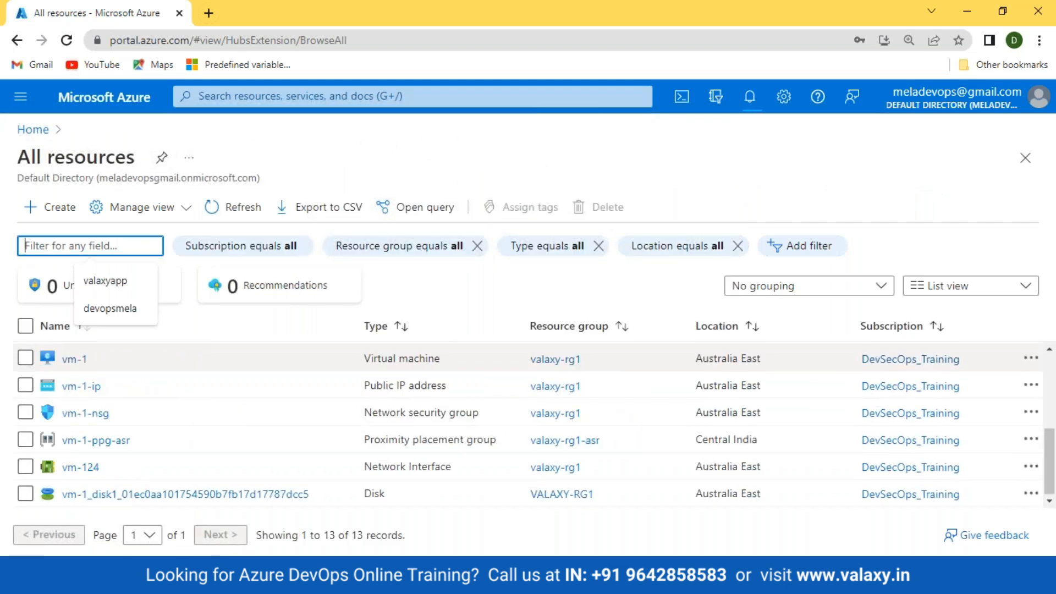
scroll(294, 464, up, 5)
scroll(293, 464, down, 5)
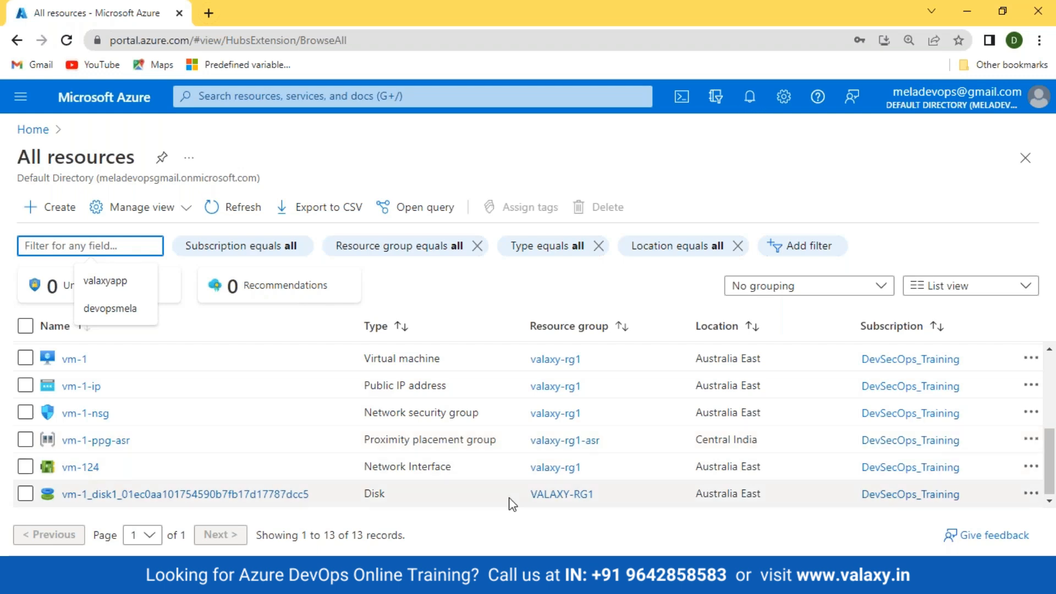
click(226, 494)
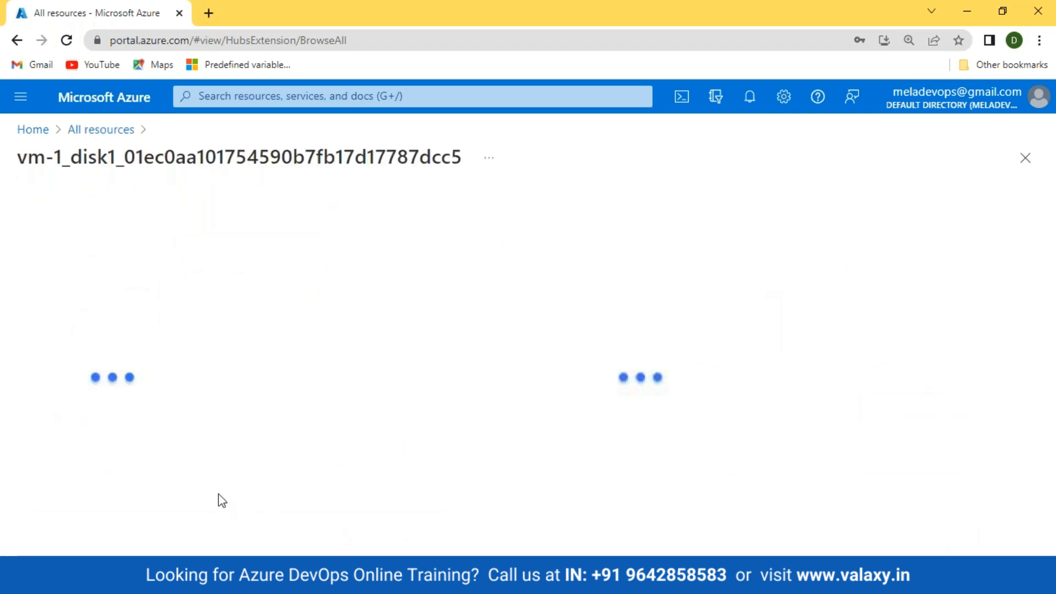
scroll(47, 380, down, 4)
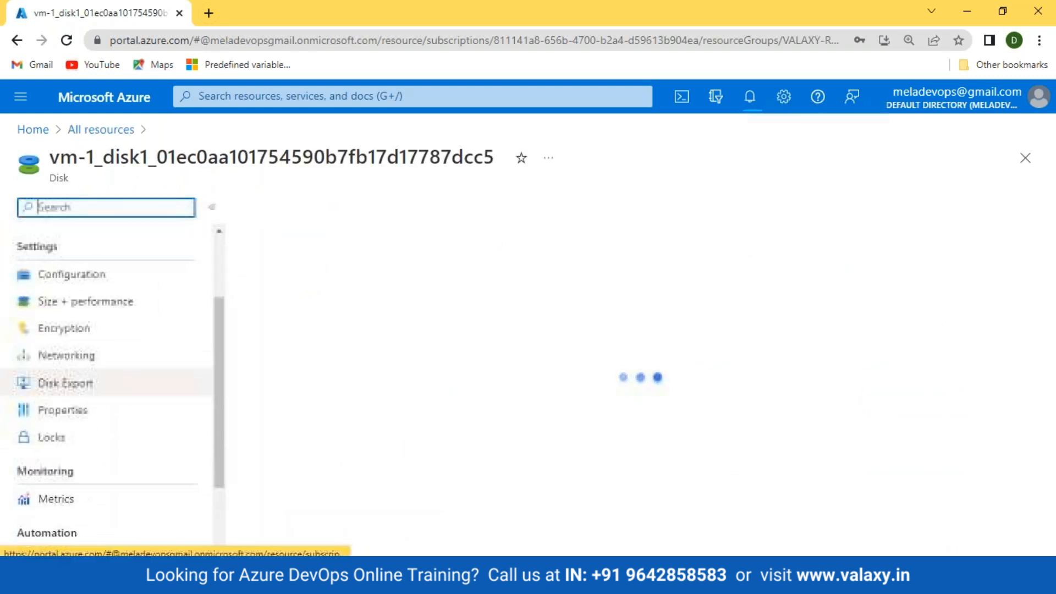
scroll(198, 405, up, 3)
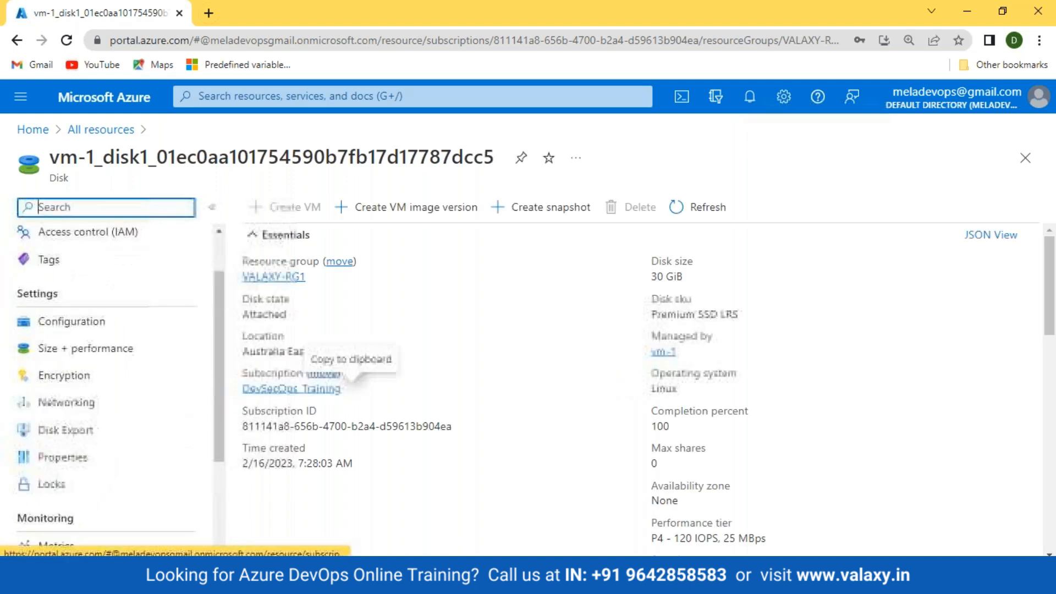
click(33, 130)
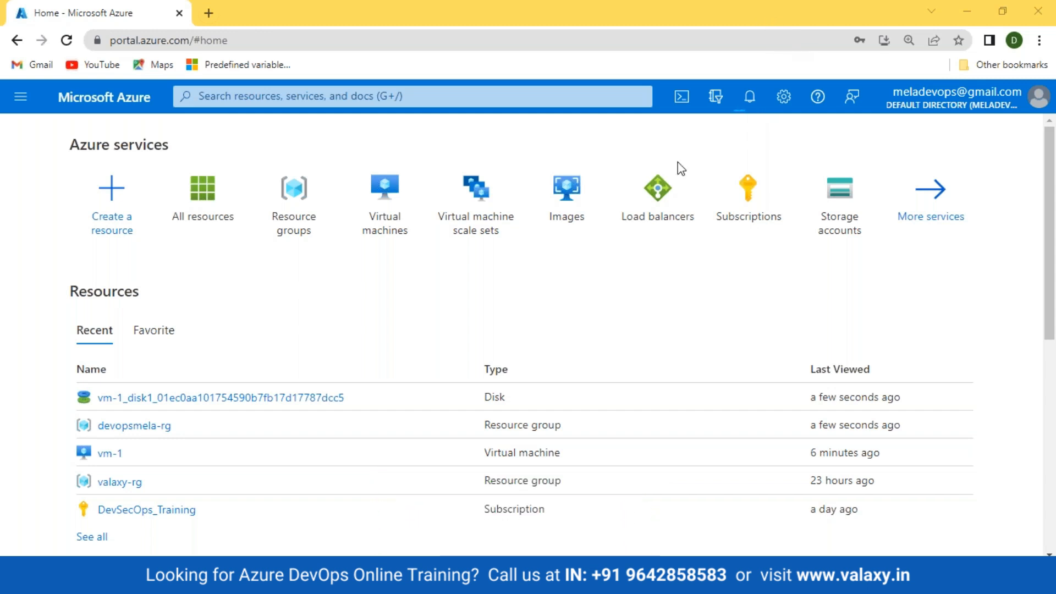
- Open vm-1 from the virtual machines list and go to its Backup page
click(367, 209)
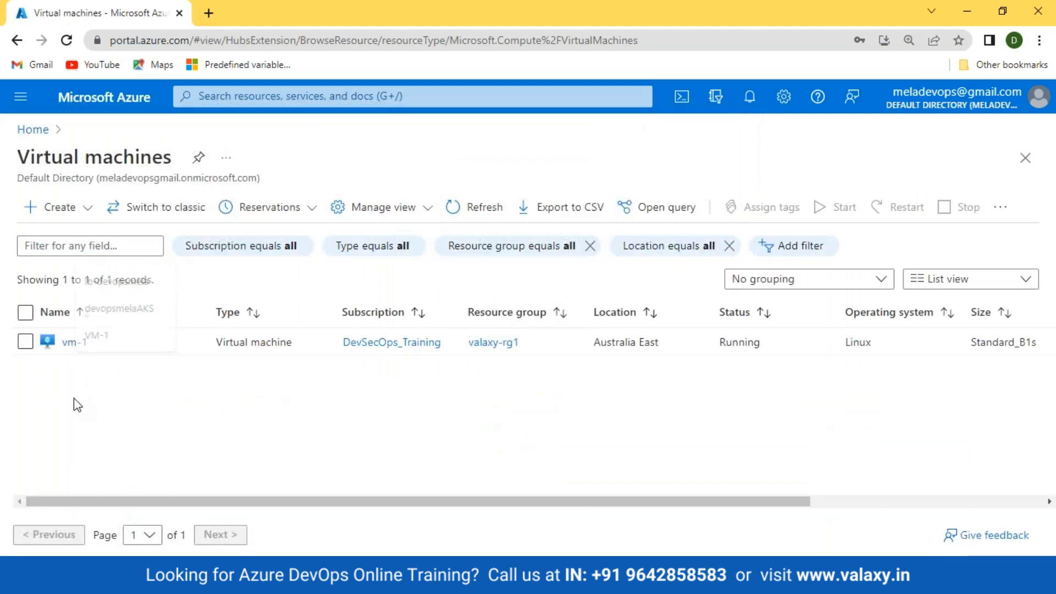
click(69, 341)
scroll(66, 388, down, 10)
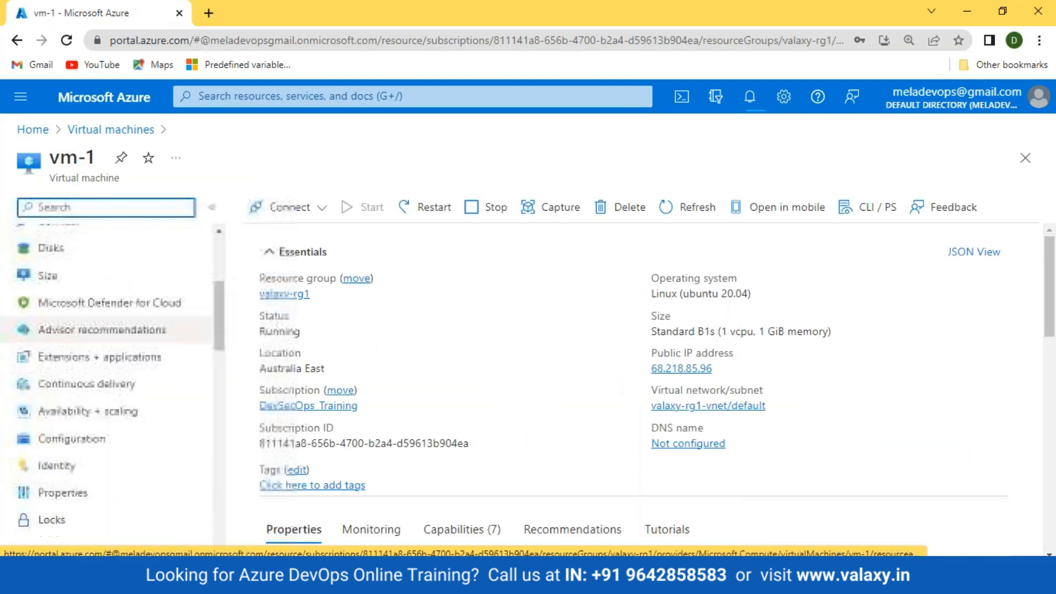
click(64, 395)
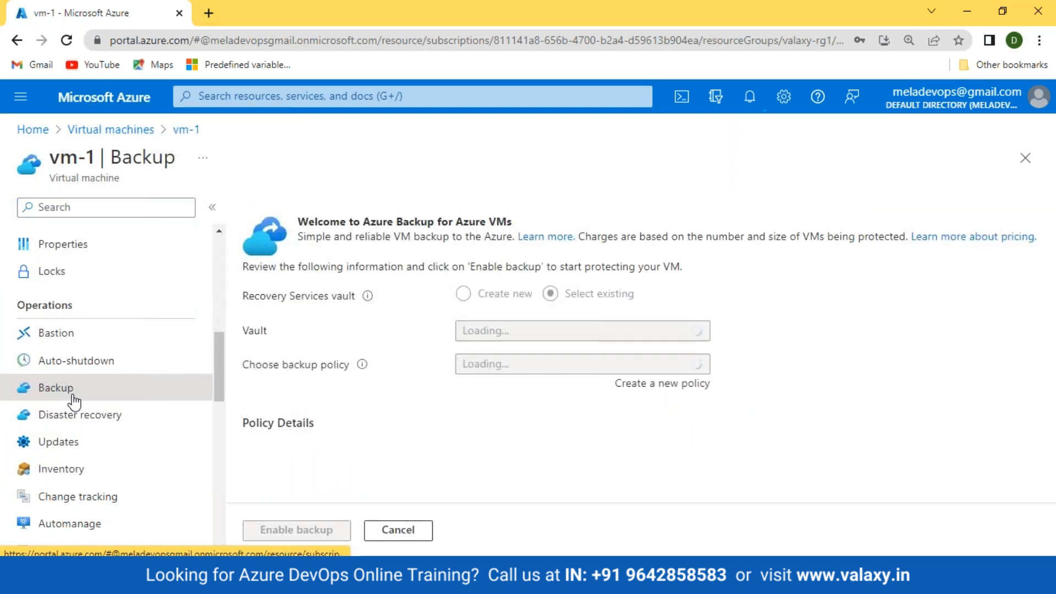
- Examine the backup policy details: backup frequency, instant restore and retention of the daily backup point
scroll(703, 328, down, 5)
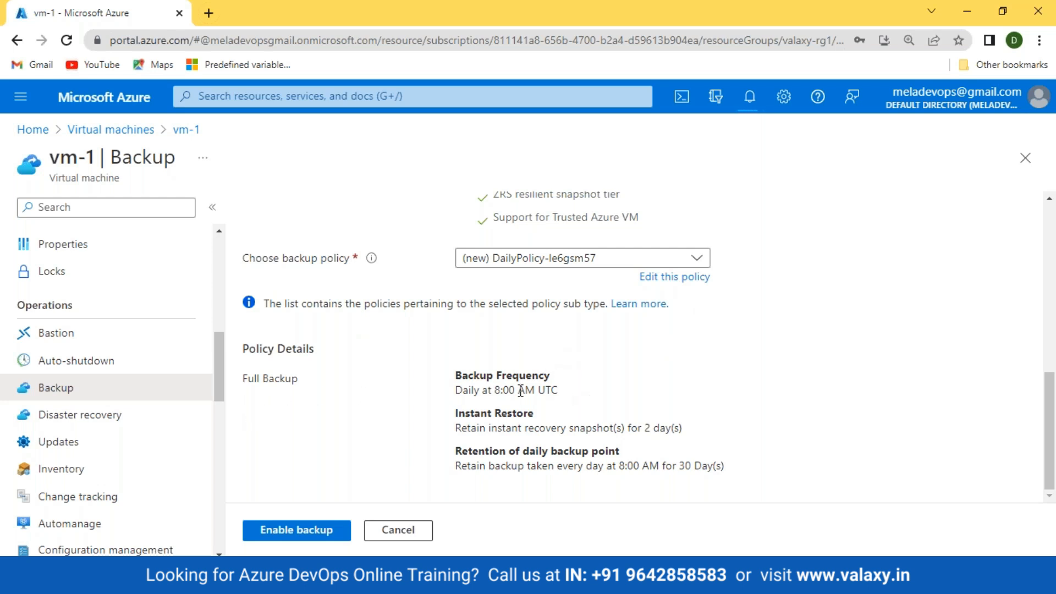
drag(456, 395, 576, 396)
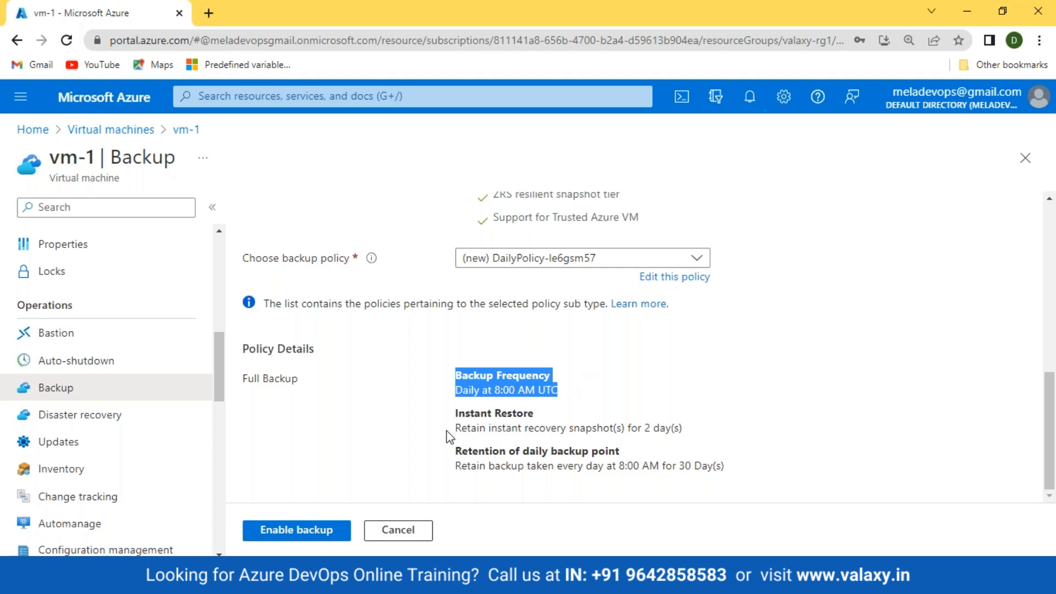
drag(455, 429, 563, 425)
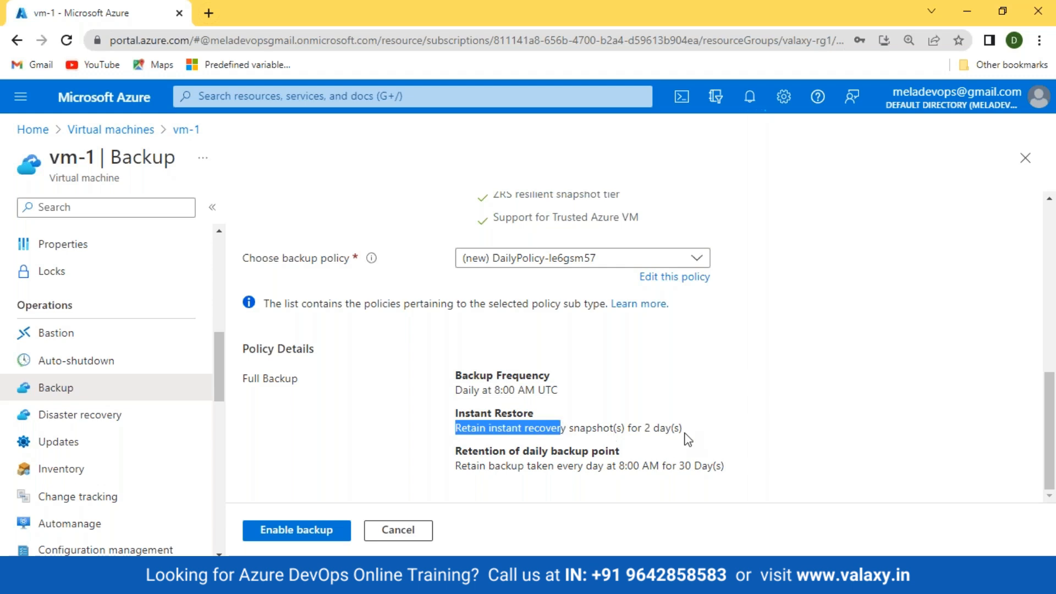
drag(683, 428, 613, 428)
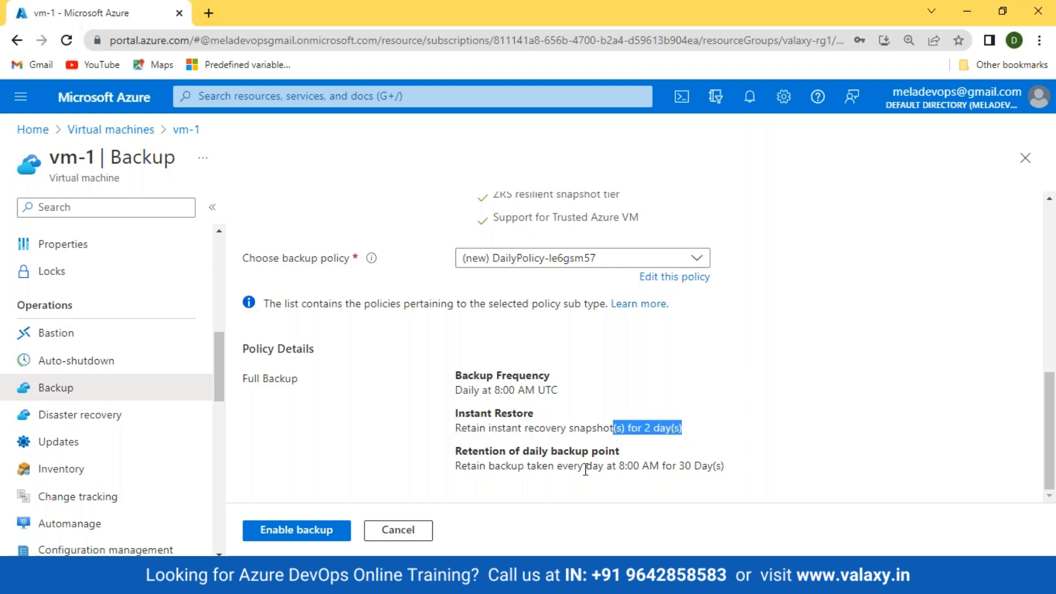
drag(578, 466, 724, 468)
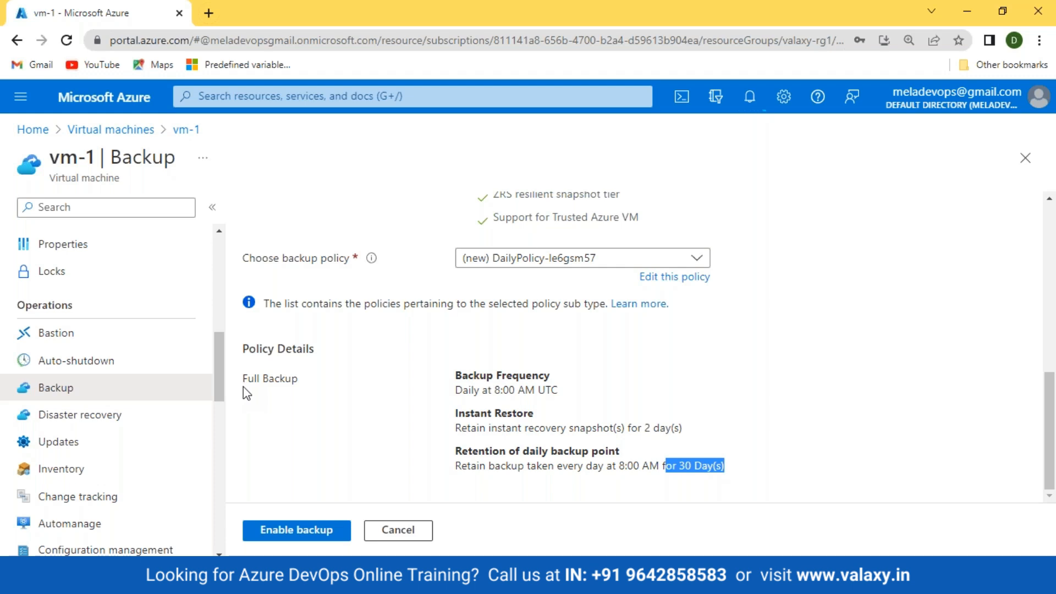
drag(240, 355, 649, 448)
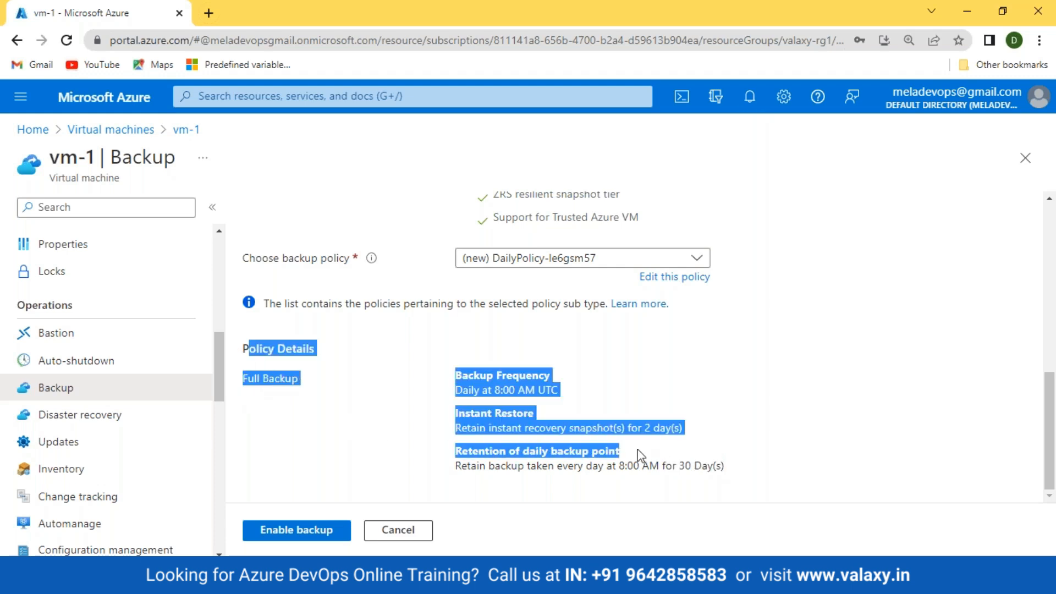
click(773, 465)
- Open the daily backup policy for editing and examine its frequency options and instant restore setting without changing them
click(679, 279)
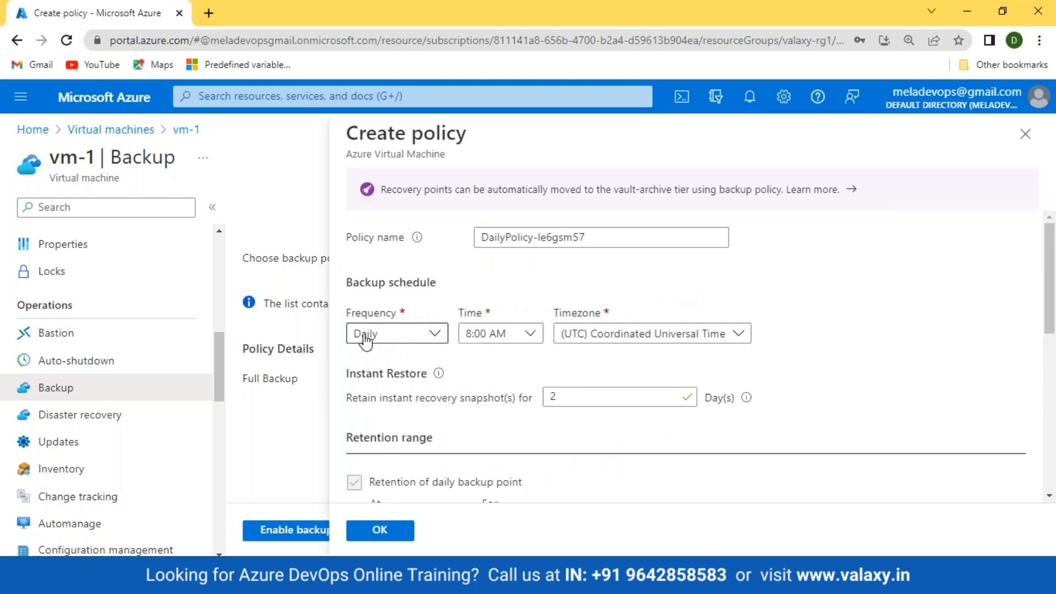
click(386, 337)
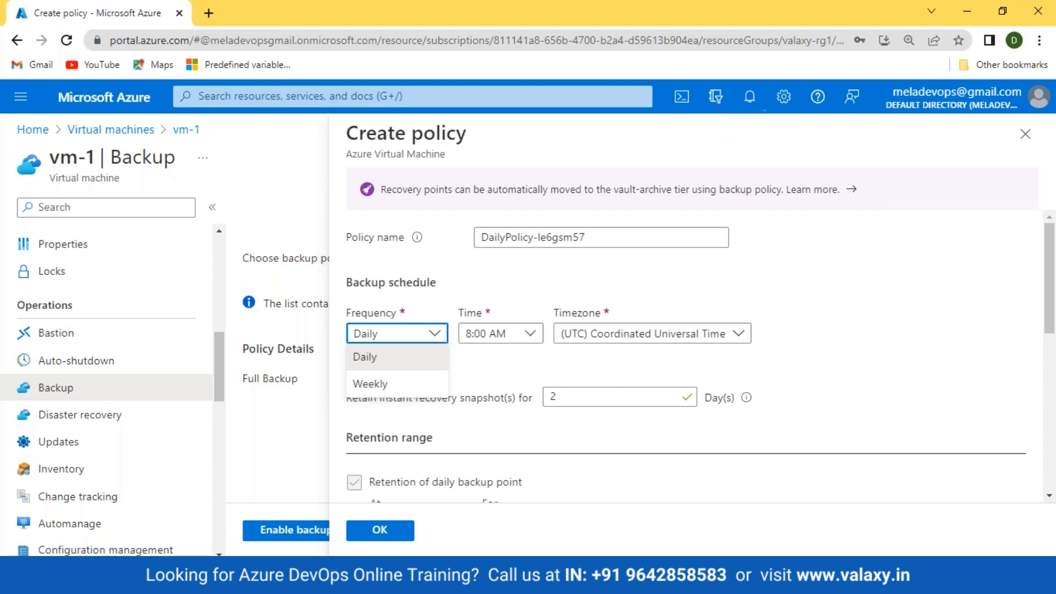
click(796, 369)
drag(340, 401, 495, 408)
scroll(550, 385, down, 3)
scroll(605, 352, up, 2)
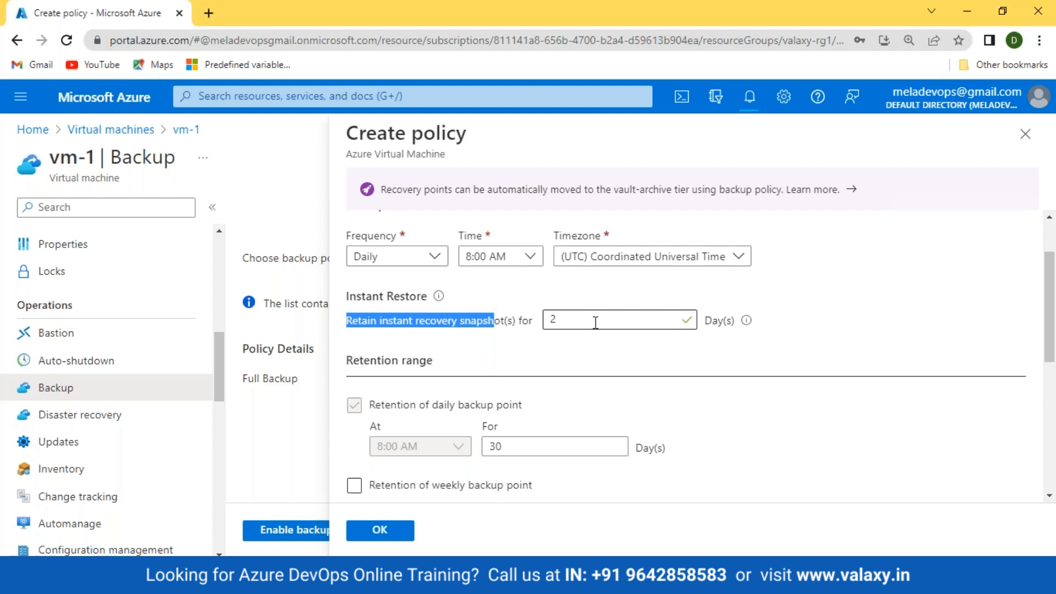
- Examine the policy's retention range options for daily, weekly, monthly and yearly backup points
click(446, 340)
scroll(446, 338, down, 3)
click(446, 336)
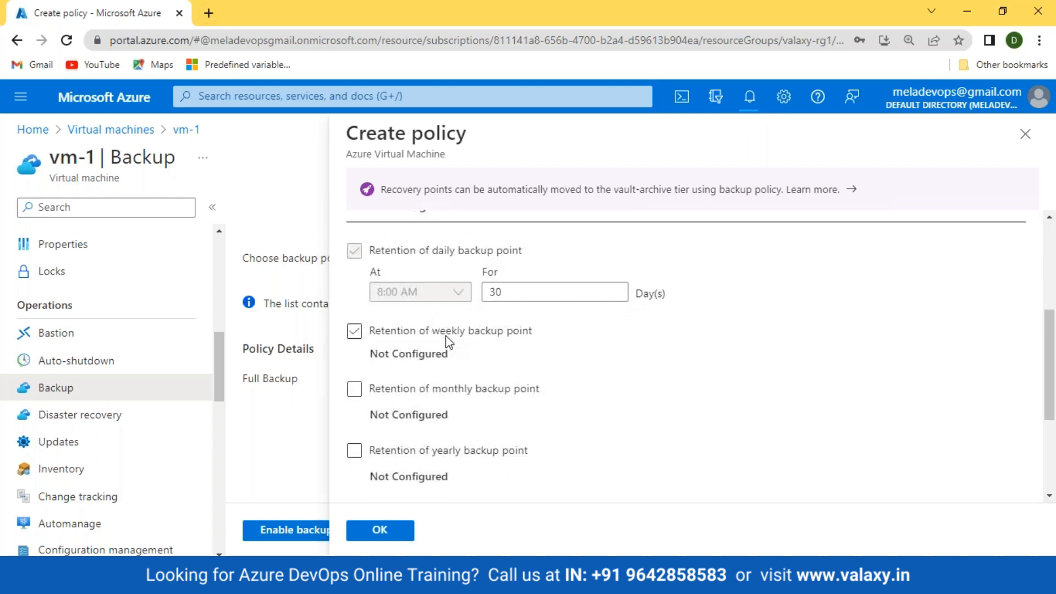
scroll(445, 336, up, 2)
scroll(411, 417, down, 3)
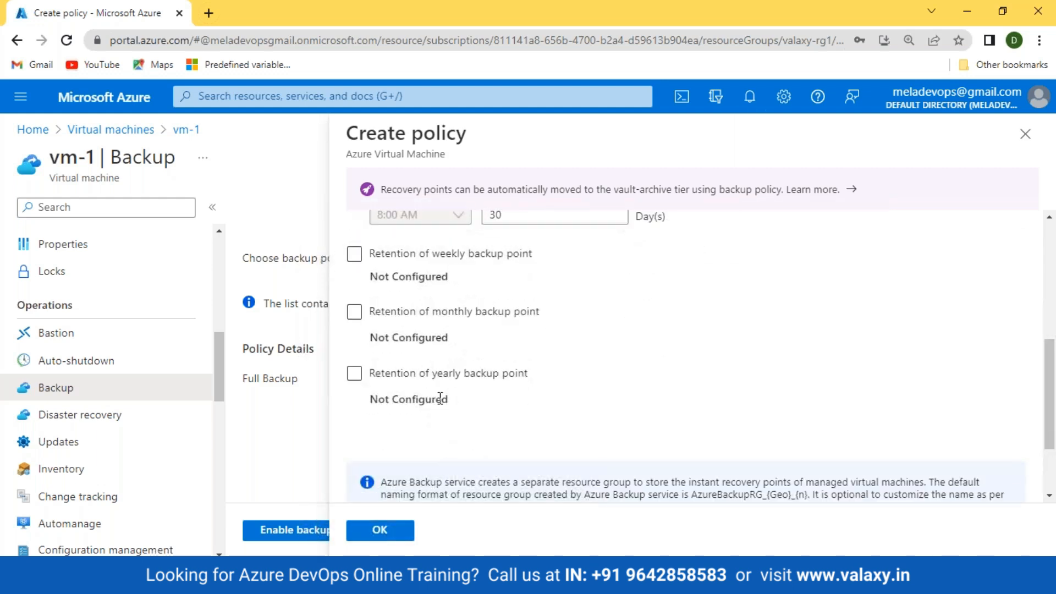
scroll(440, 397, up, 3)
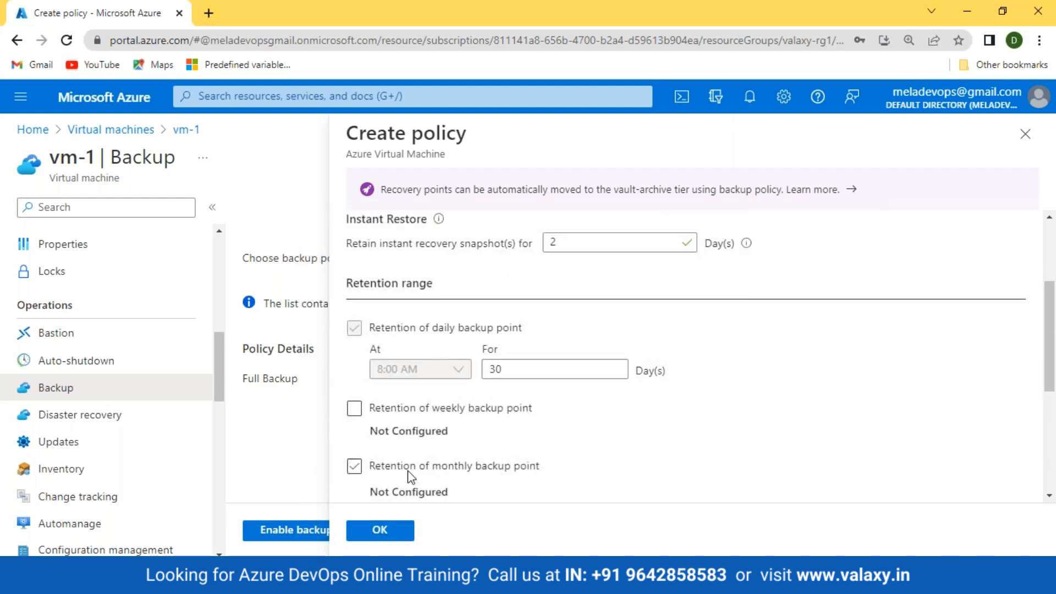
scroll(427, 411, down, 3)
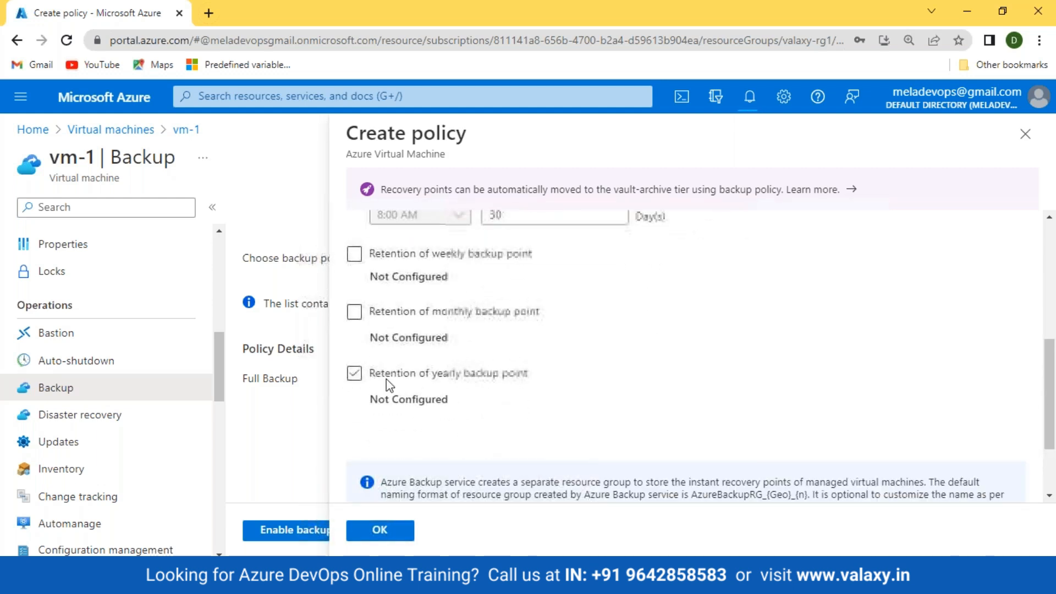
scroll(557, 396, up, 3)
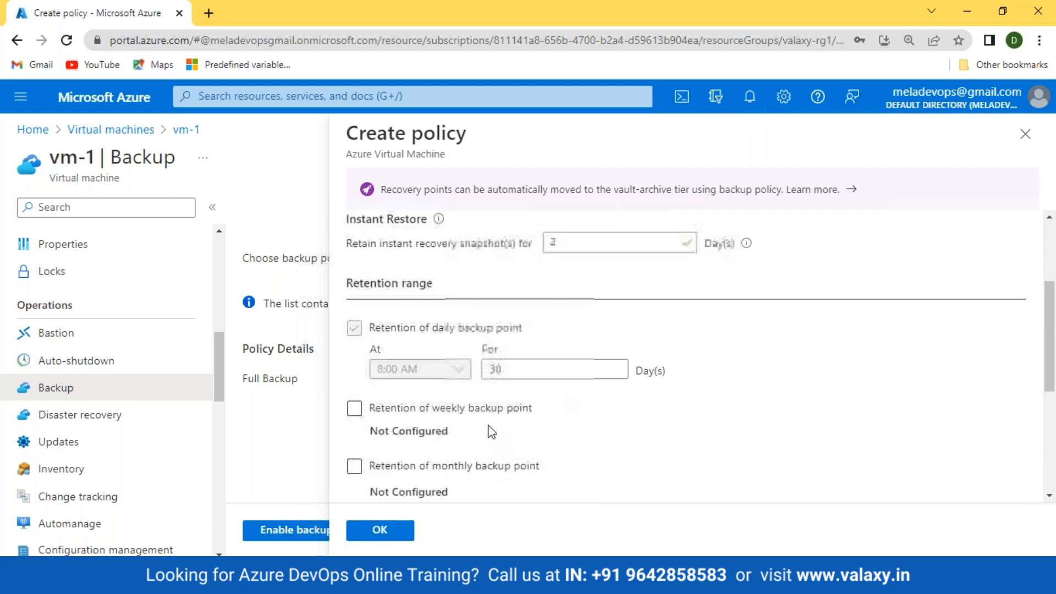
scroll(491, 432, up, 3)
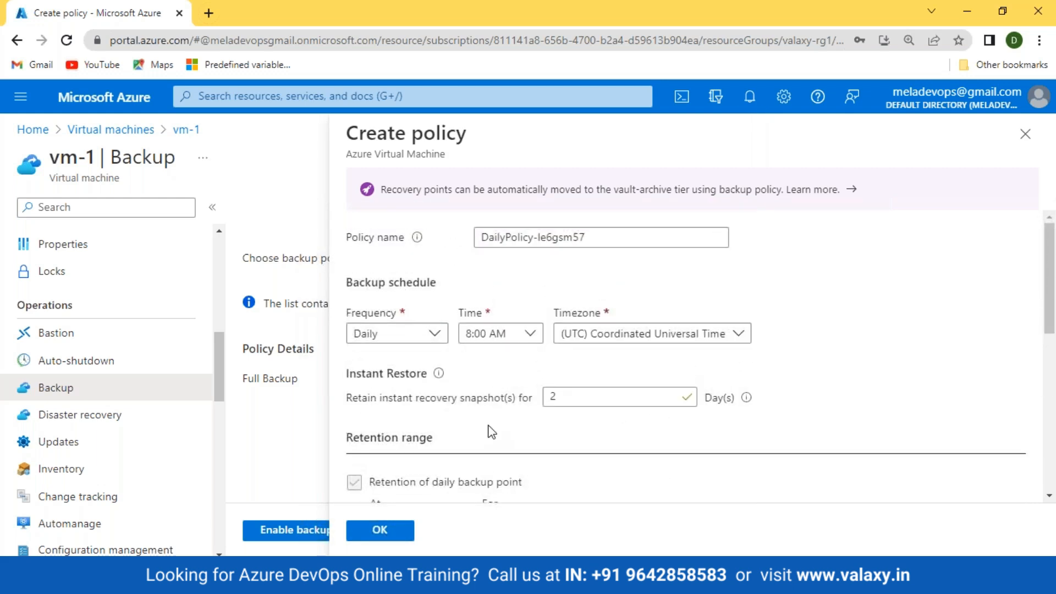
- Accept the daily backup policy and look back over the policy sub type and backup vault settings
click(392, 531)
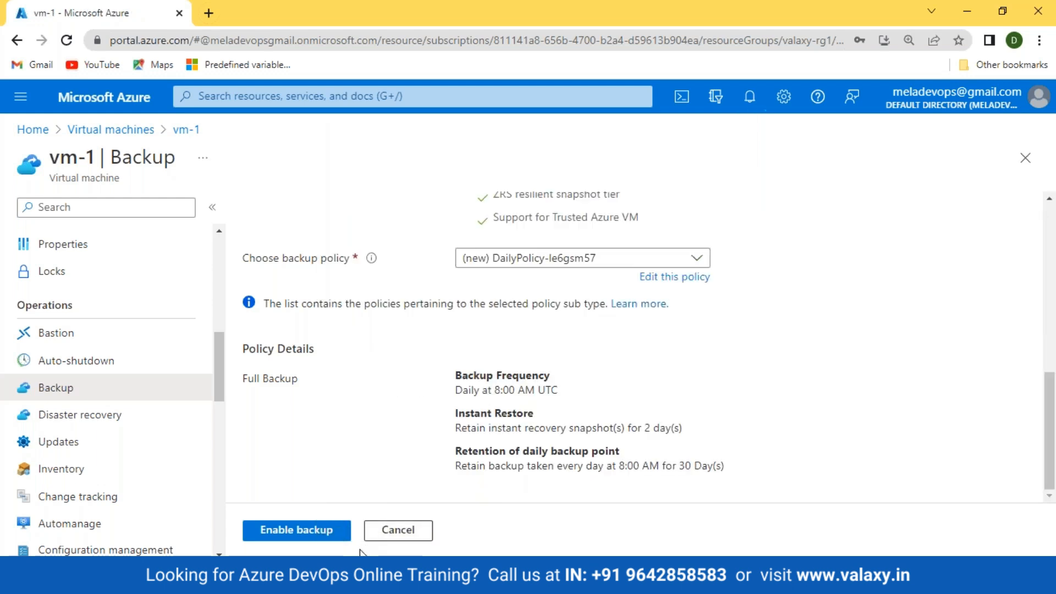
scroll(620, 440, up, 4)
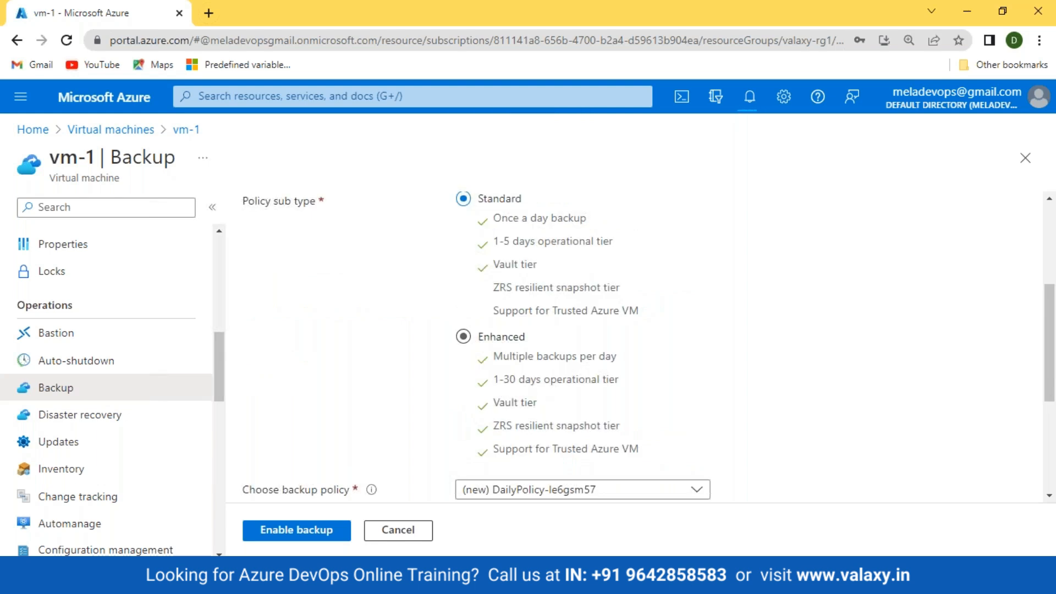
scroll(644, 347, up, 4)
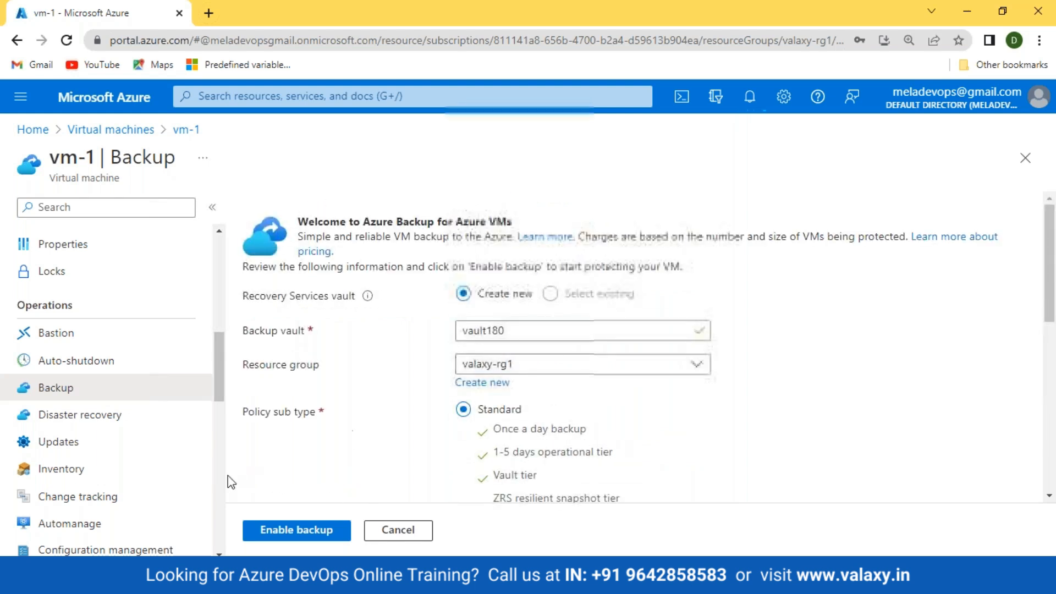
- Enable backup for vm-1 with the reviewed vault180 settings, check the deployment notification, and return to the portal home page
click(286, 530)
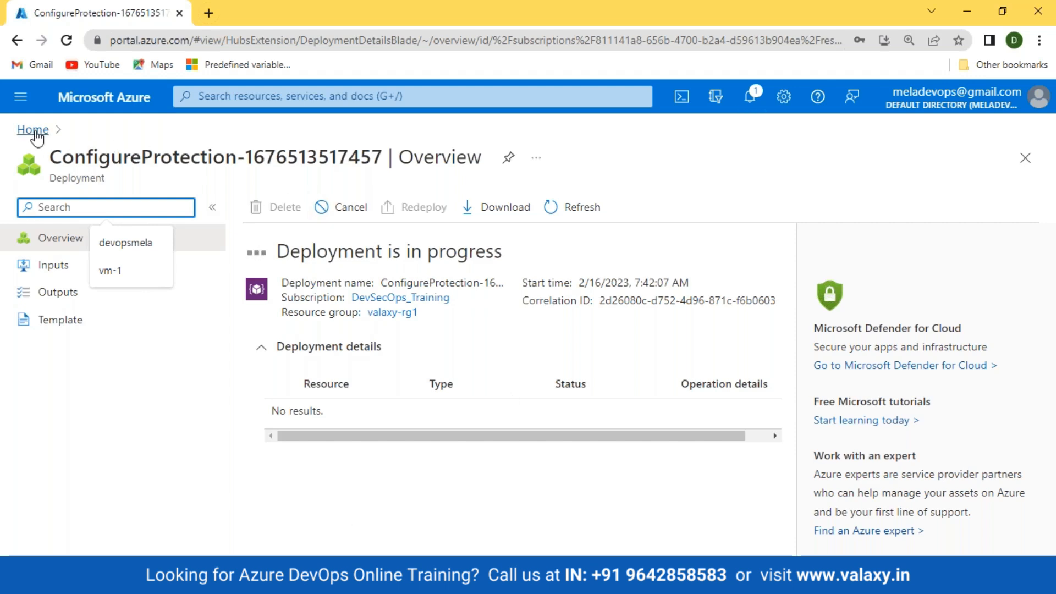
click(750, 98)
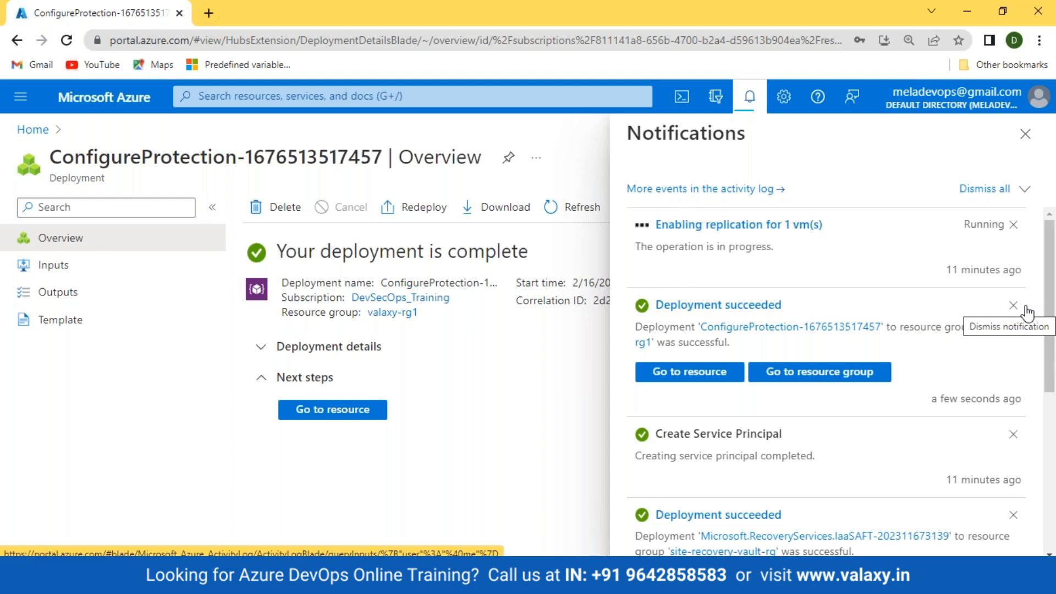
click(28, 132)
click(1026, 134)
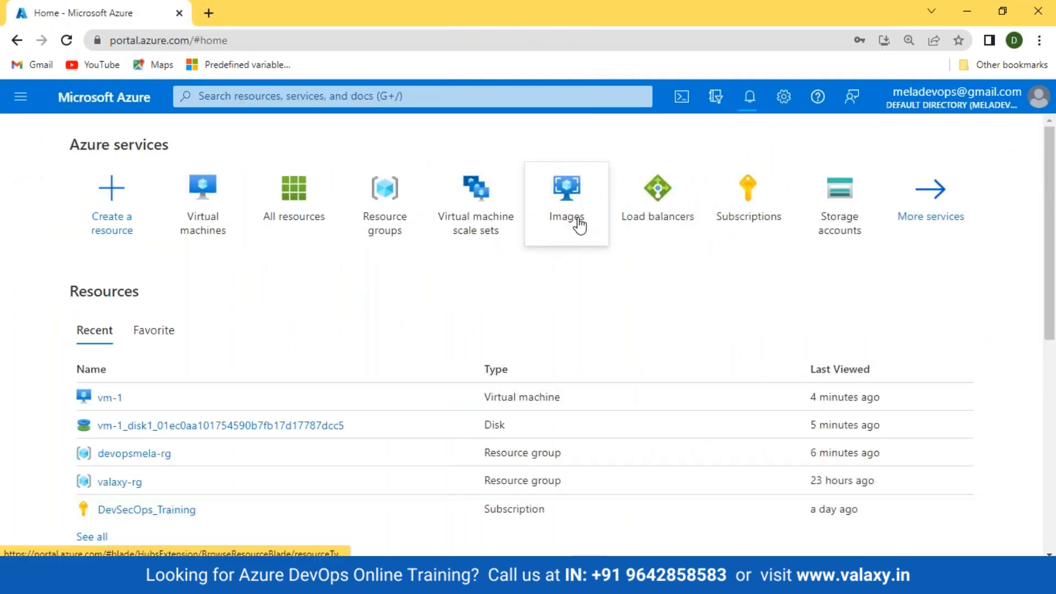
- Open the Backup page of the virtual machine vm-1
click(203, 208)
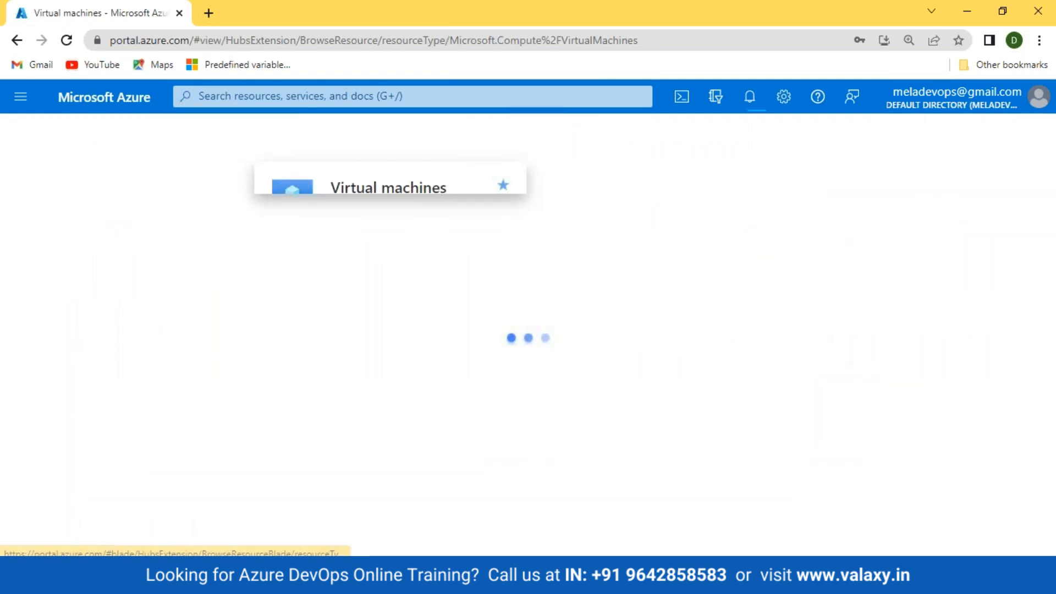
click(74, 342)
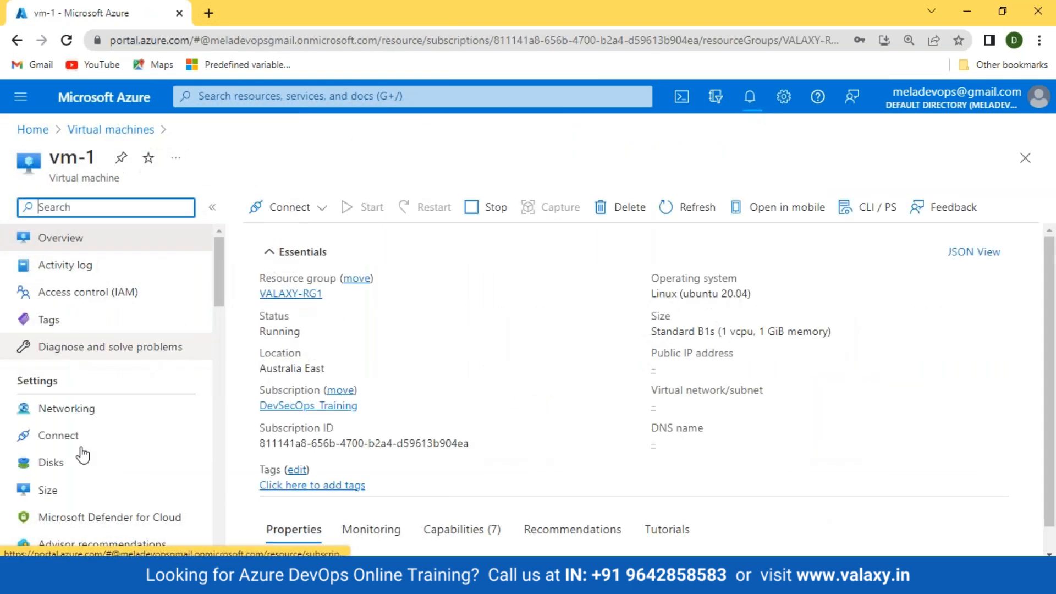
scroll(77, 418, down, 9)
click(82, 425)
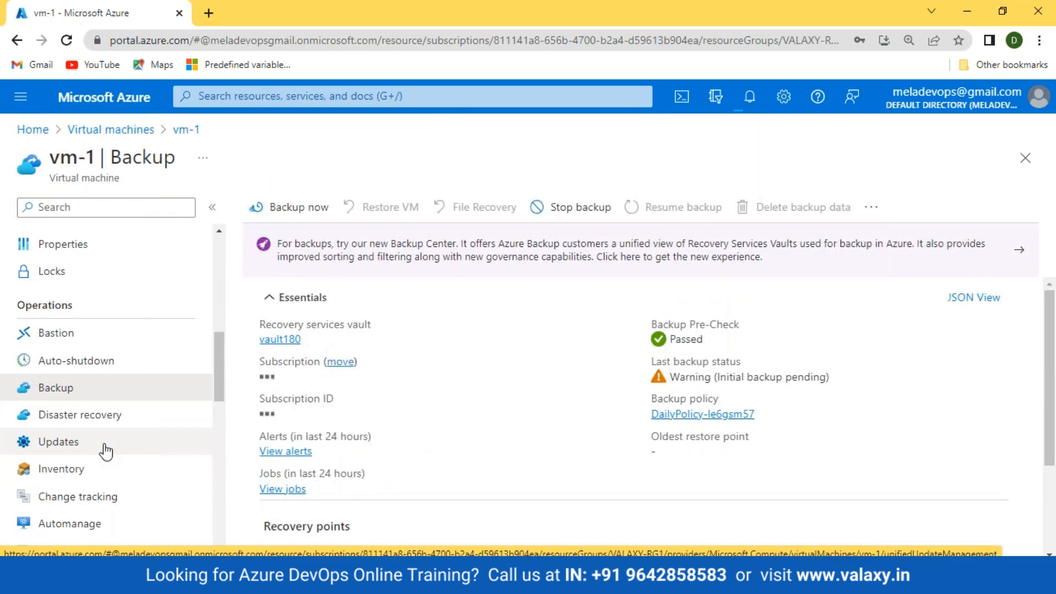
- Examine vm-1's backup details: the pre-check, last backup status, backup policy and recovery points
scroll(809, 348, down, 1)
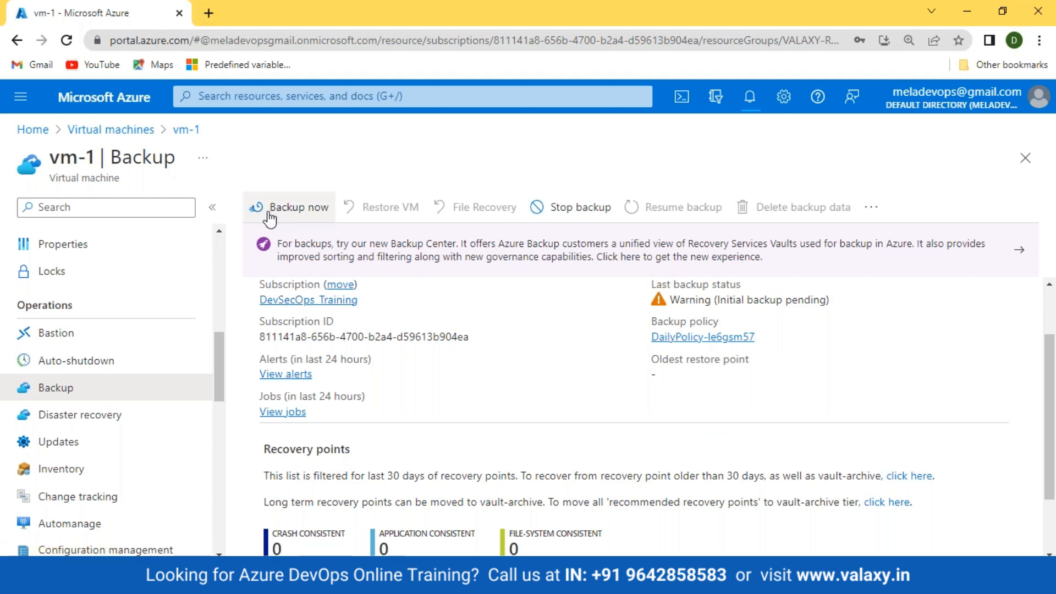
scroll(454, 380, down, 2)
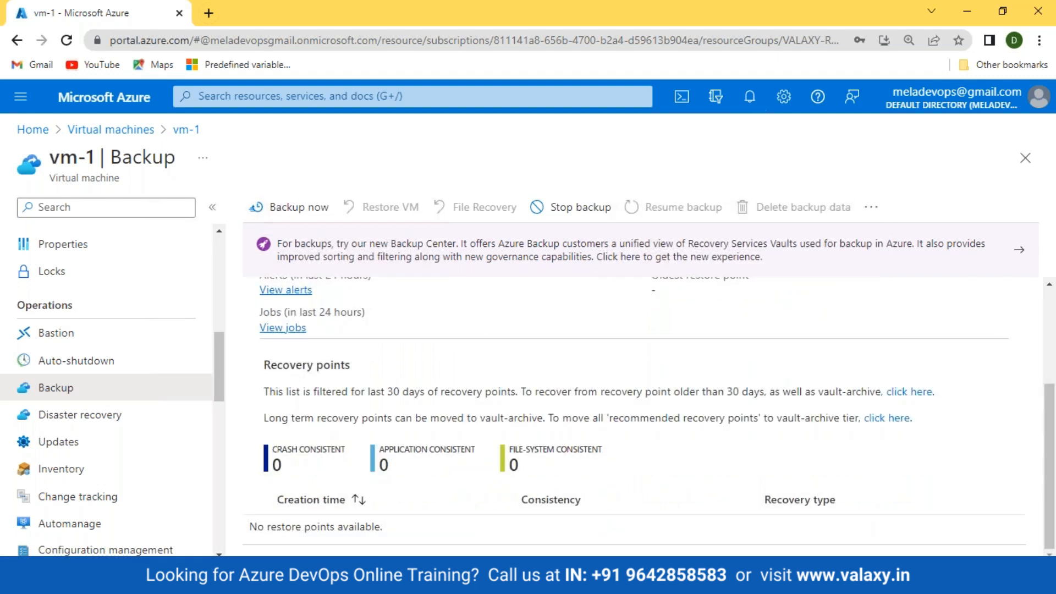
scroll(471, 412, up, 3)
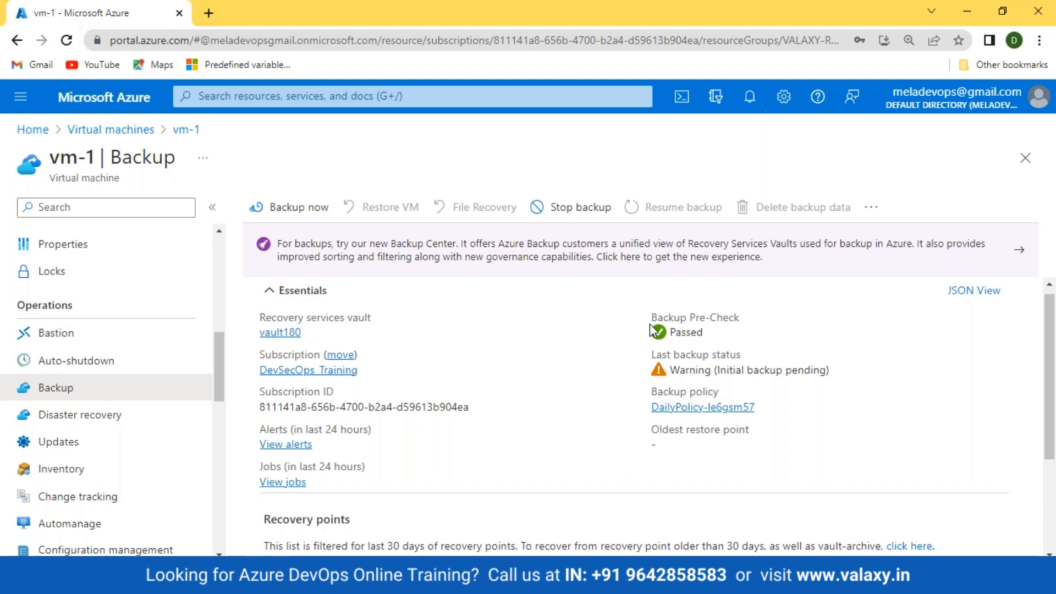
drag(668, 320, 764, 322)
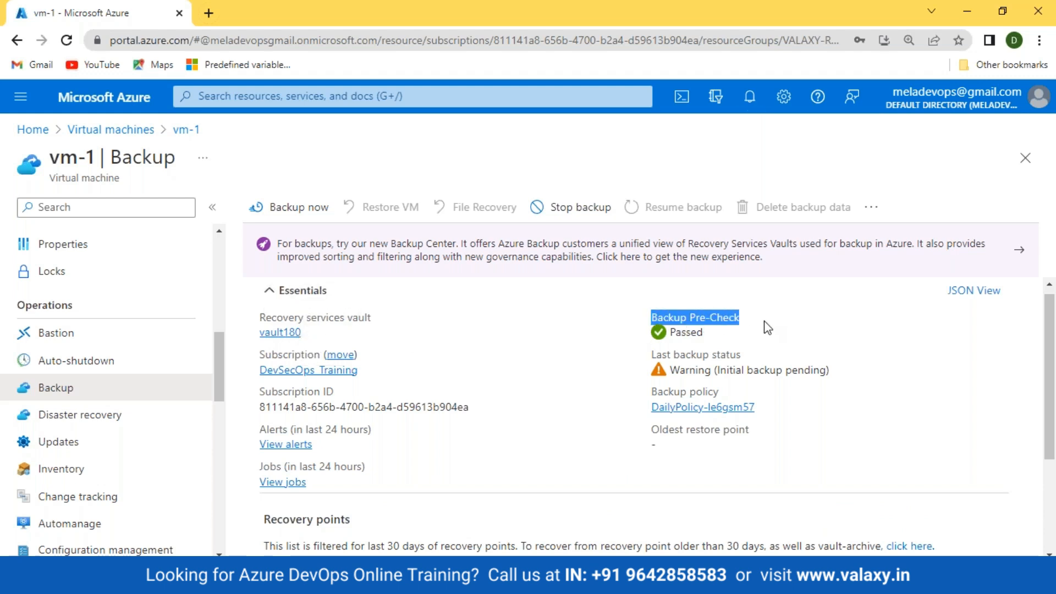
scroll(768, 328, down, 3)
scroll(768, 328, up, 3)
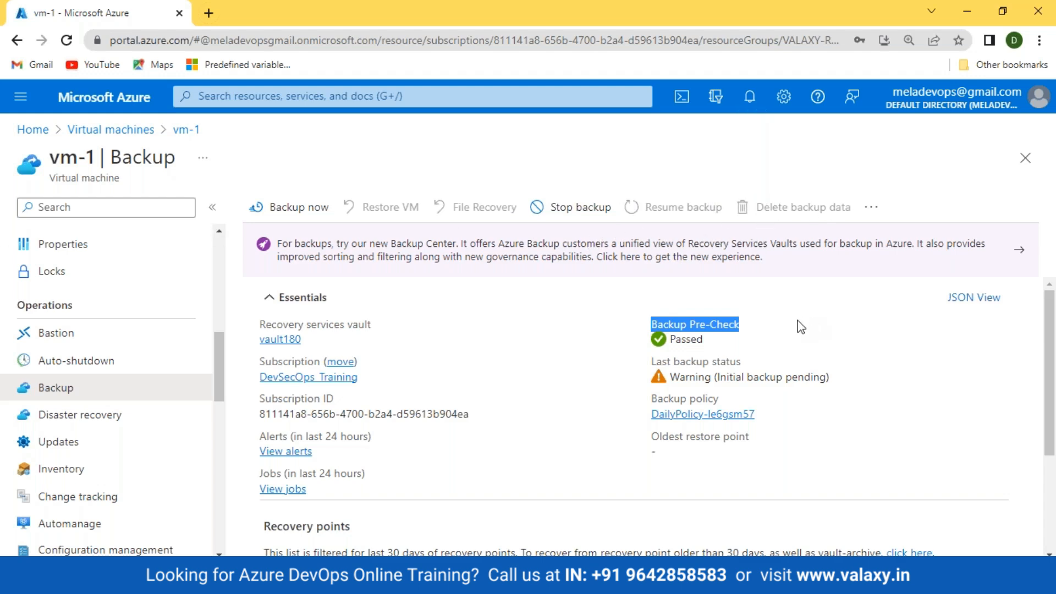
scroll(813, 330, down, 3)
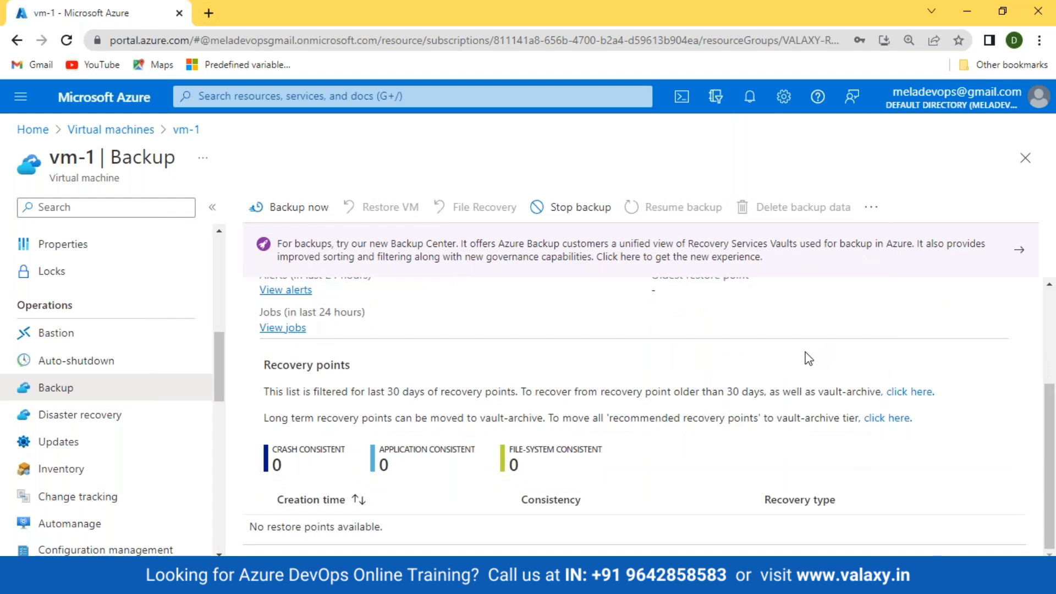
scroll(809, 359, up, 3)
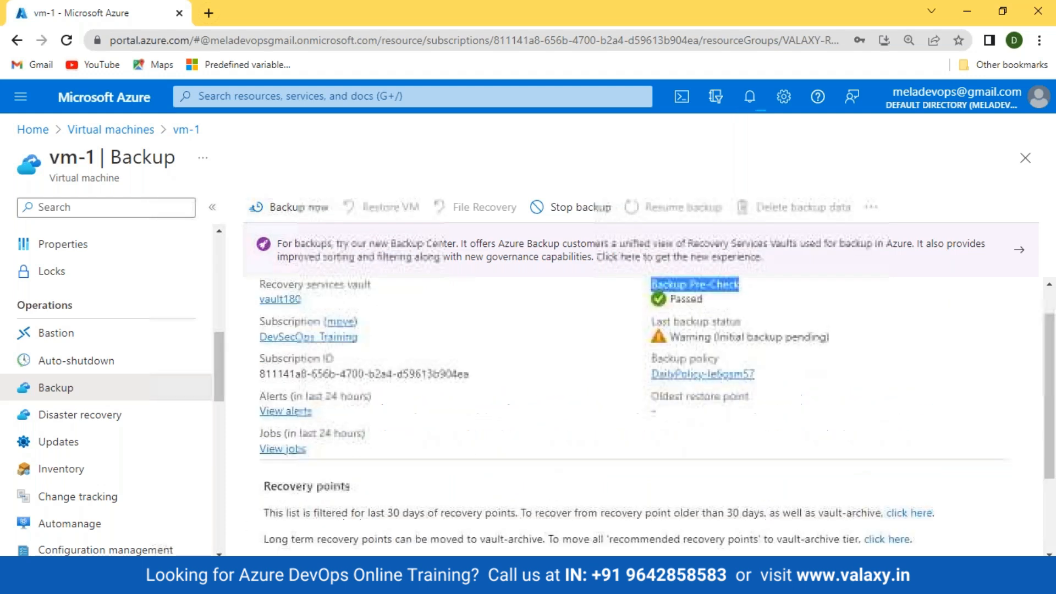
click(492, 351)
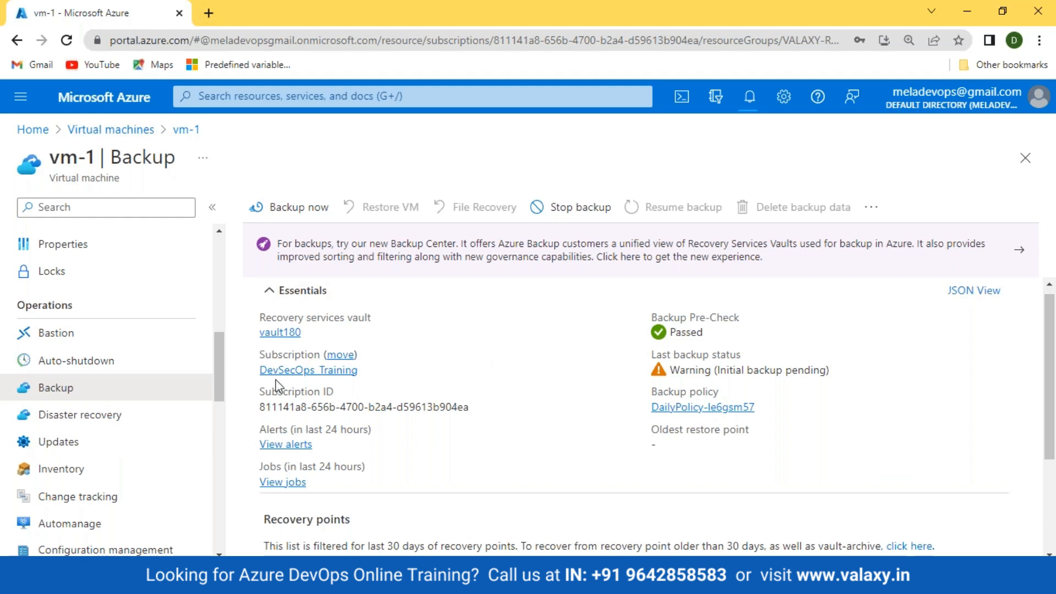
- Open the Recovery Services vault vault180, look over its backup dashboard, and list its Azure Virtual Machine backup items
click(280, 332)
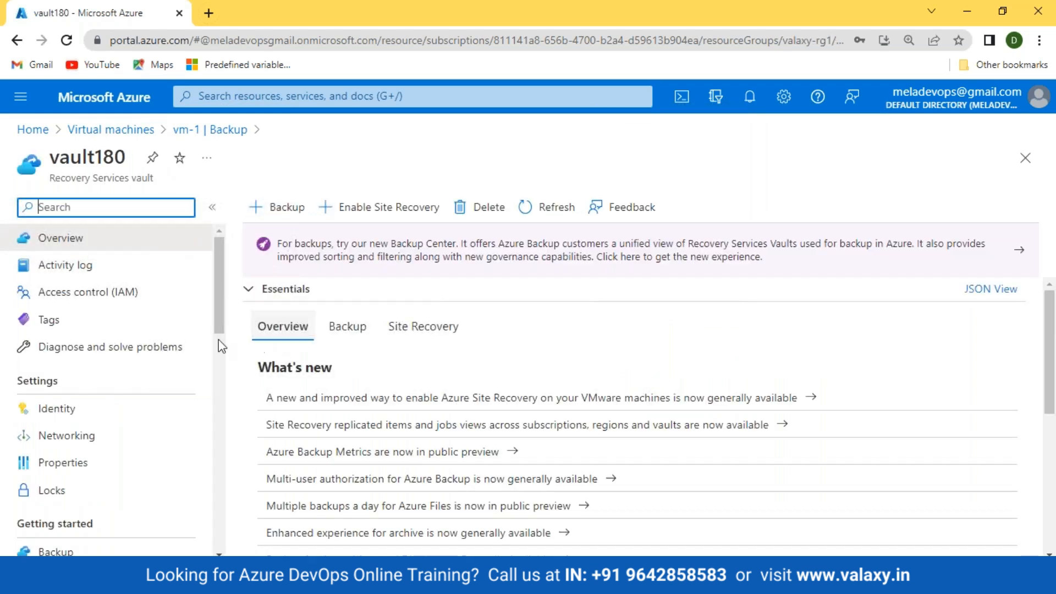
click(342, 329)
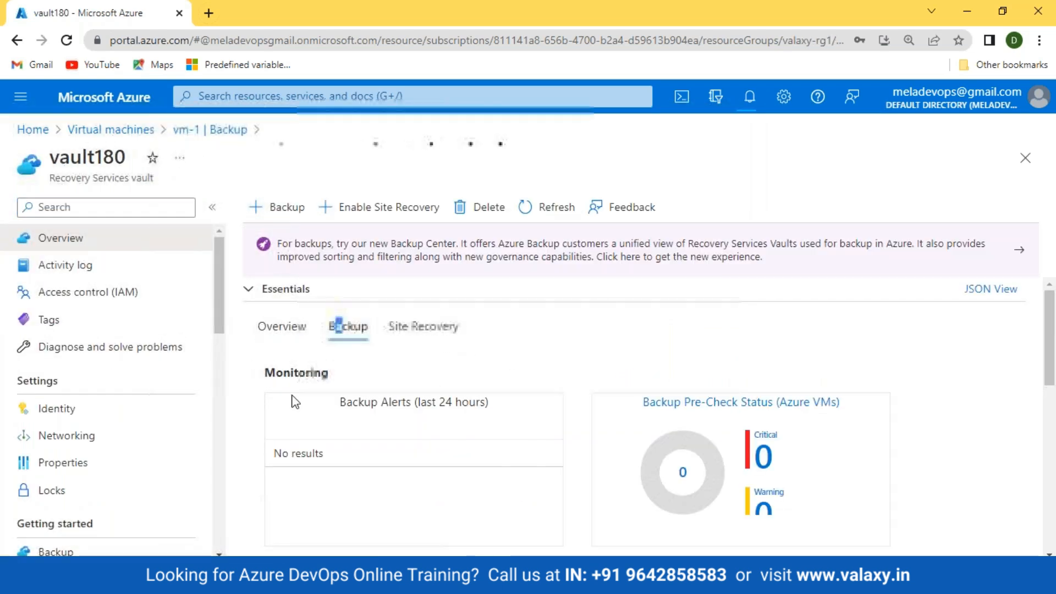
scroll(836, 448, down, 5)
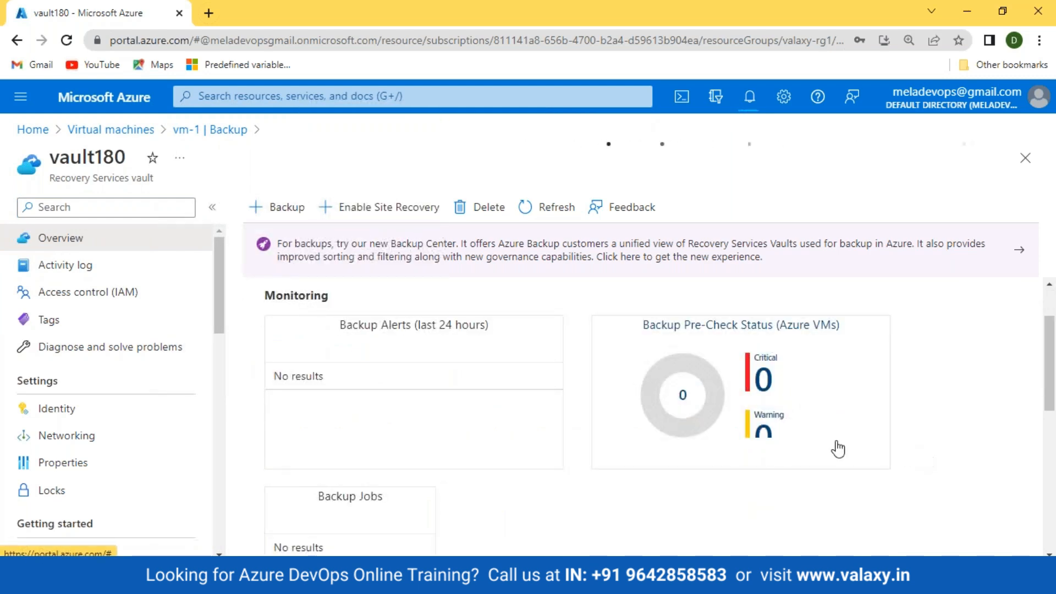
scroll(649, 479, down, 3)
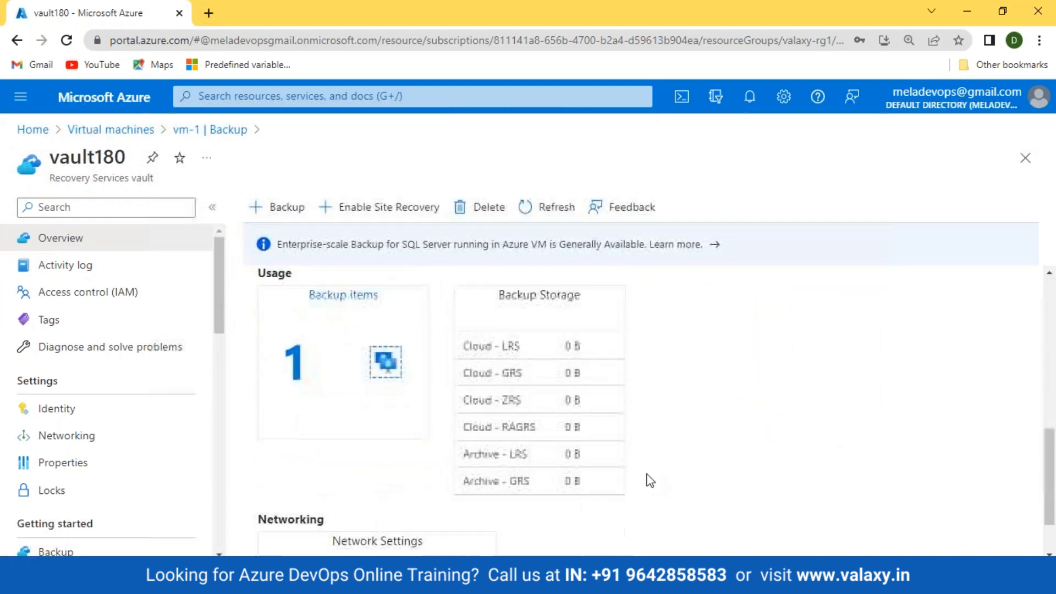
click(295, 376)
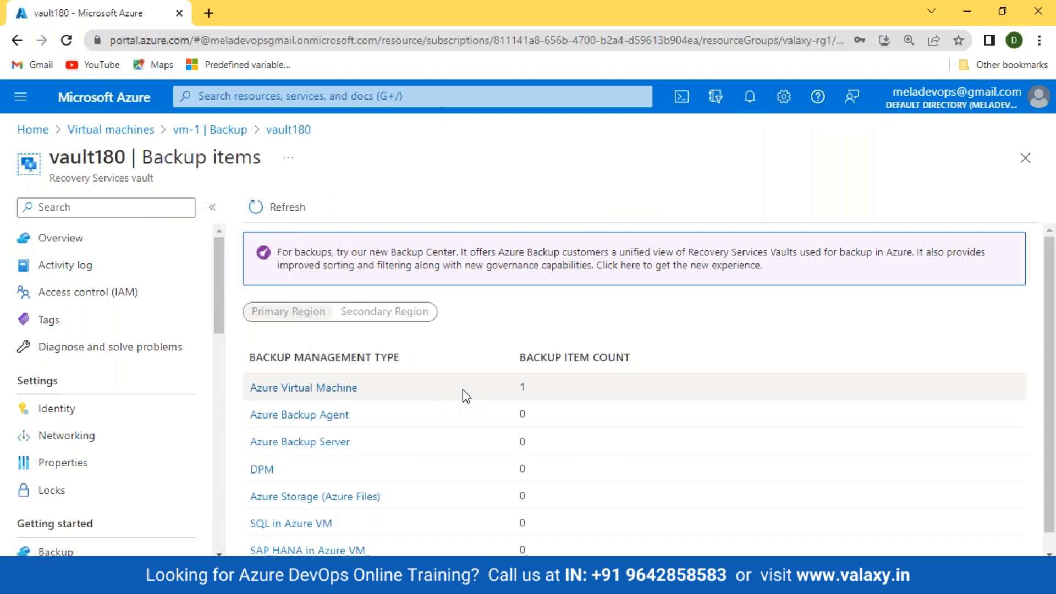
click(304, 388)
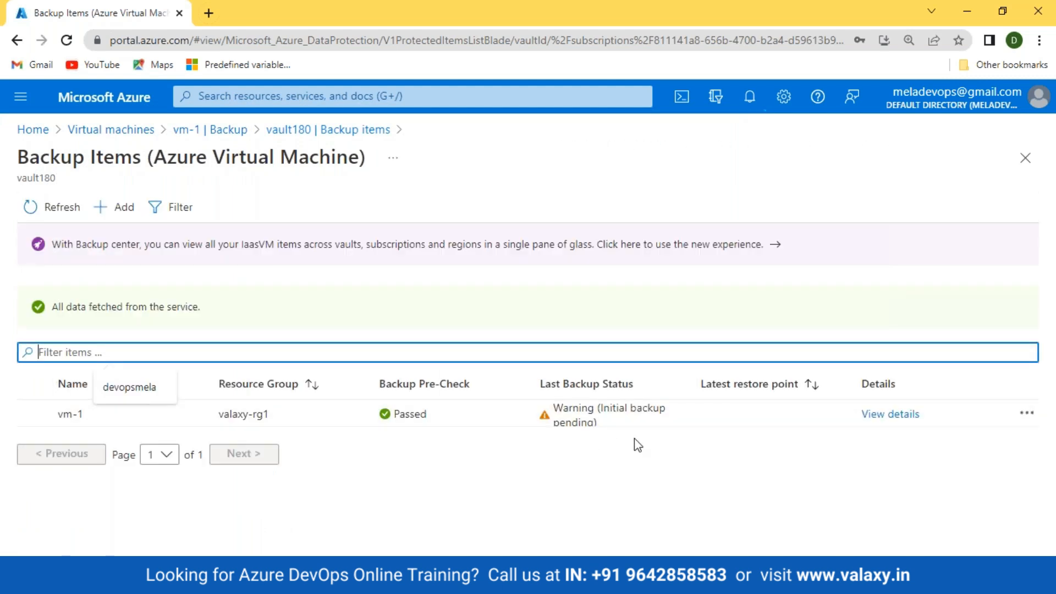
- Stop the backup of vm-1 while retaining its backup data, with Others as the reason, and refresh the backup items list
click(1026, 414)
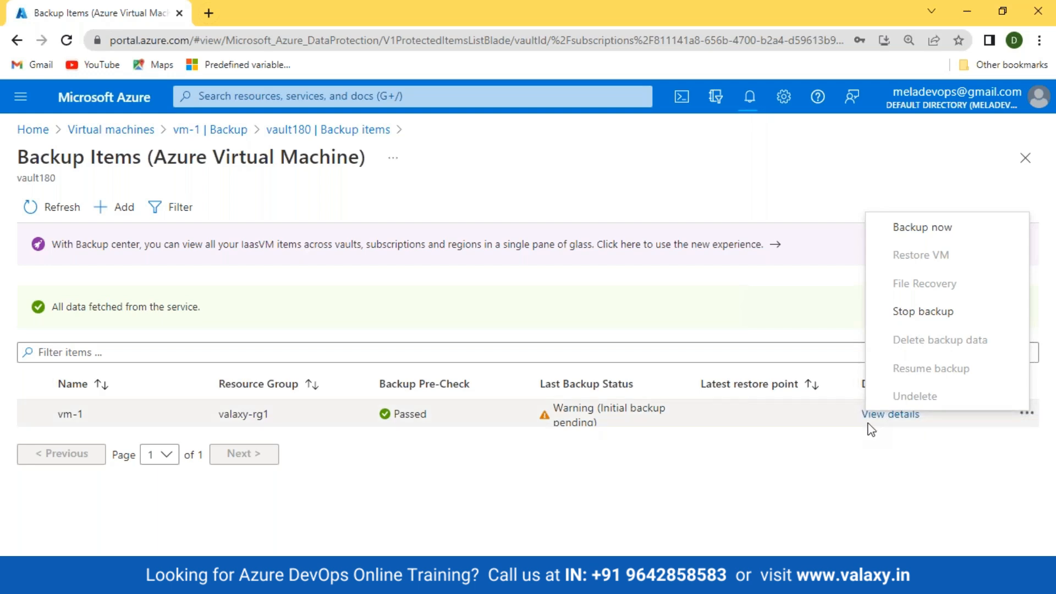
click(765, 512)
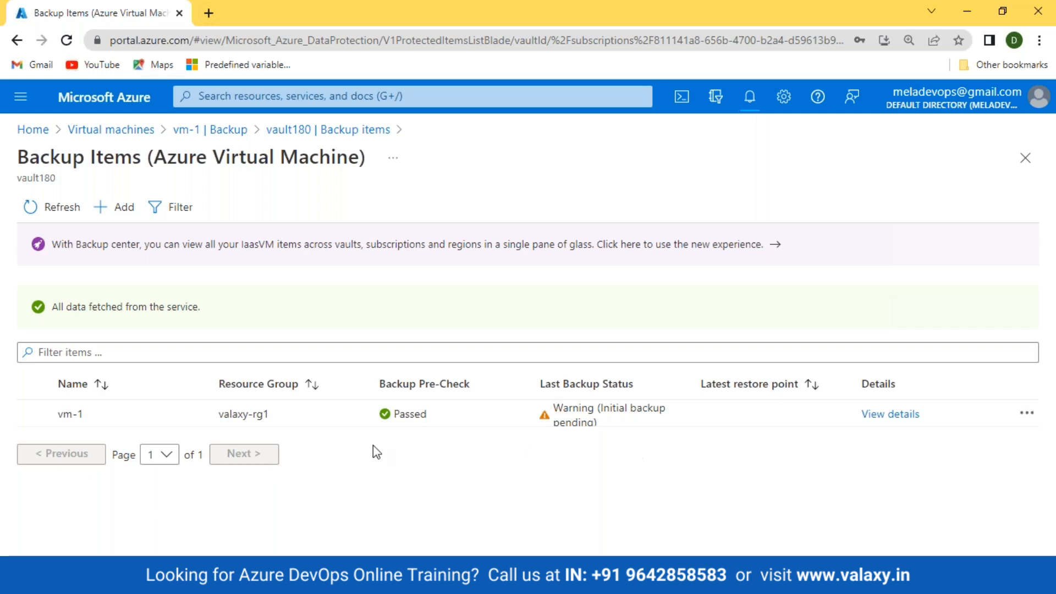
click(1026, 413)
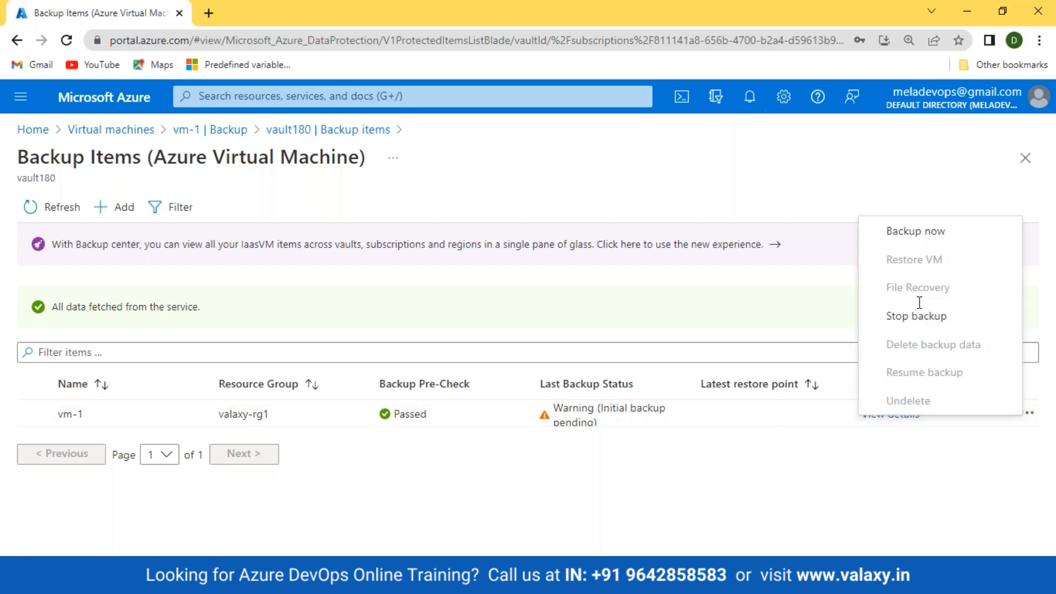
click(932, 315)
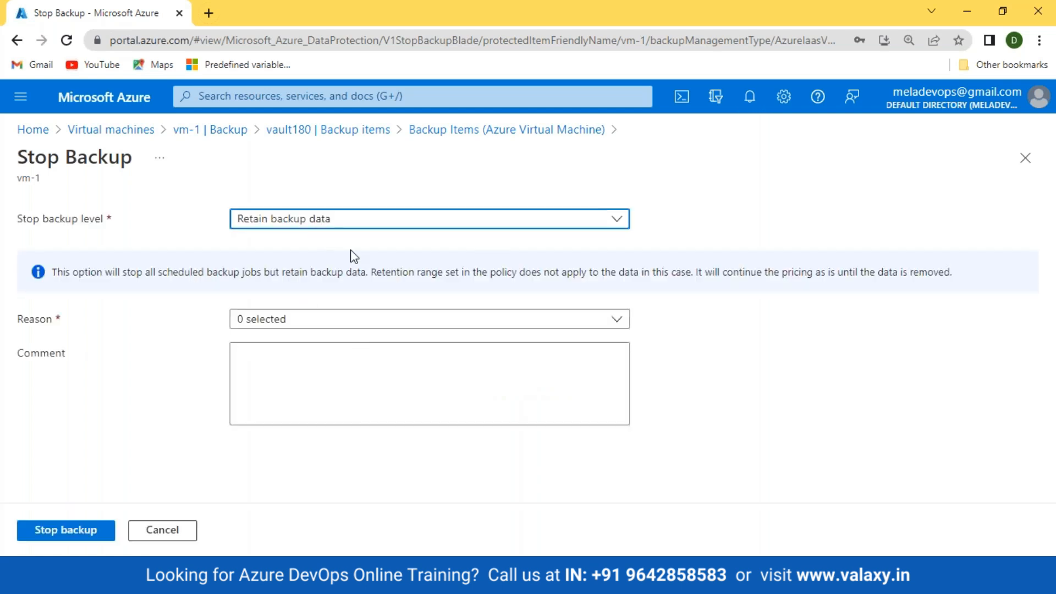
click(337, 321)
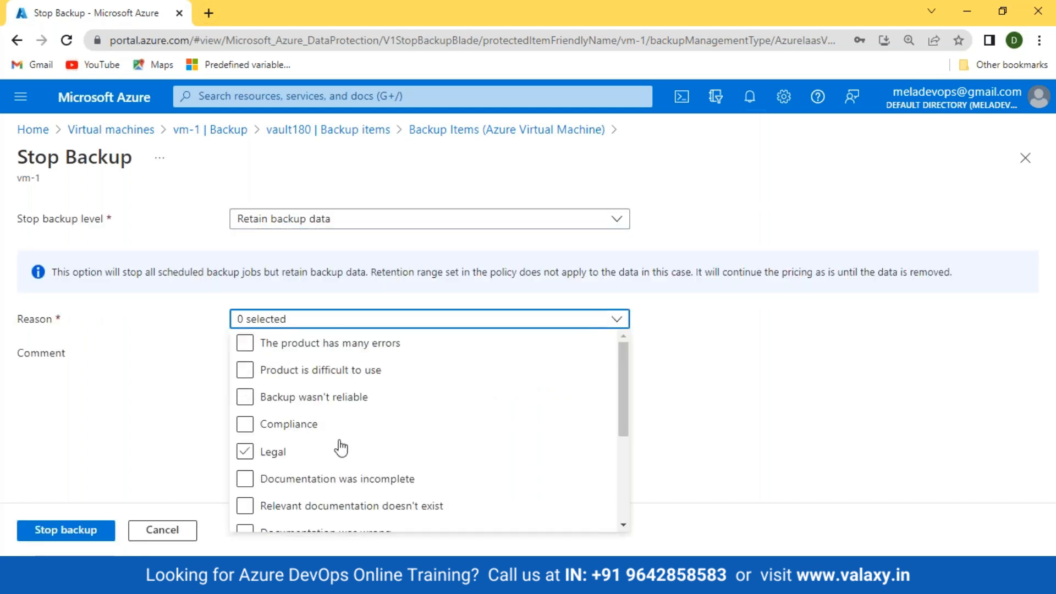
scroll(283, 520, down, 3)
click(246, 519)
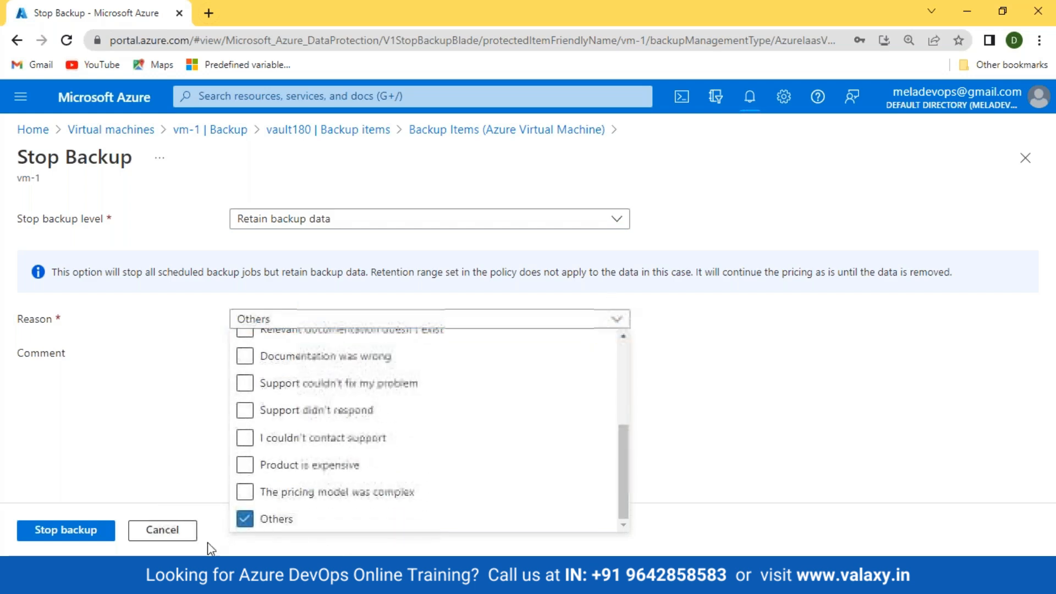
click(66, 531)
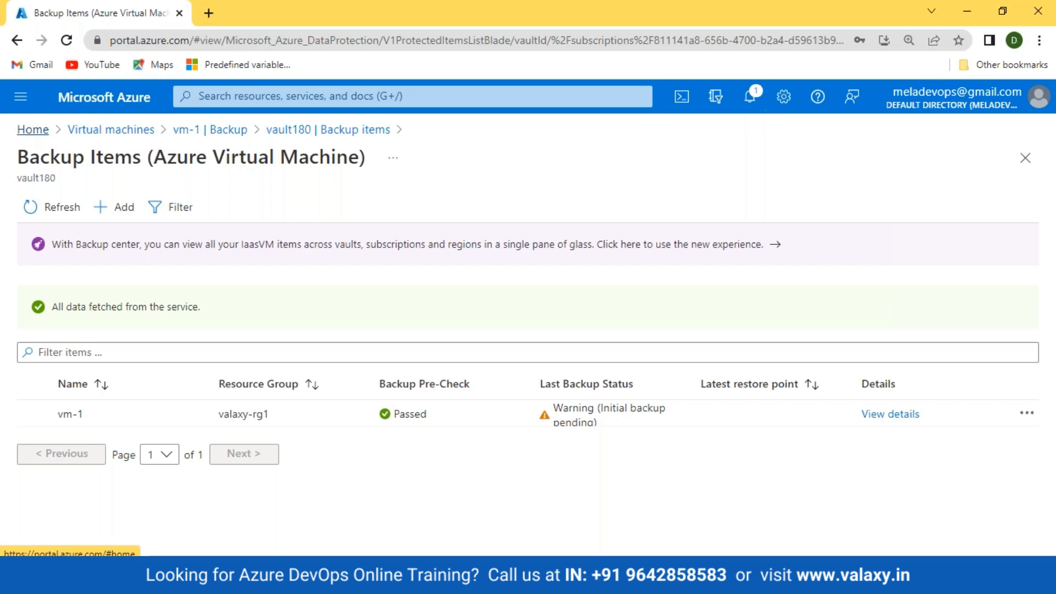
click(53, 212)
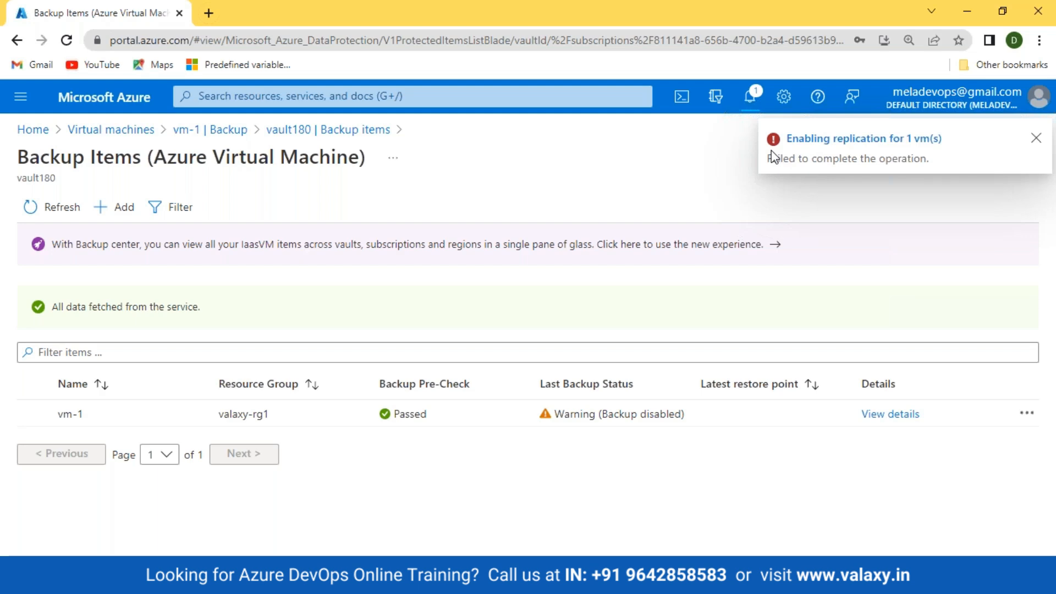
- Open the Enable replication job for vm-1 in the Site Recovery jobs and check its Installing Mobility Service and preparing target stage
click(851, 143)
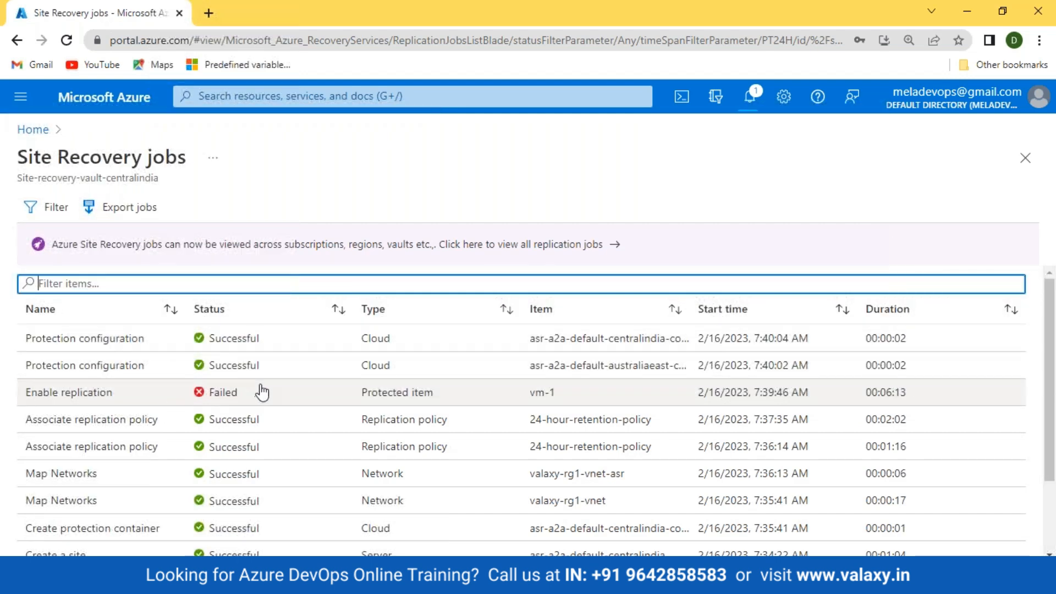
click(223, 396)
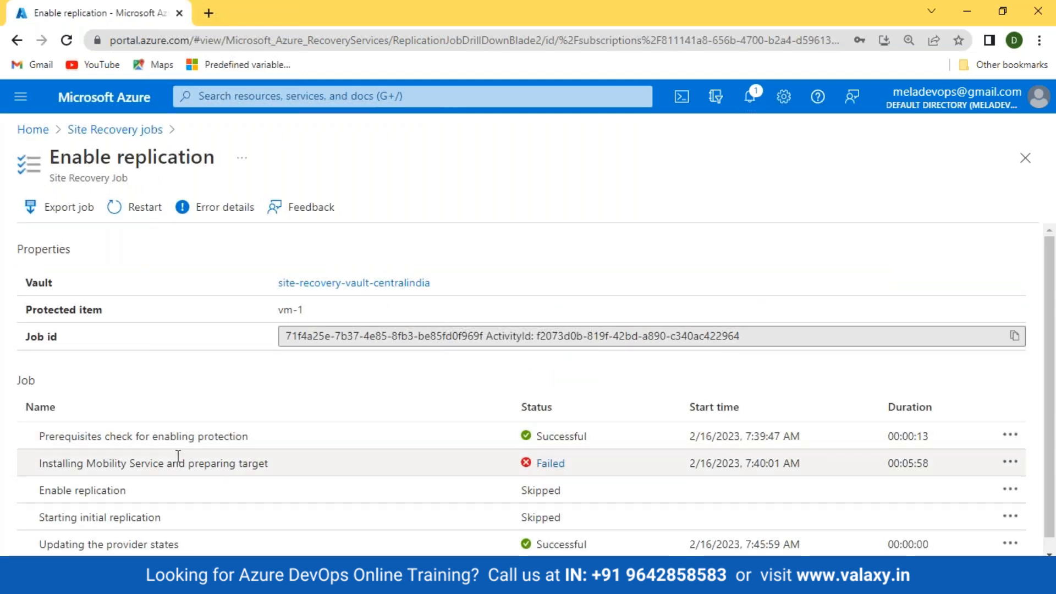
drag(57, 468, 318, 472)
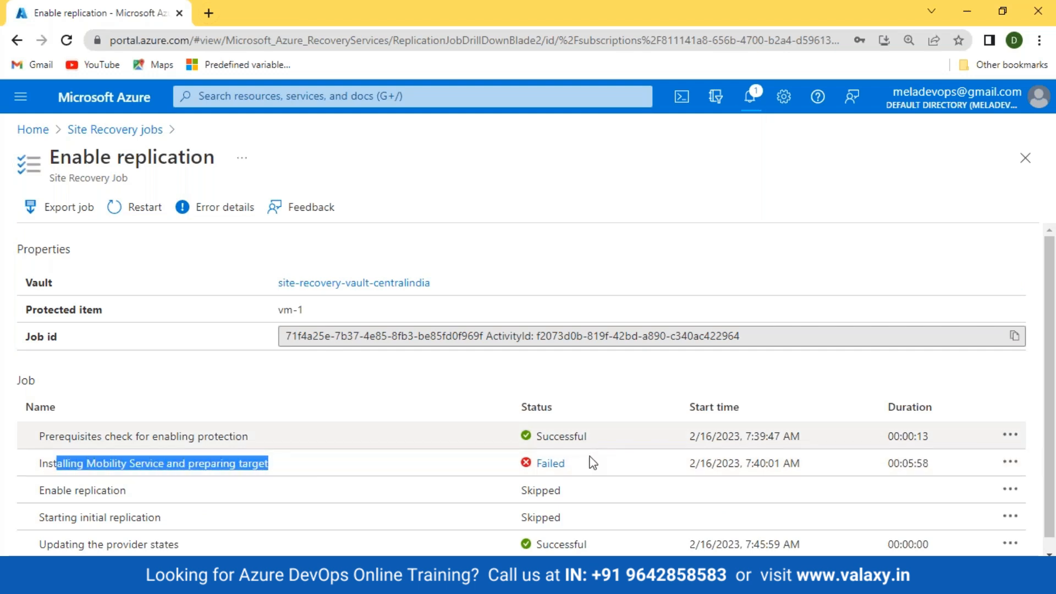
- Read the error details of the Installing Mobility Service stage, check the notifications, and return to the portal home page
click(1012, 465)
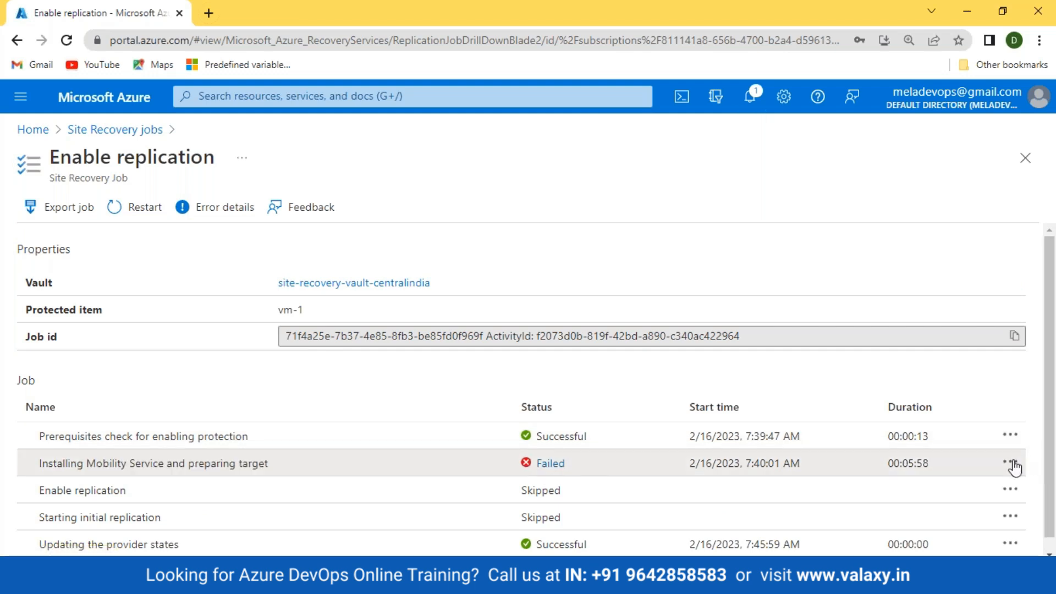
click(897, 472)
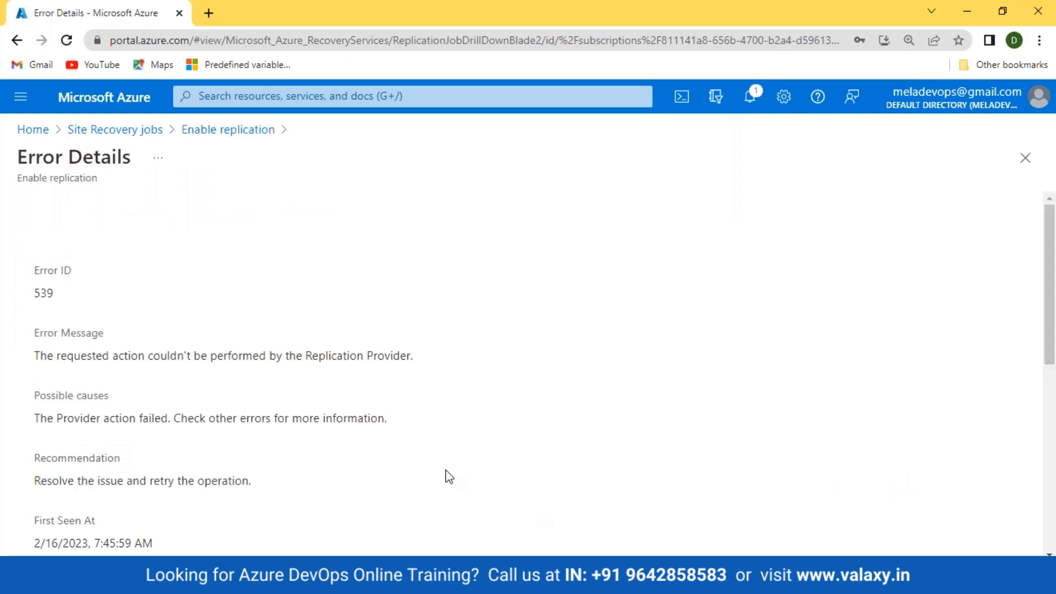
scroll(446, 477, down, 3)
scroll(446, 476, up, 4)
click(750, 98)
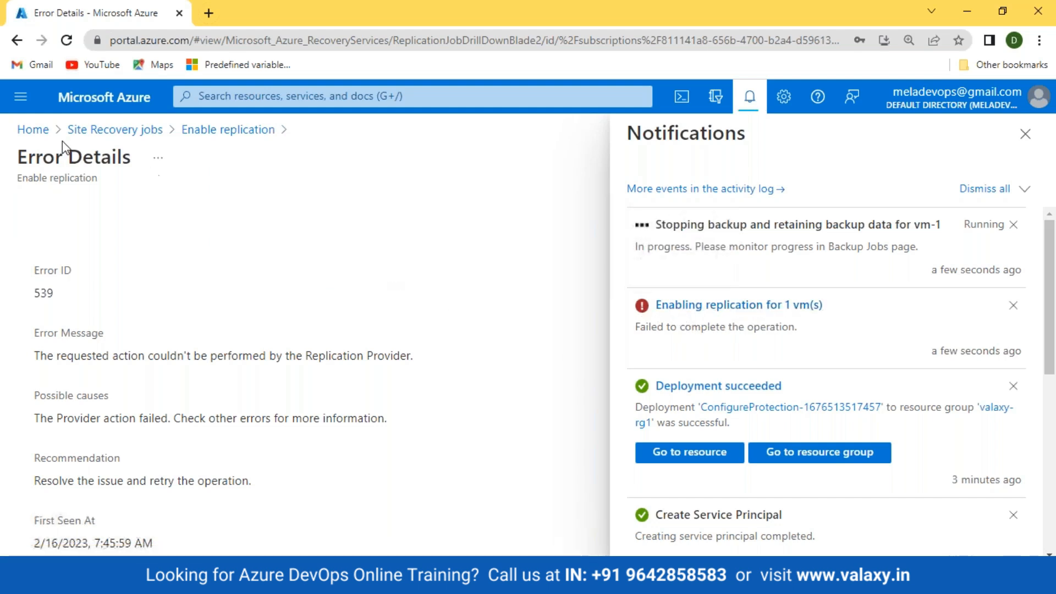
click(33, 130)
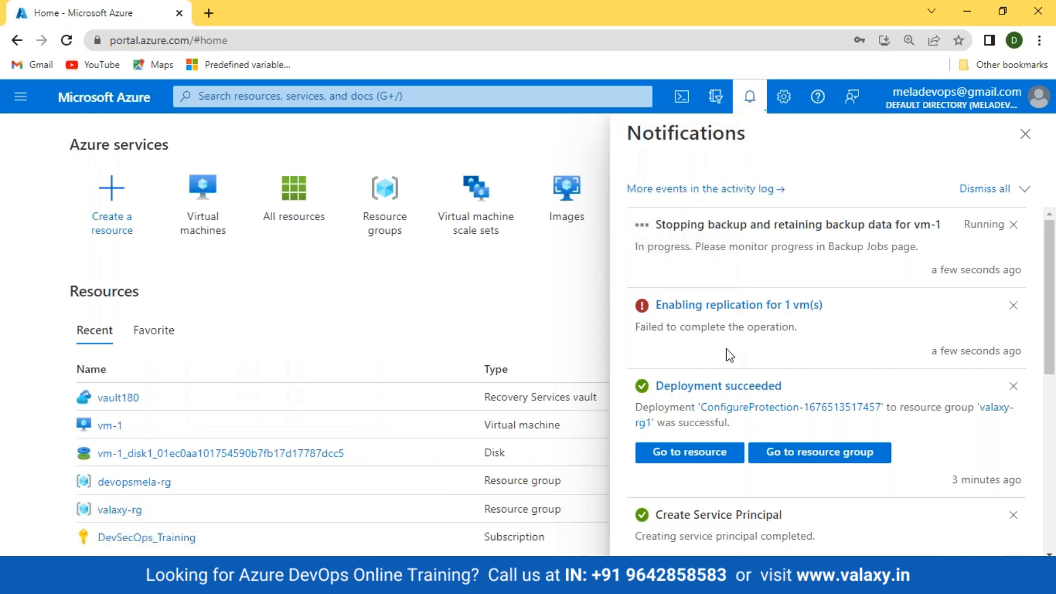
- Open vm-1's Enable replication job from its notification and read the error messages and possible causes of the Installing Mobility Service stage
click(719, 306)
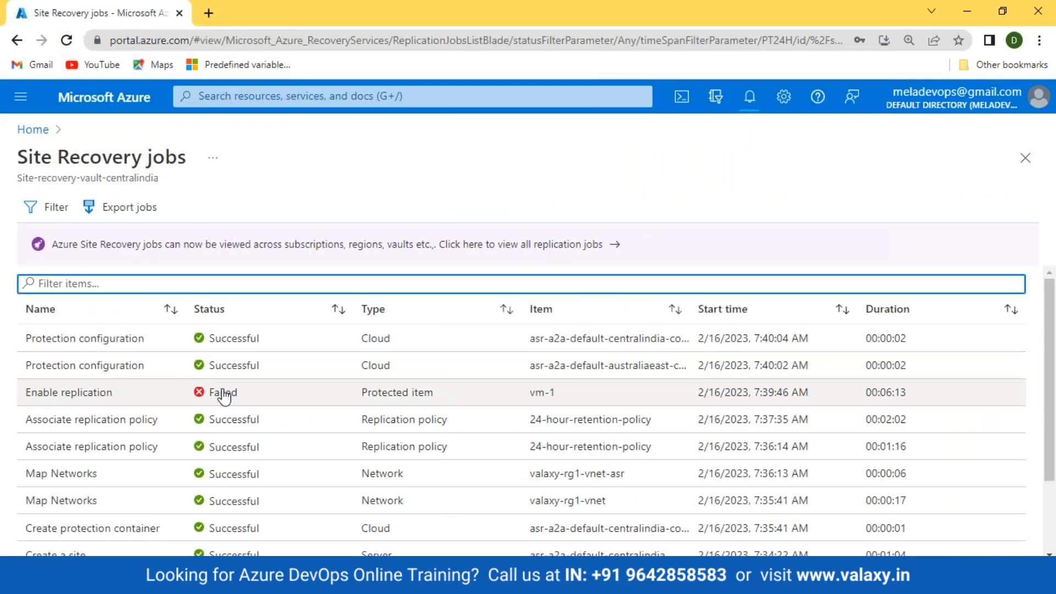
click(88, 395)
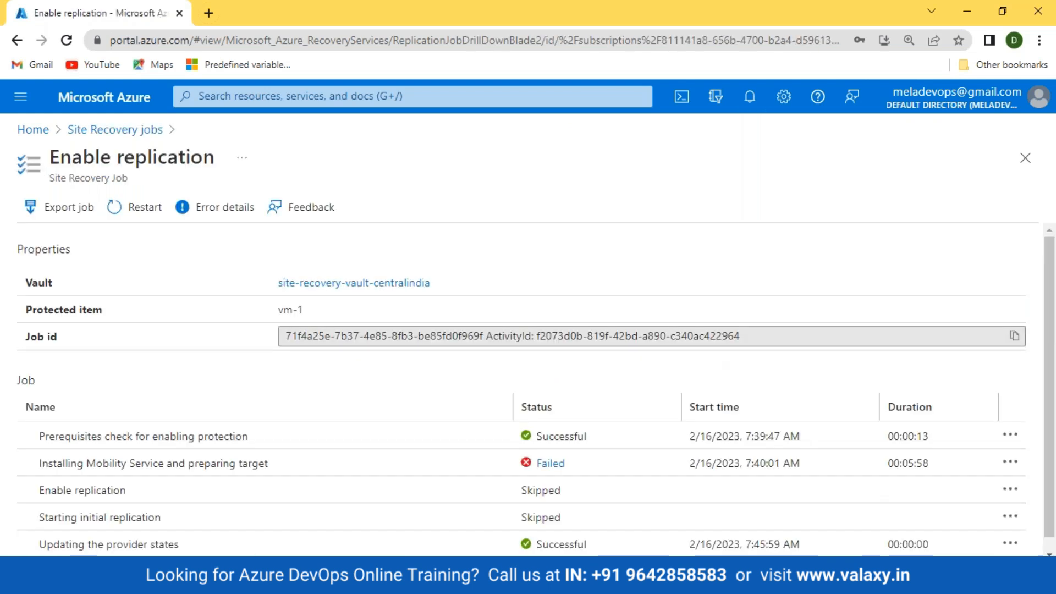
scroll(495, 385, down, 1)
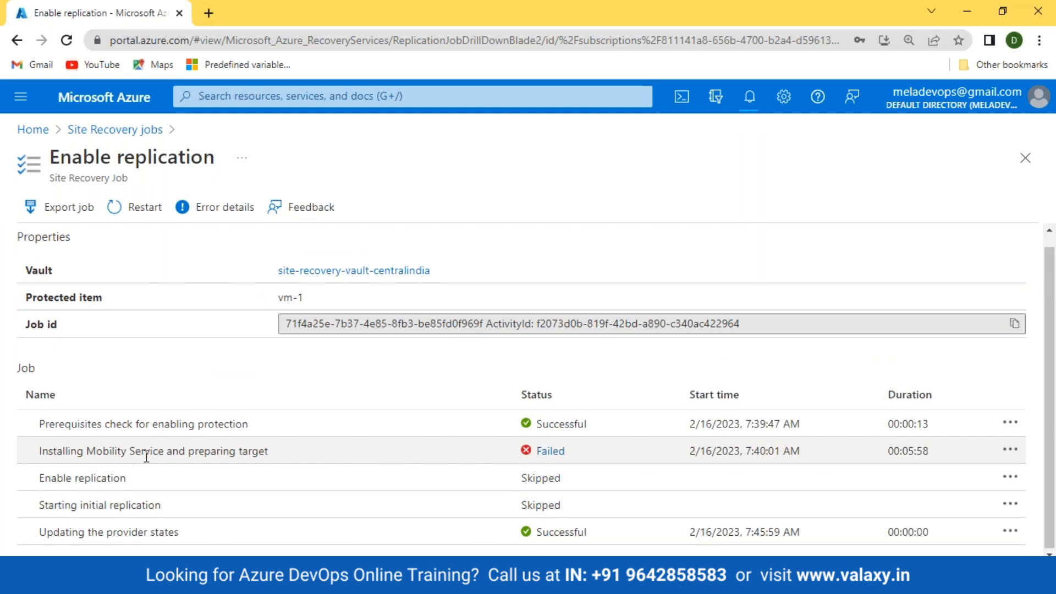
click(550, 451)
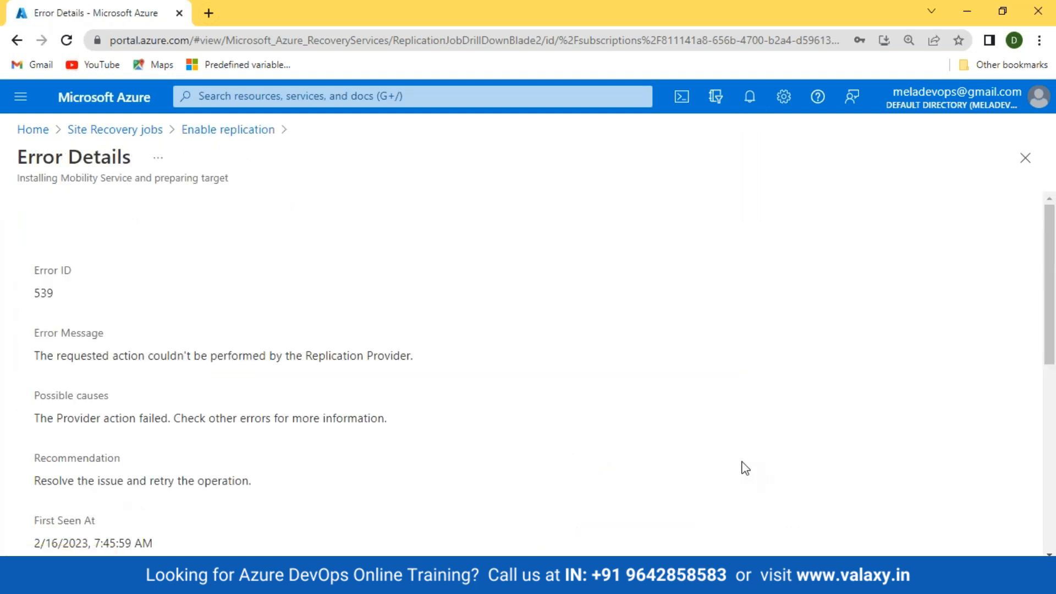
scroll(271, 388, down, 3)
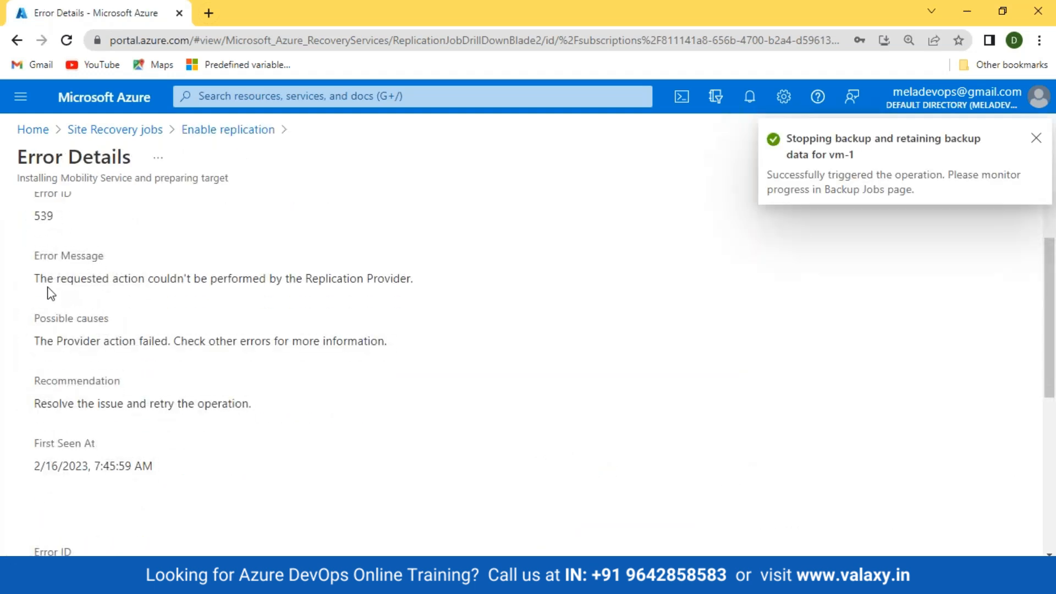
drag(36, 280, 435, 284)
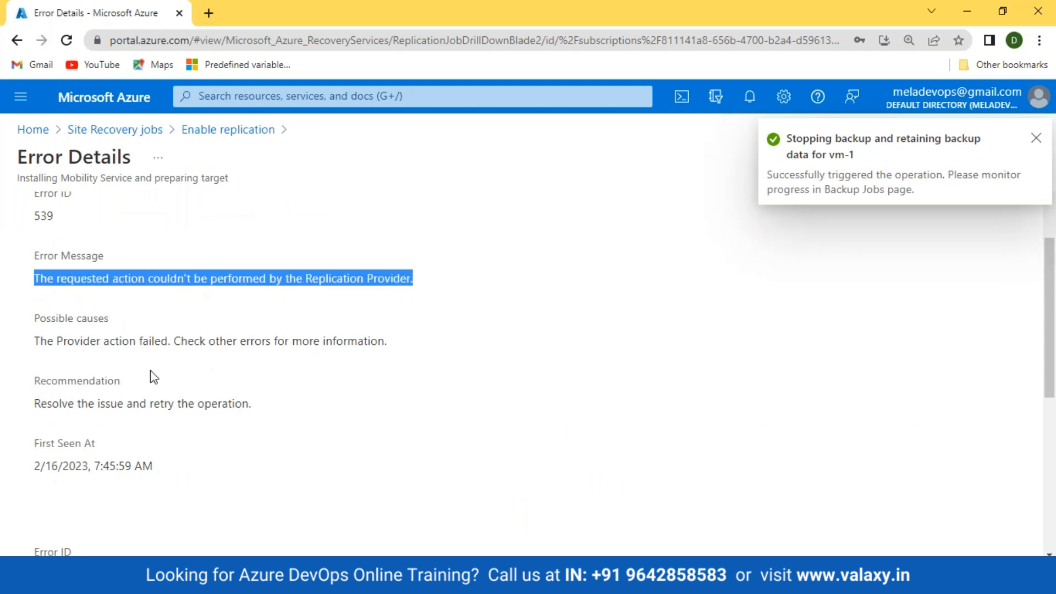
drag(33, 342, 181, 342)
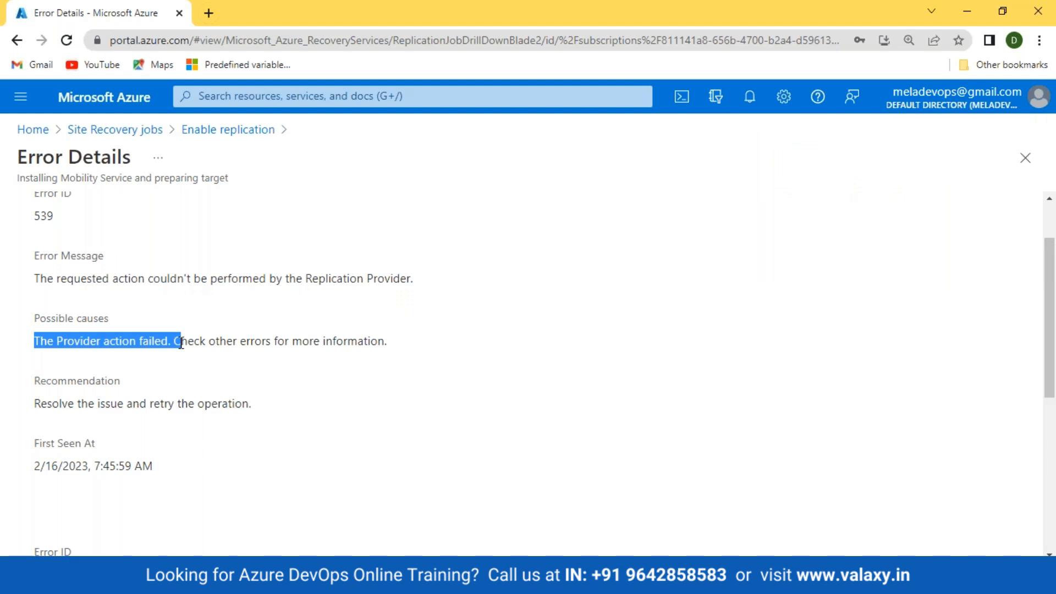
scroll(316, 381, down, 6)
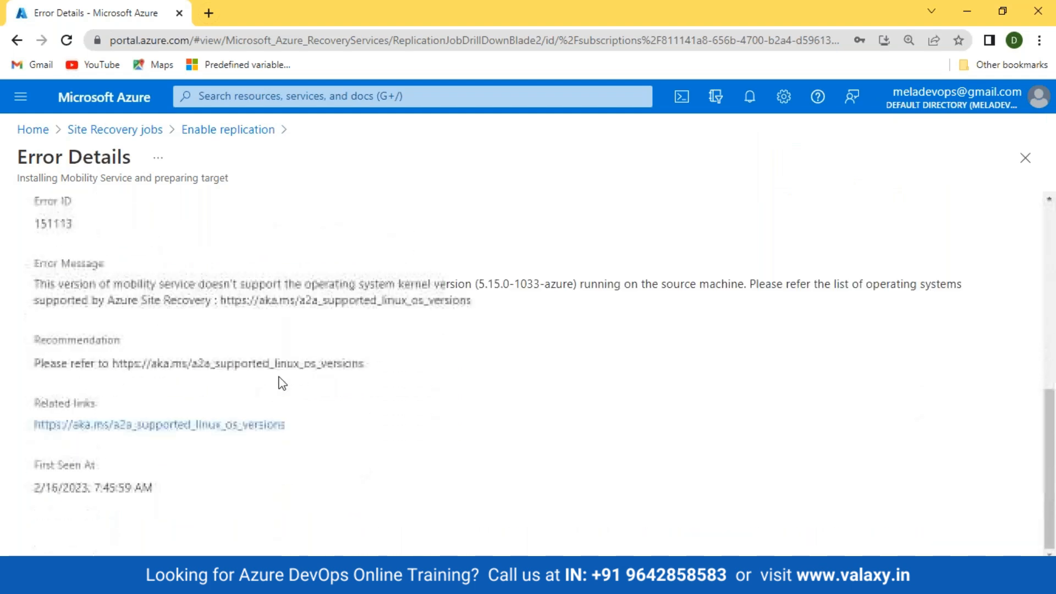
drag(37, 285, 164, 285)
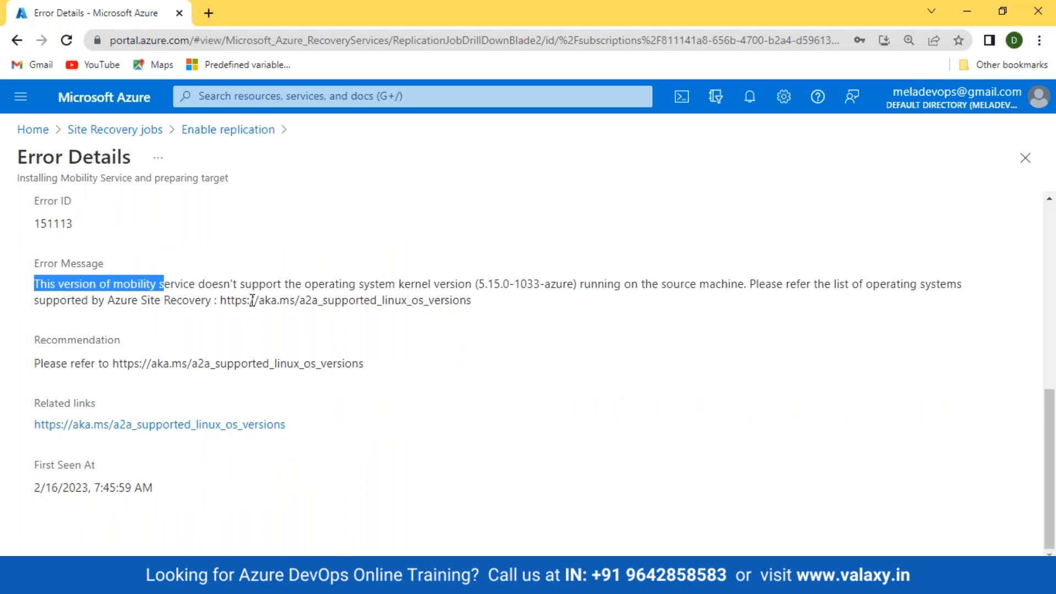
click(248, 275)
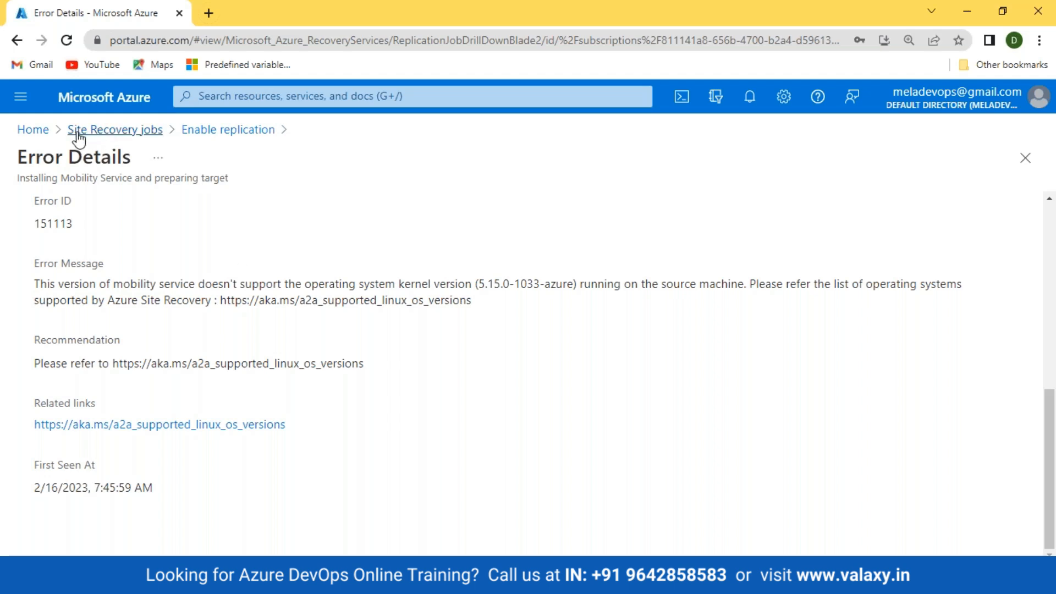
- Open vm-1 from the virtual machines list and check its operating system version
click(38, 132)
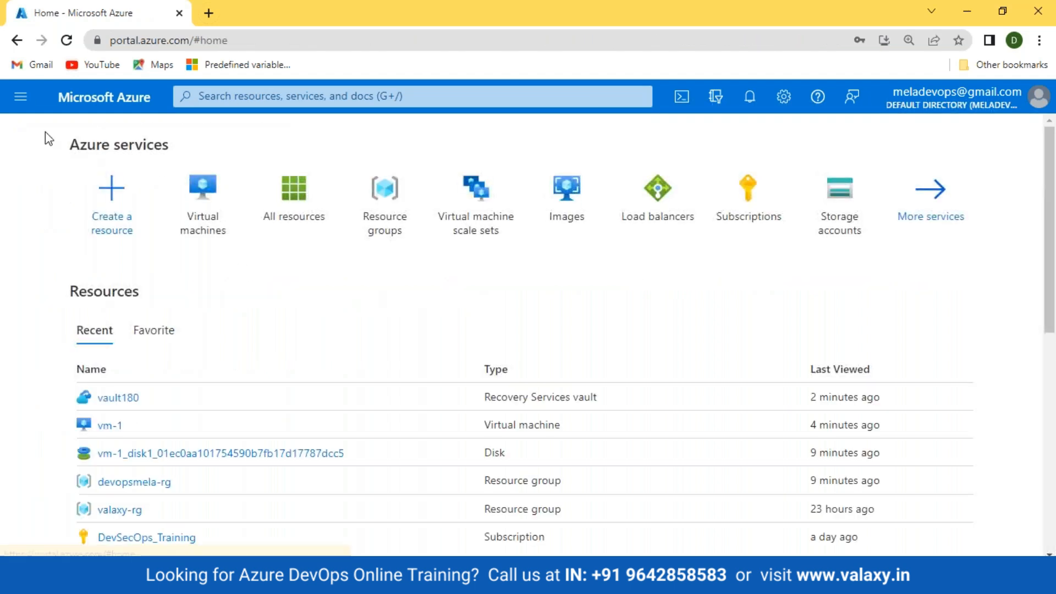
click(225, 229)
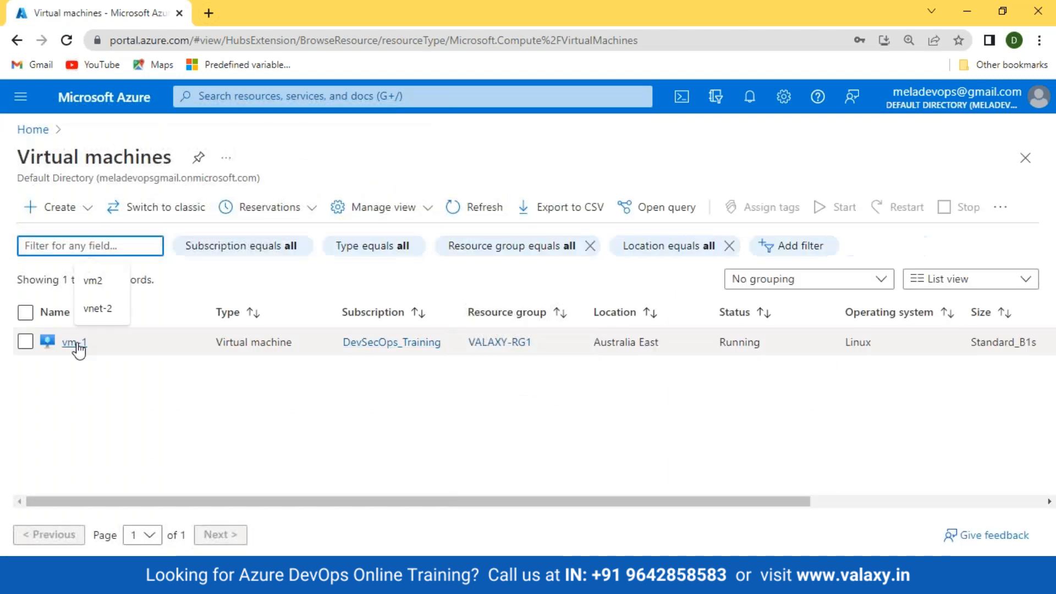
click(73, 343)
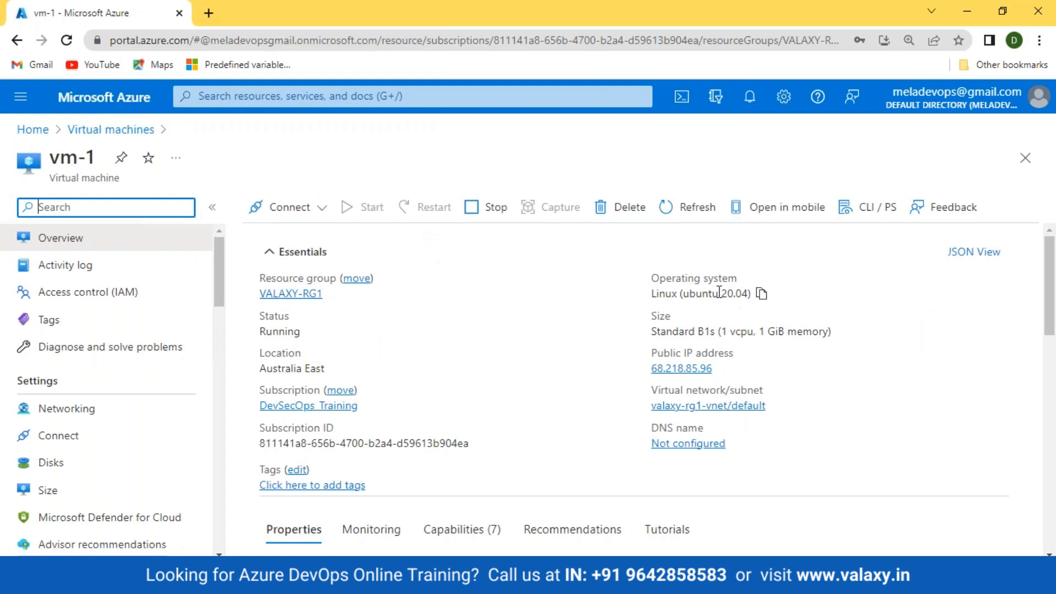
drag(720, 294, 752, 294)
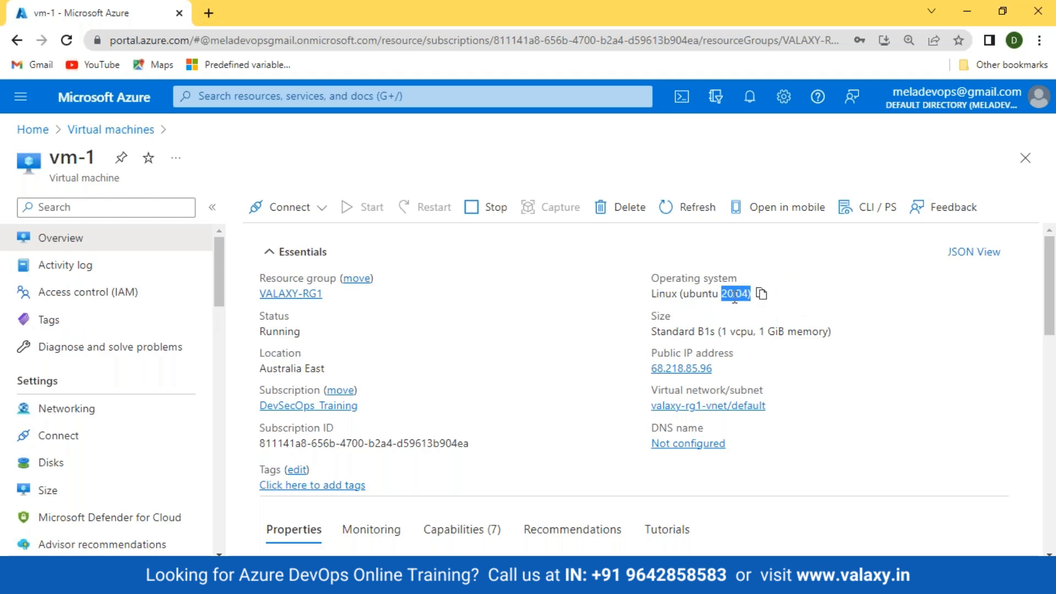
- Open vm-1's disaster recovery overview and read the replication error's message, possible causes and recommendation
scroll(101, 337, down, 4)
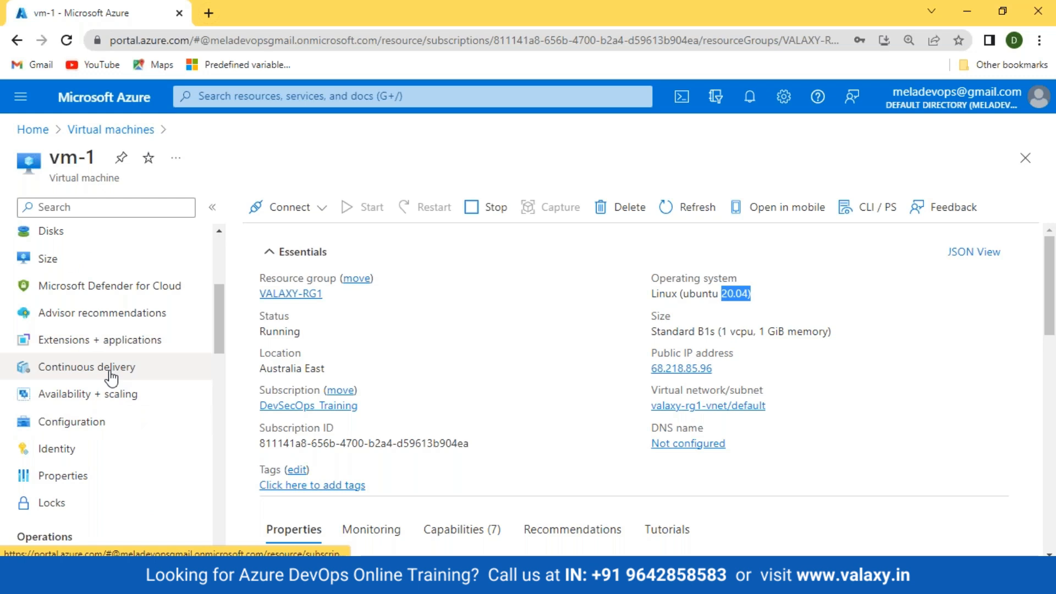
scroll(87, 405, down, 6)
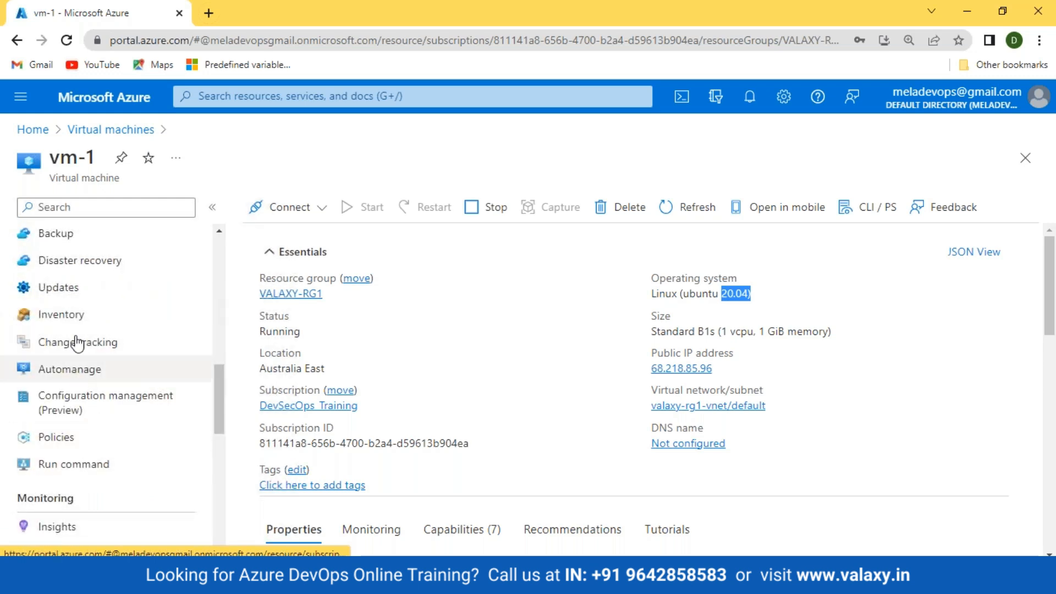
click(70, 263)
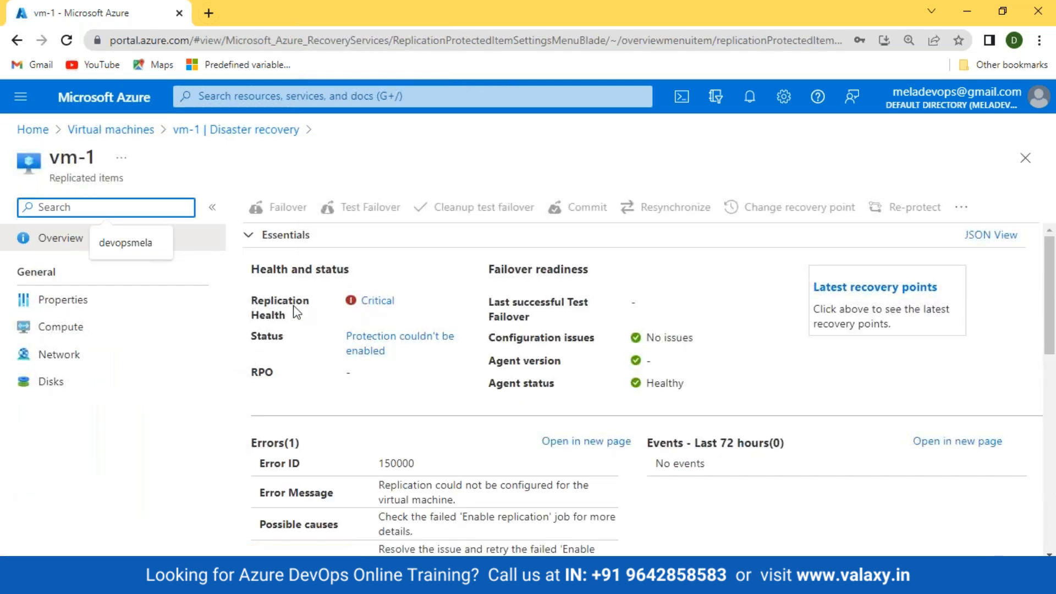
drag(273, 388, 280, 331)
scroll(300, 322, down, 1)
drag(379, 410, 613, 415)
drag(444, 439, 618, 456)
drag(385, 472, 541, 500)
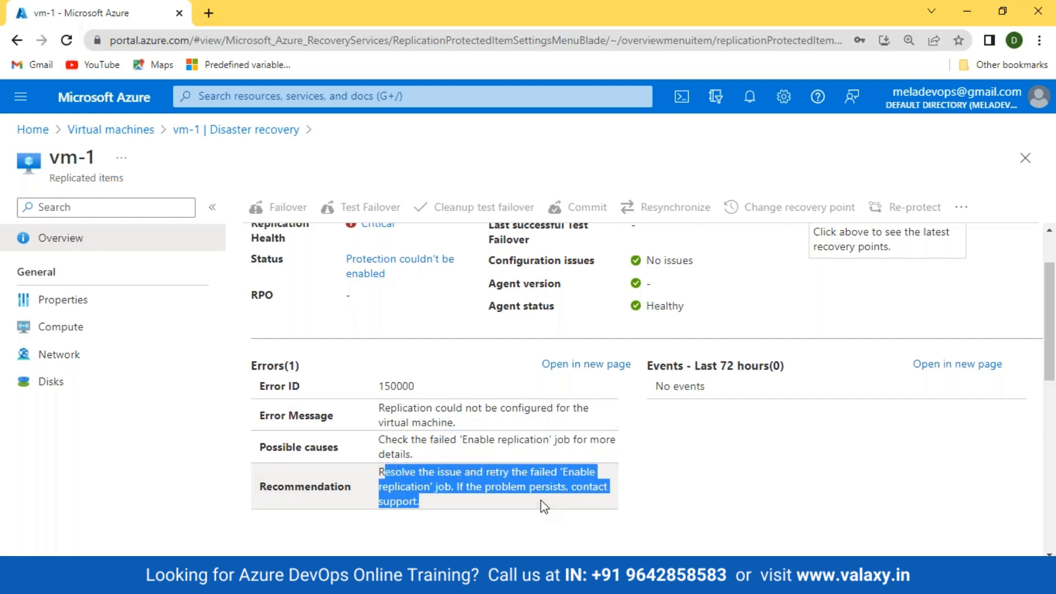
scroll(483, 462, up, 2)
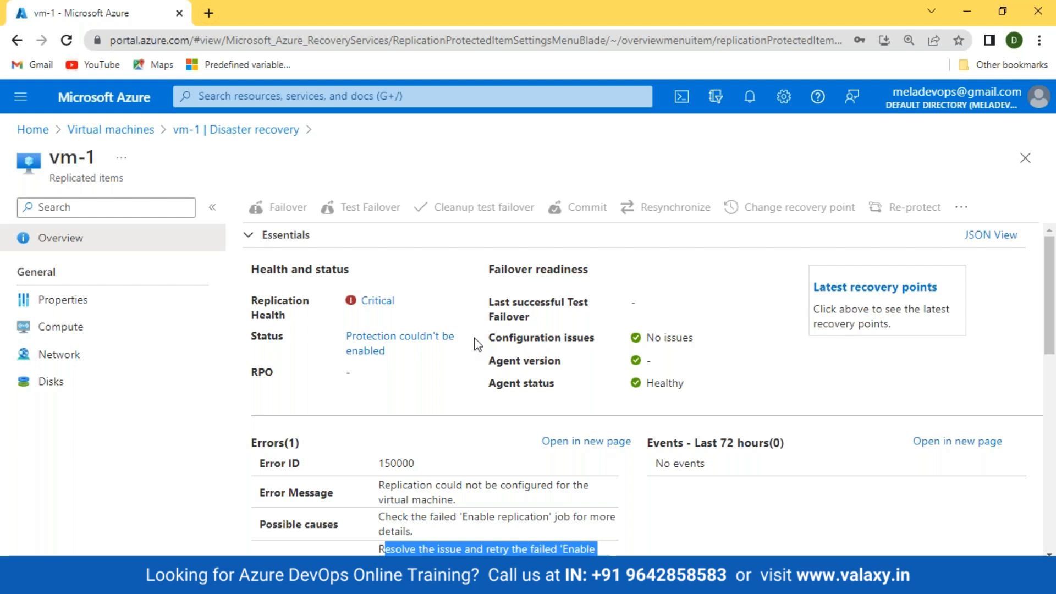
- View the replicated item's properties and its replication health error details, and return to the vm-1 virtual machine page
click(67, 307)
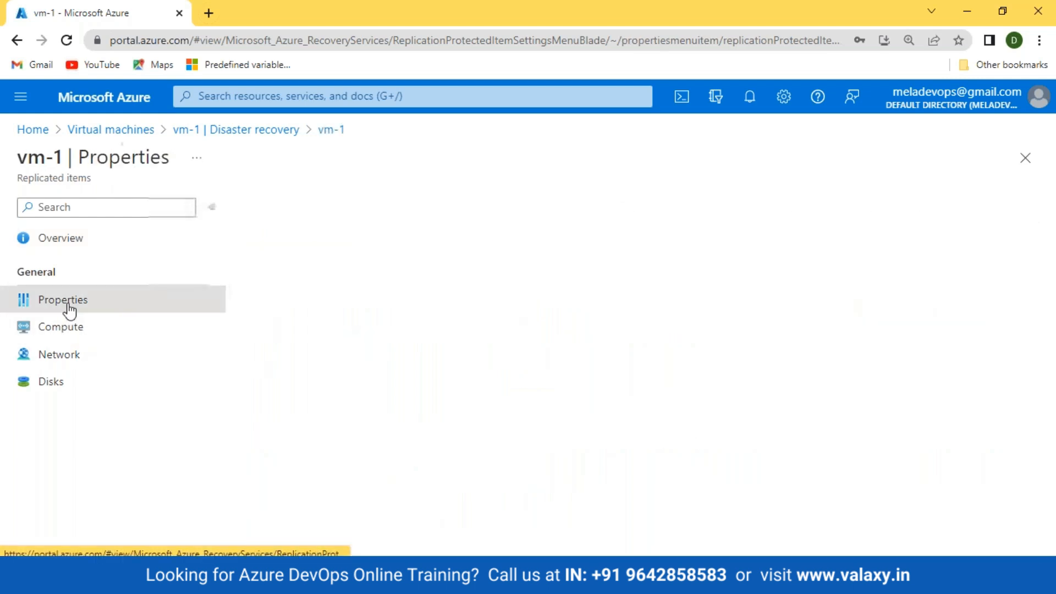
click(51, 241)
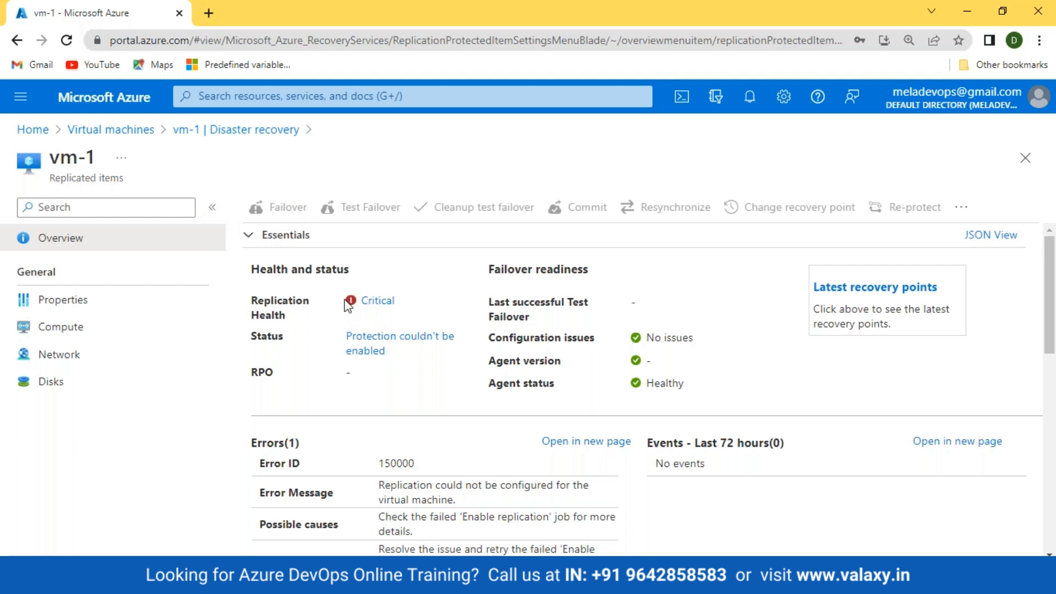
click(368, 300)
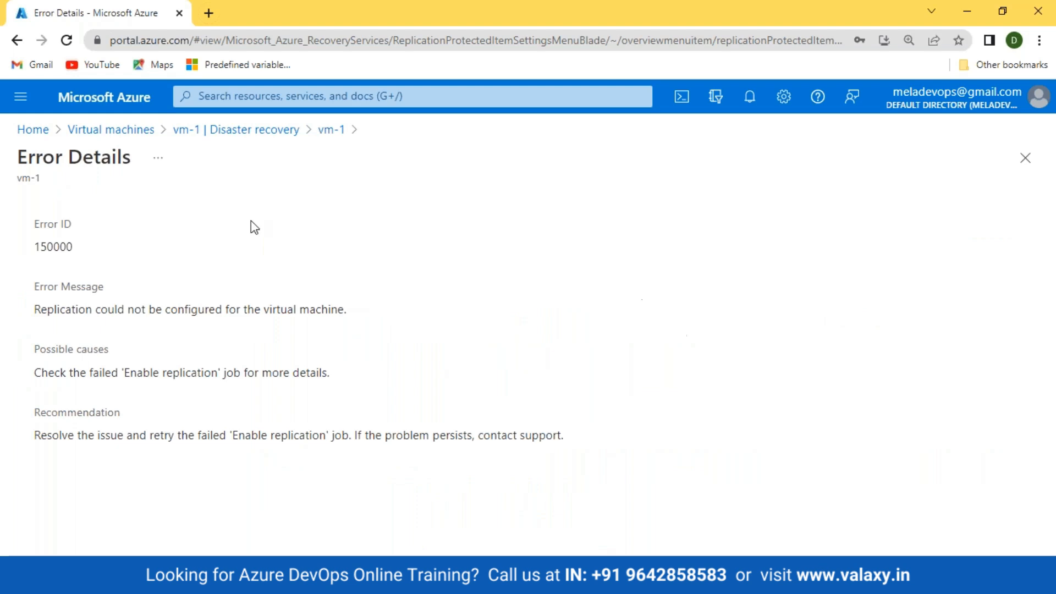
click(257, 130)
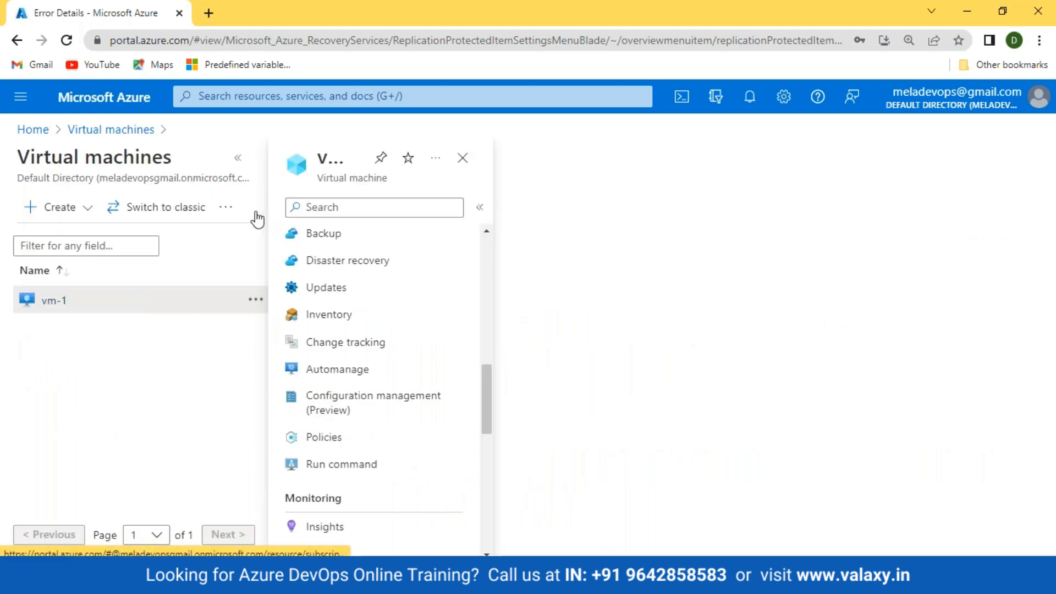
- Reopen the Enable replication job from the notifications and view the mobility service kernel version error of its Installing Mobility Service stage
click(750, 97)
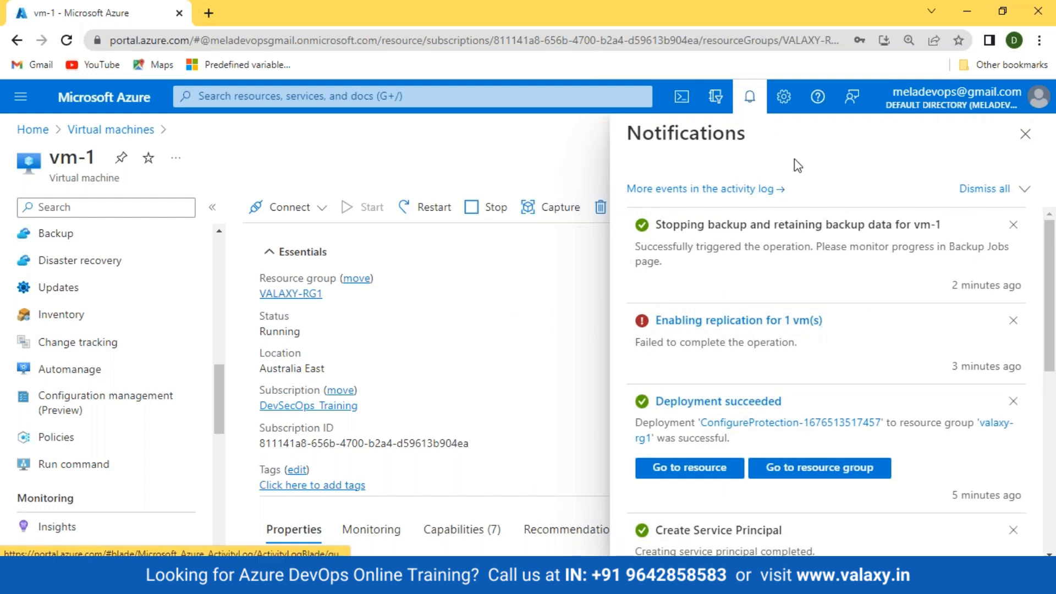
click(740, 322)
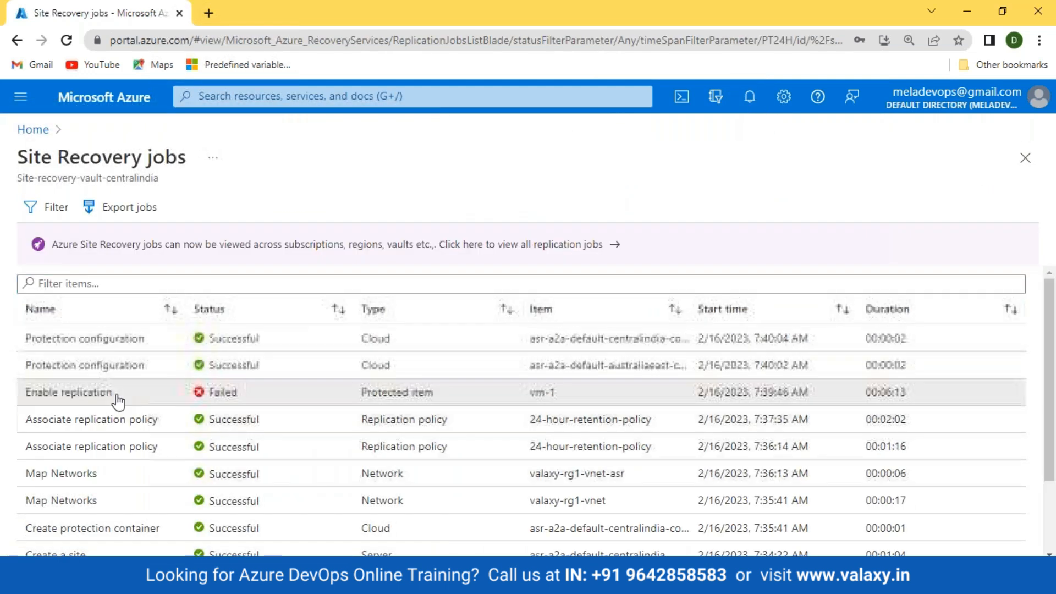
click(113, 393)
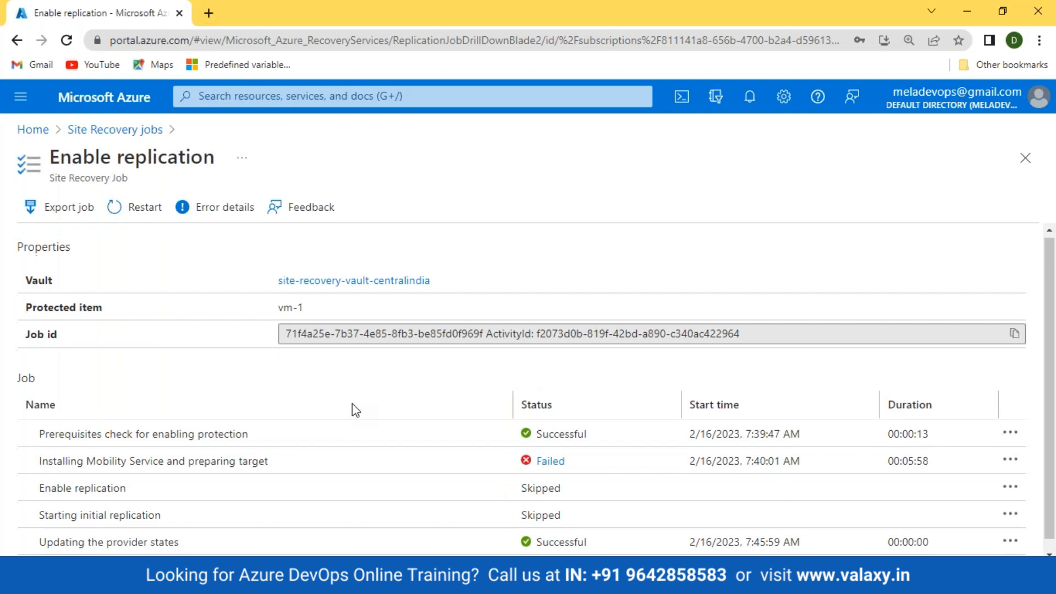
click(545, 447)
scroll(655, 455, down, 10)
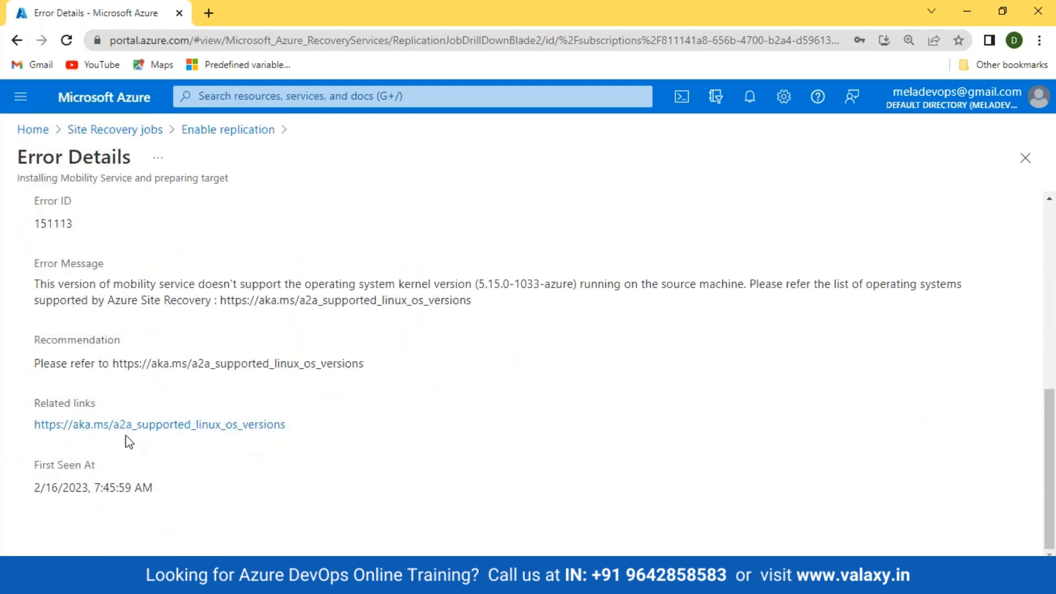
- Open the error's related link on supported Linux OS versions and check the support entries for Ubuntu 14.04 and 20.04
click(137, 426)
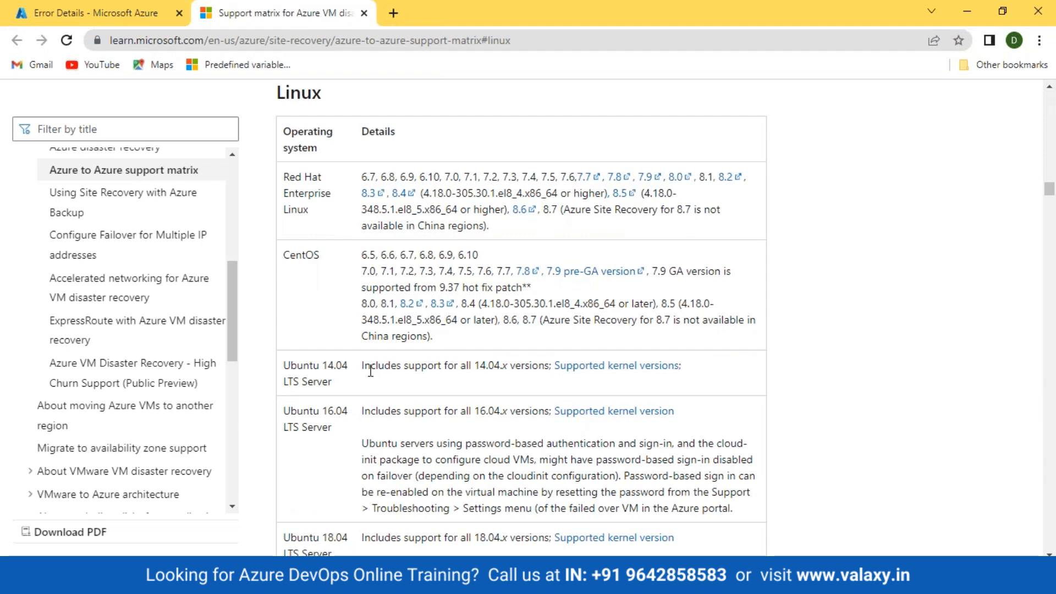
drag(362, 372, 513, 385)
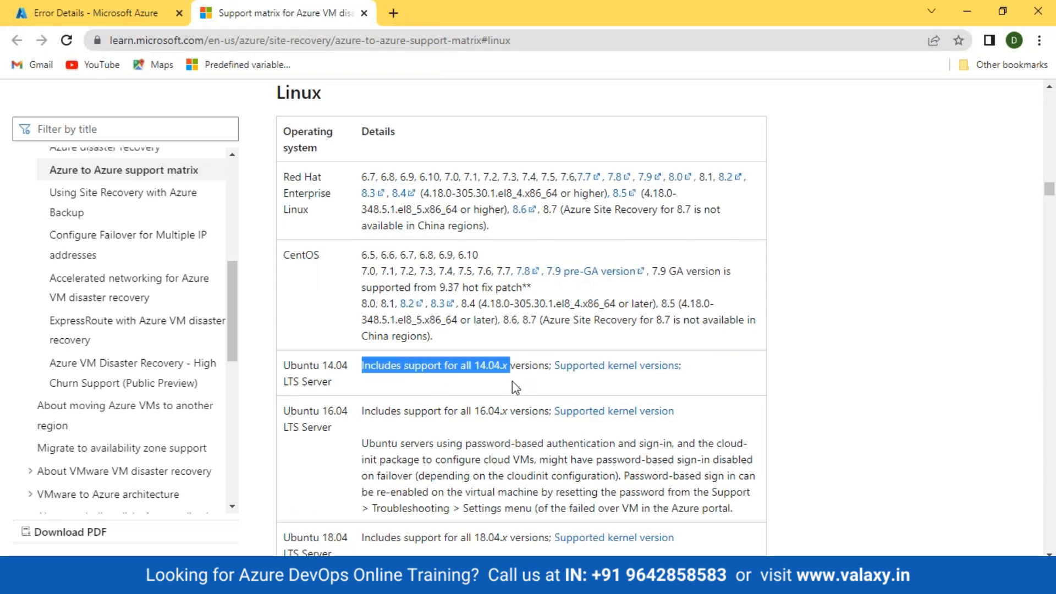
scroll(385, 374, down, 5)
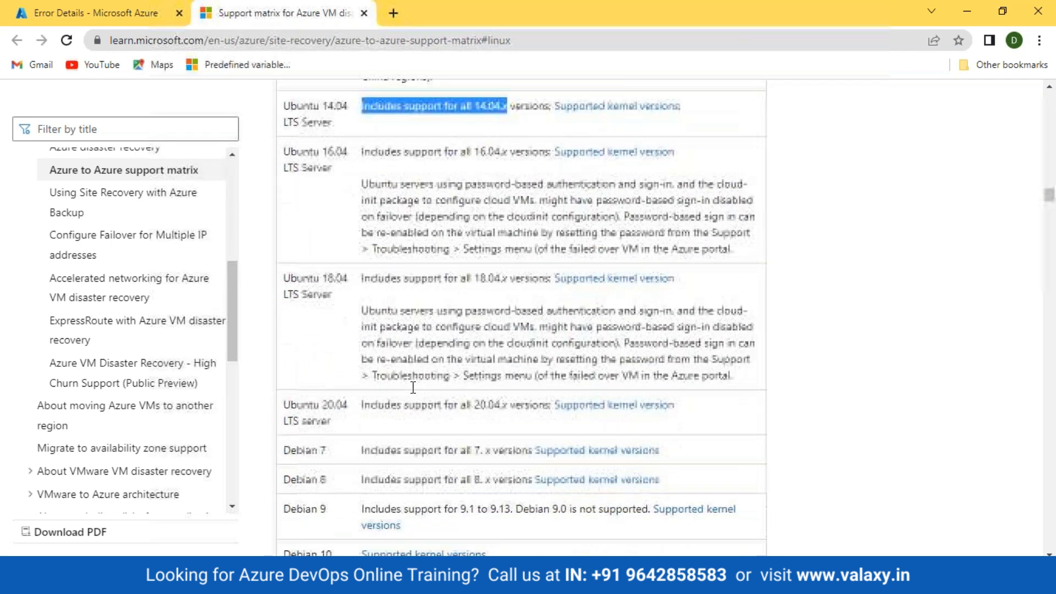
drag(366, 361, 403, 355)
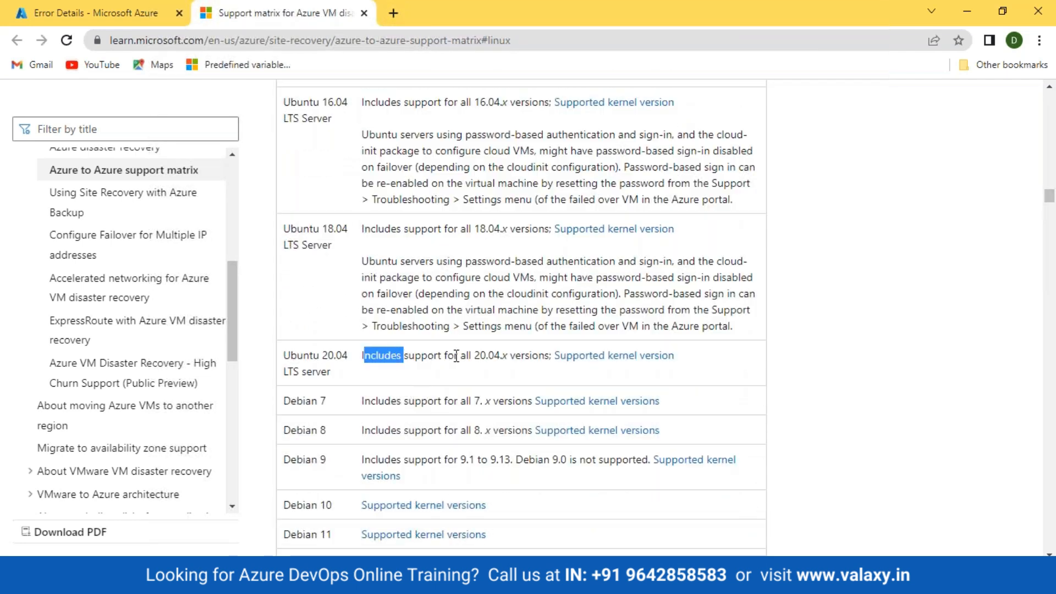
- Open the supported kernel versions for Ubuntu 20.04 and examine the kernels listed for mobility service version 9.51
click(628, 356)
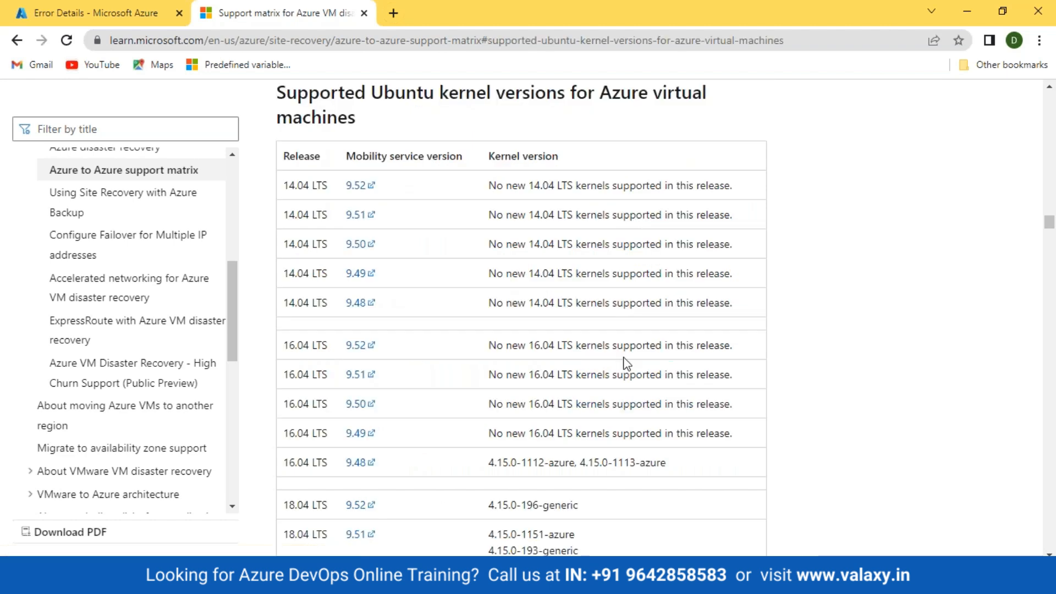
scroll(627, 361, down, 8)
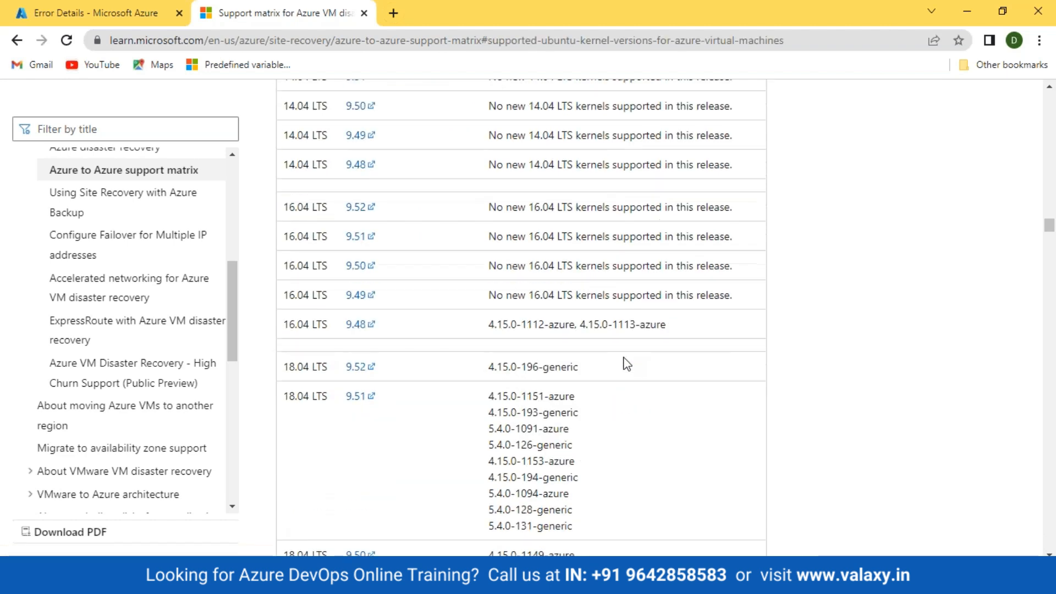
scroll(627, 358, down, 10)
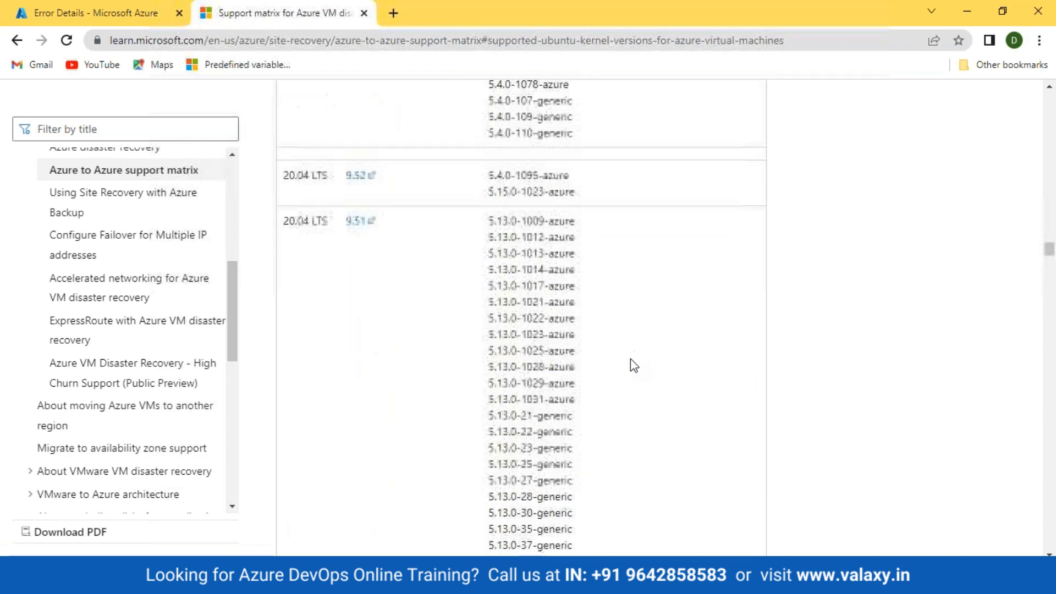
drag(486, 298, 605, 525)
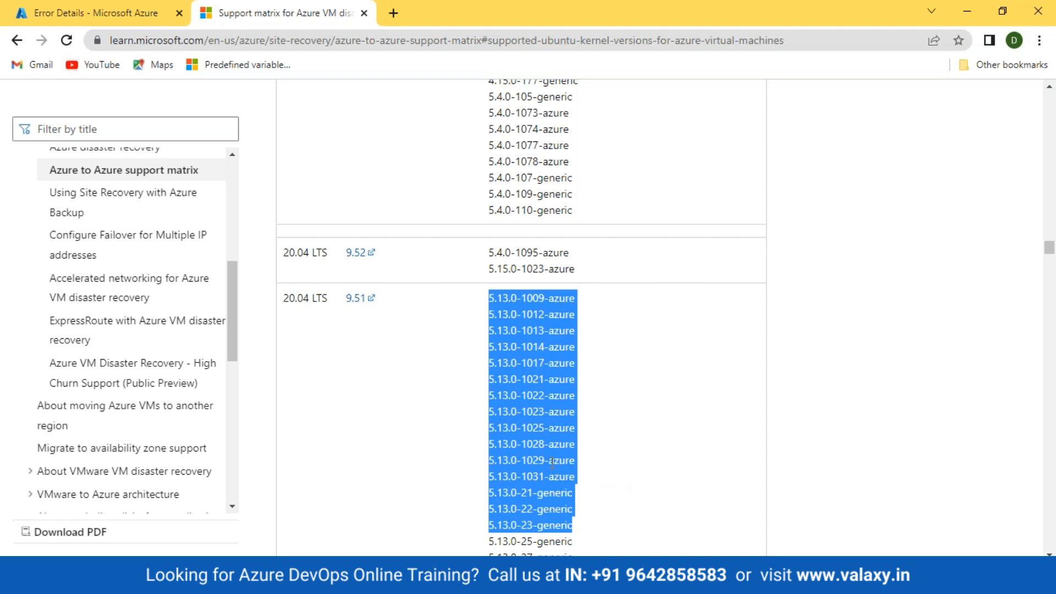
- Copy the kernel version 5.15.0-1033-azu from the job's error message and search the Azure to Azure support matrix page for it
click(104, 18)
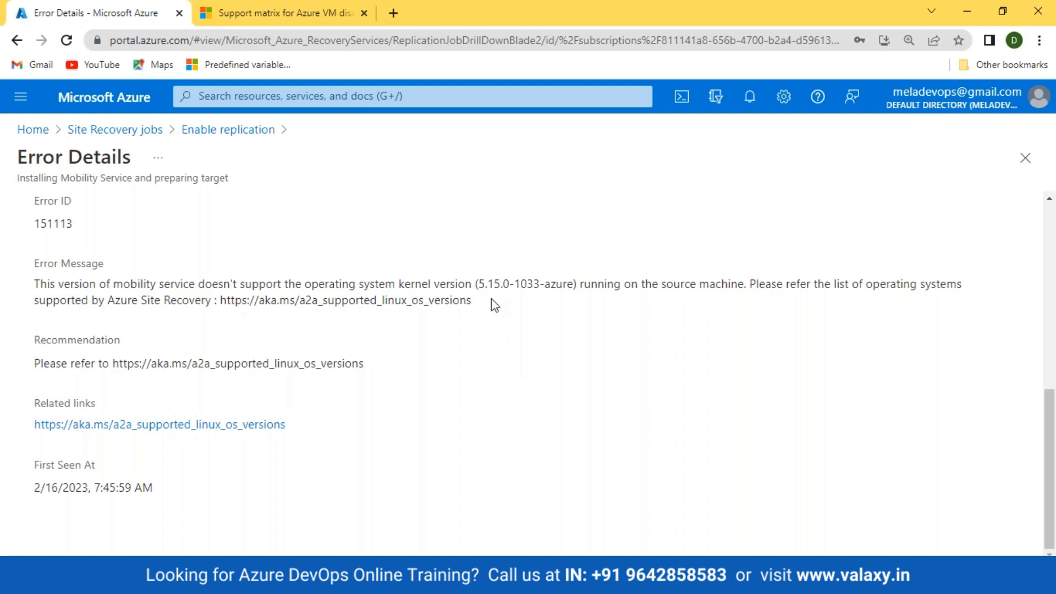
drag(78, 286, 233, 285)
drag(478, 285, 562, 278)
key(ctrl+c)
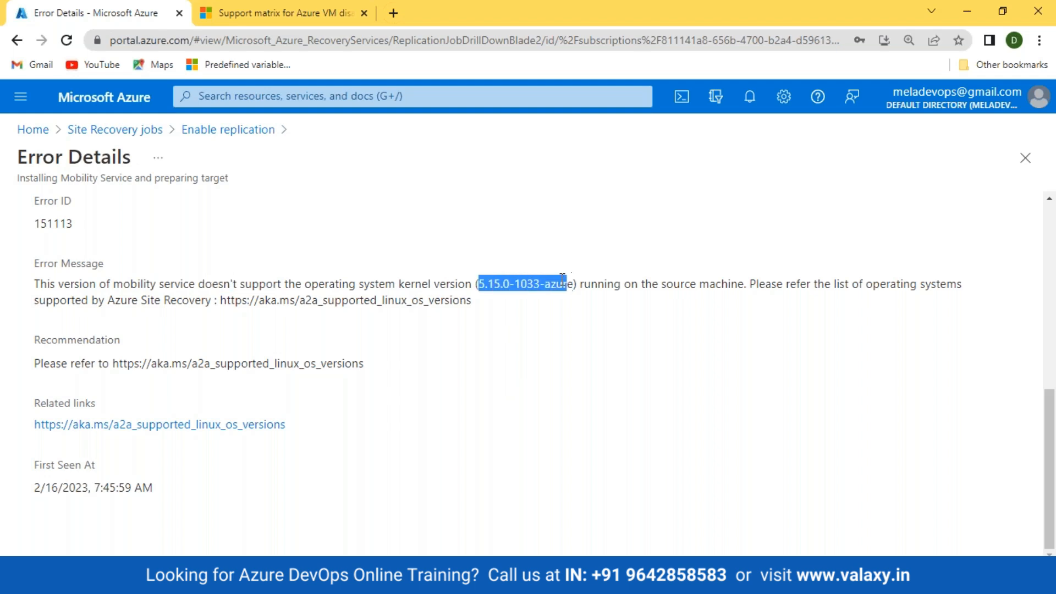
click(247, 22)
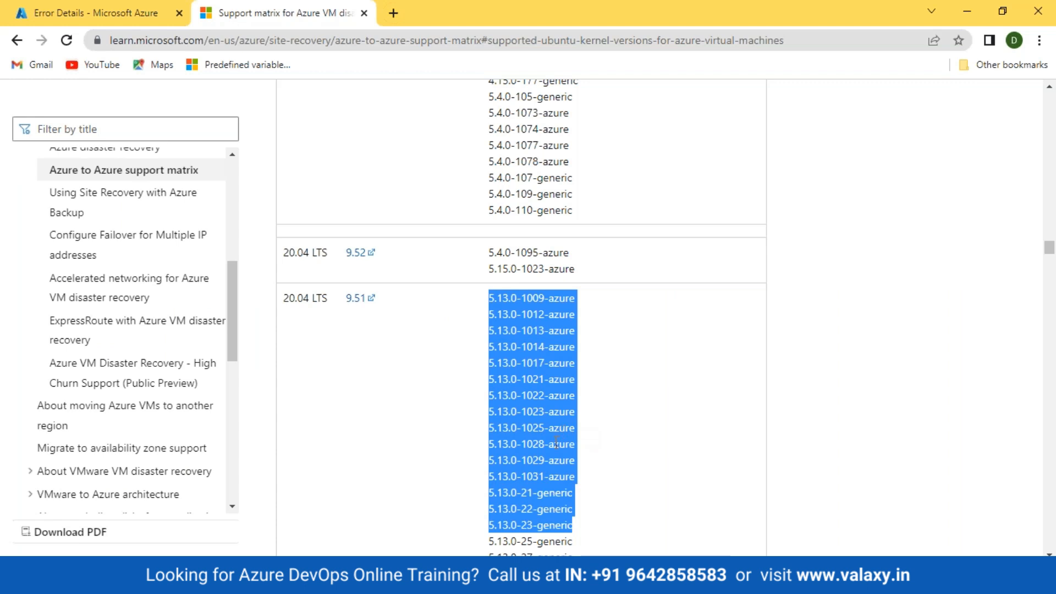
key(ctrl+f)
key(ctrl+v)
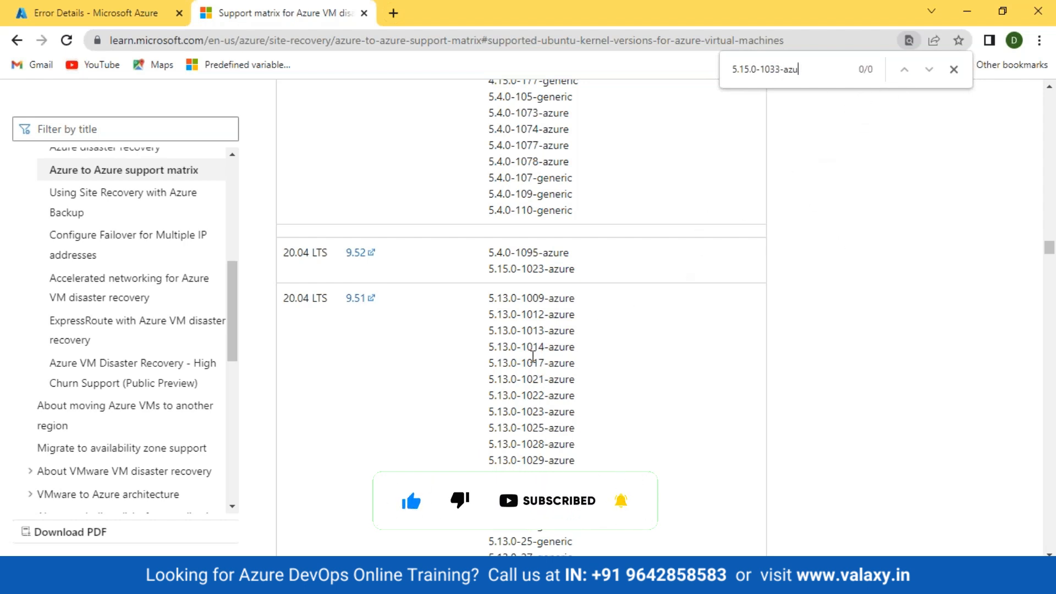
click(955, 70)
- Examine the 5.13.0 azure kernels and the entries below them listed for Ubuntu 20.04 with mobility service version 9.51
drag(486, 299, 576, 444)
drag(600, 480, 599, 477)
scroll(599, 477, down, 5)
scroll(606, 480, up, 2)
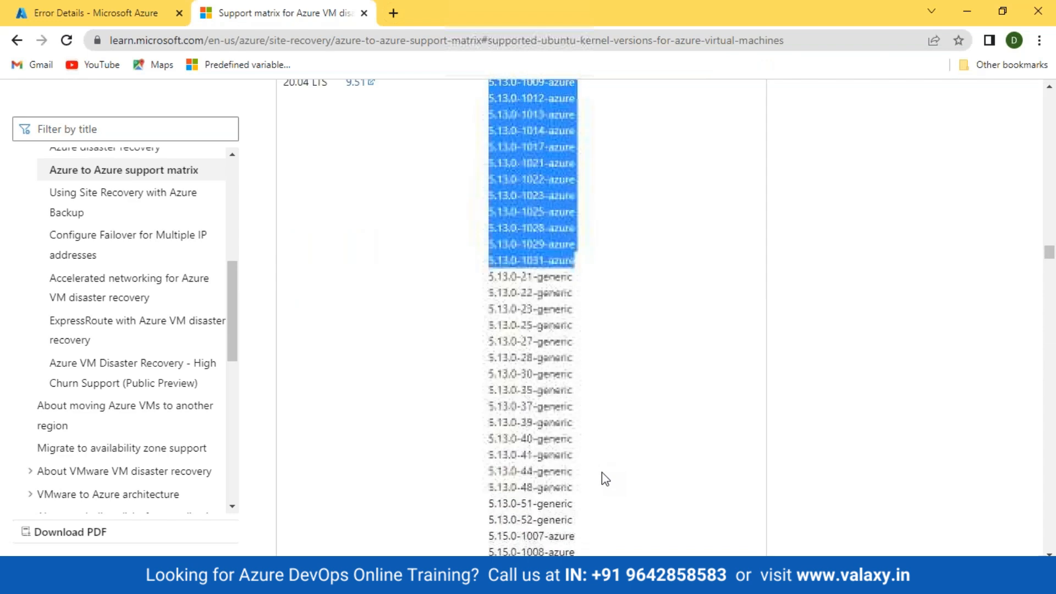
scroll(601, 473, up, 5)
- Return from the error details to the Site Recovery jobs list and check the portal notifications
click(58, 17)
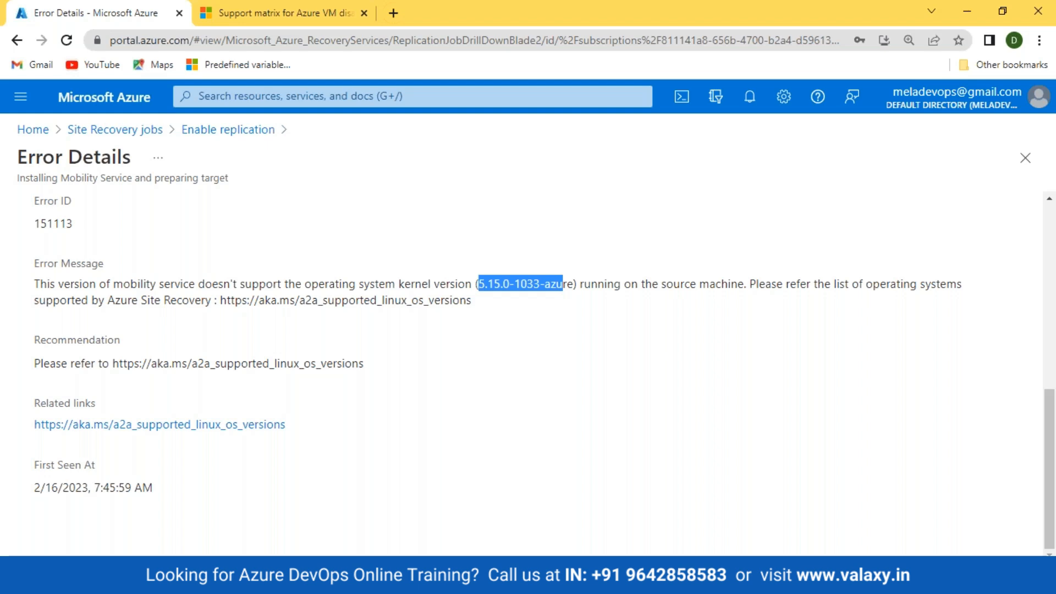
click(125, 135)
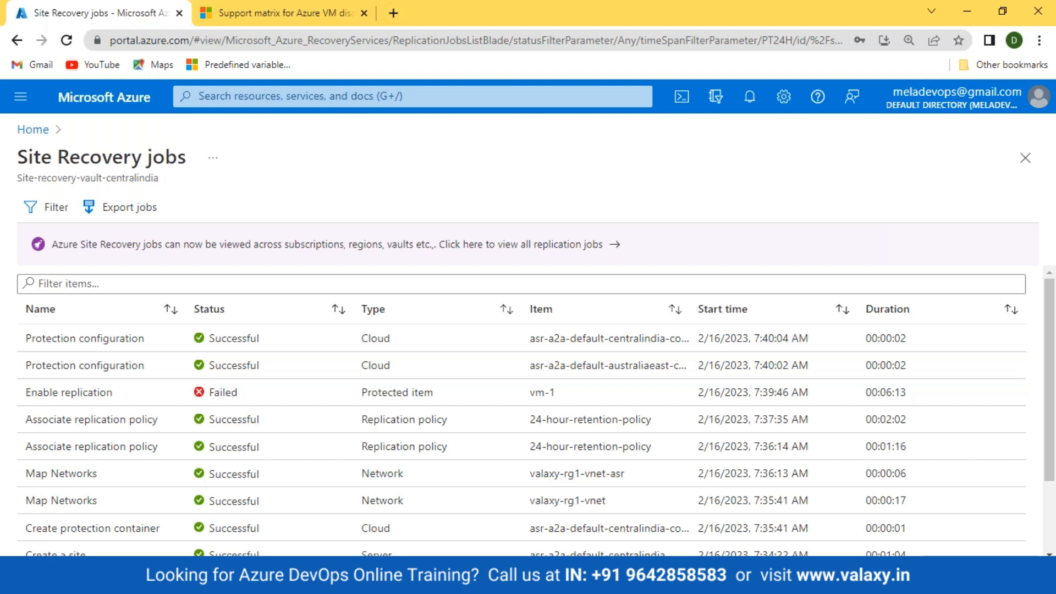
click(750, 98)
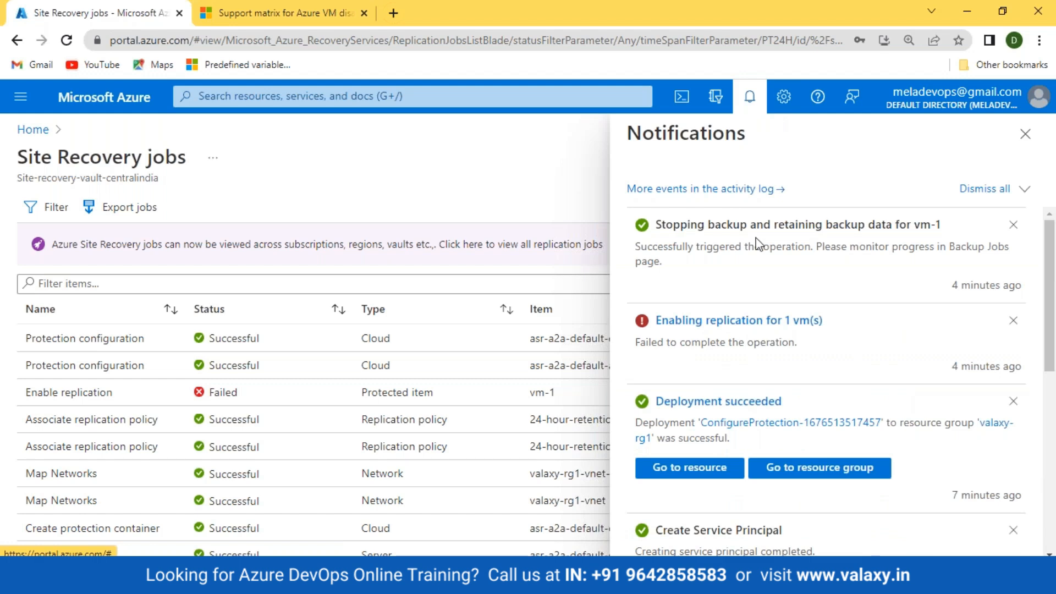
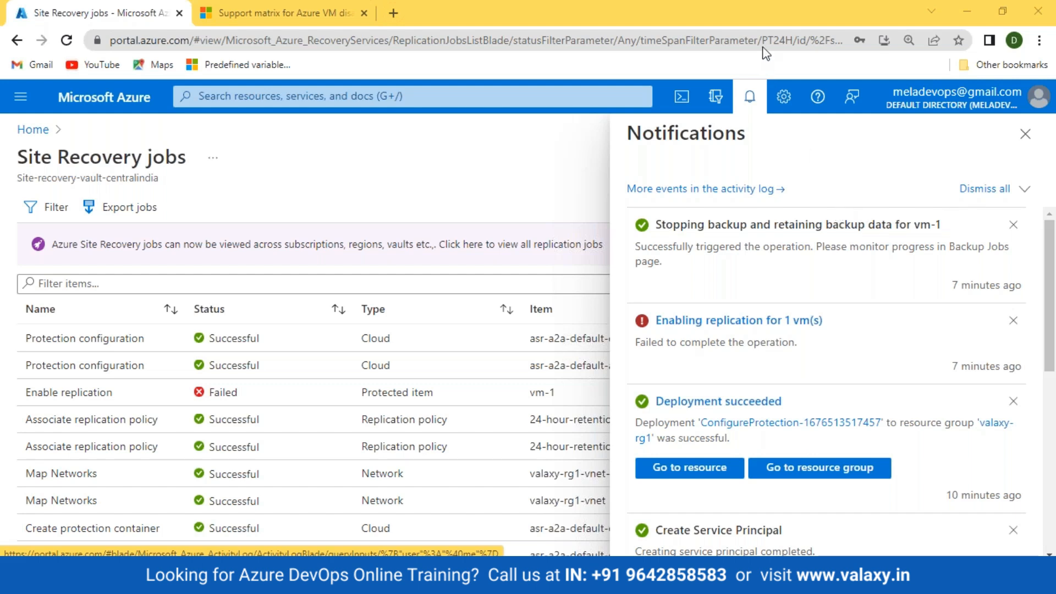
click(1025, 134)
- Open vm-1 from the virtual machines list and view its disaster recovery overview
click(30, 131)
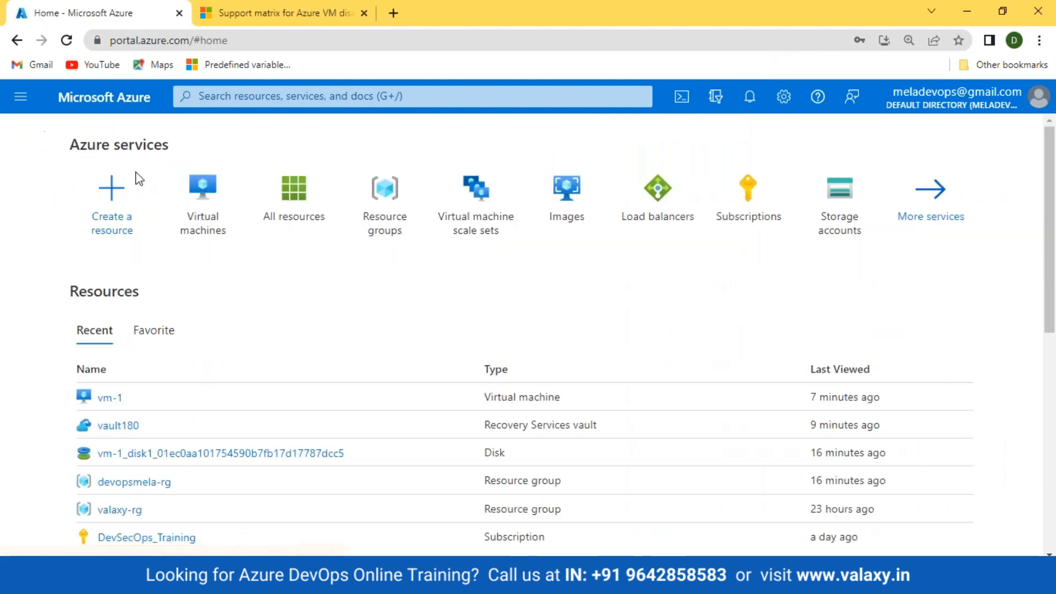
click(202, 235)
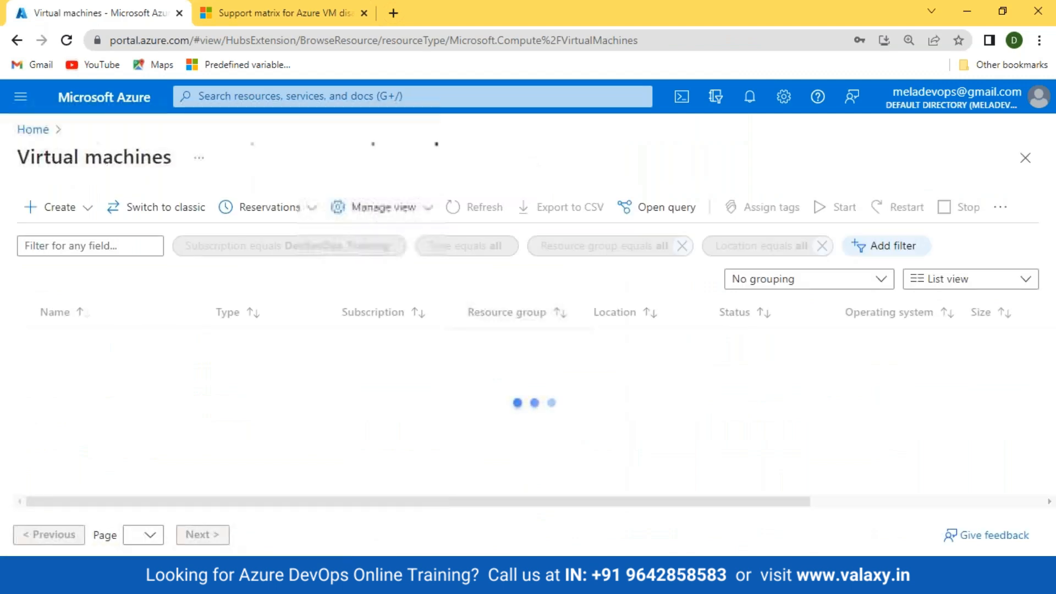
click(75, 344)
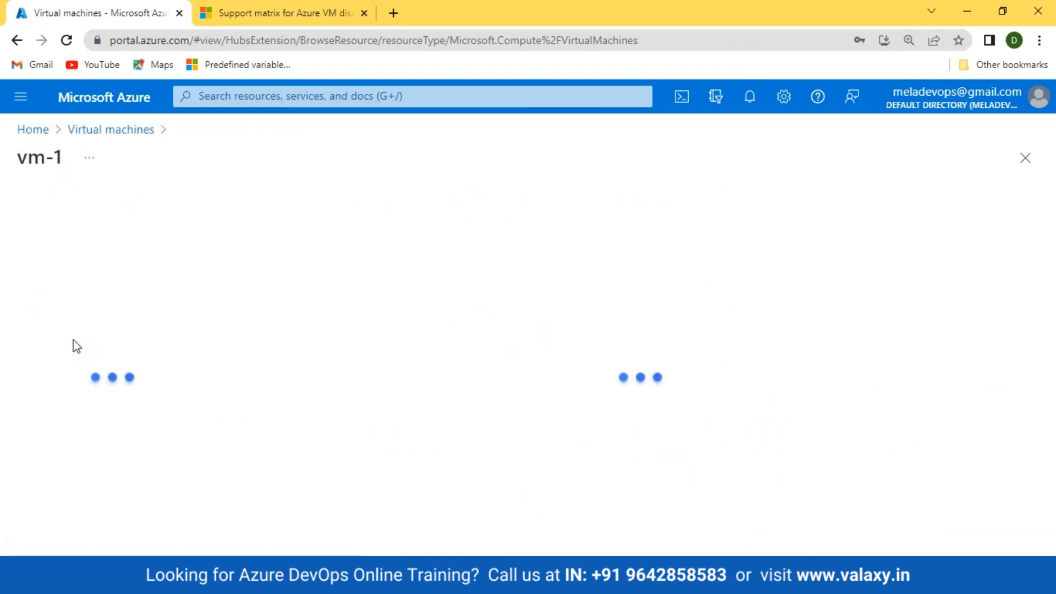
scroll(56, 415, down, 7)
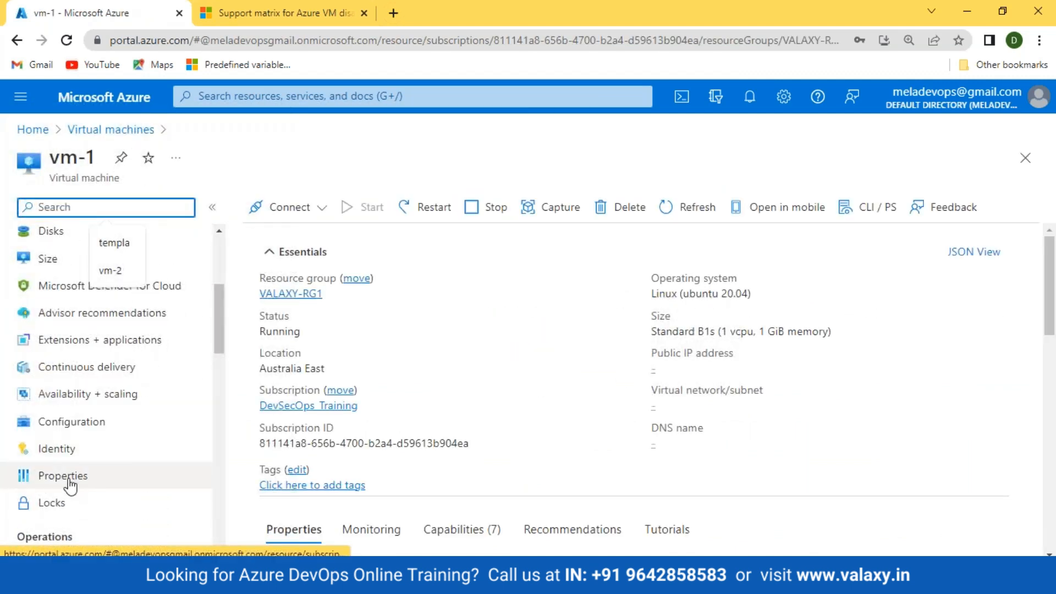
scroll(66, 474, down, 4)
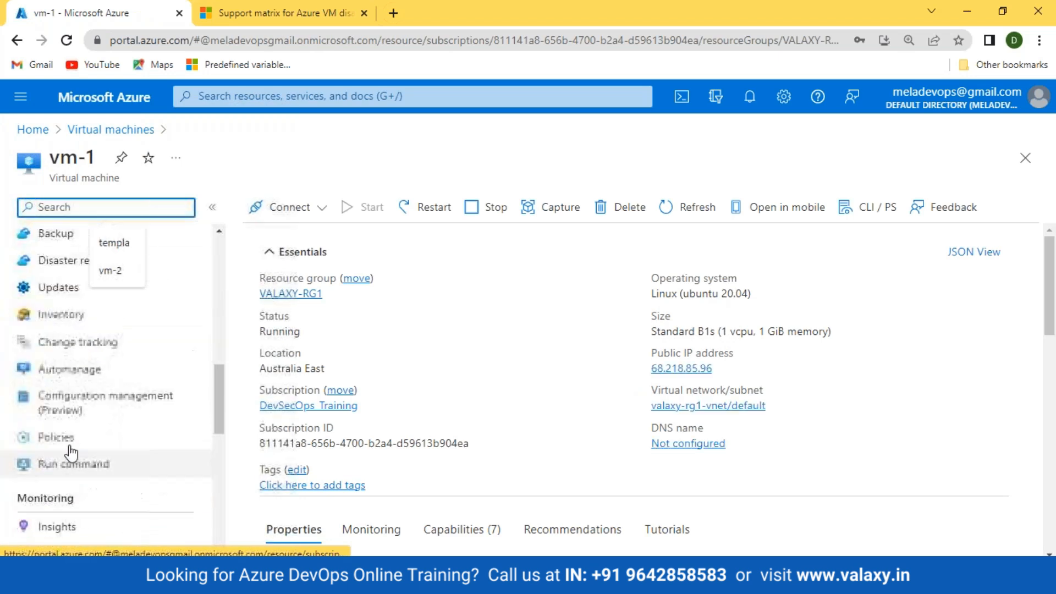
click(64, 269)
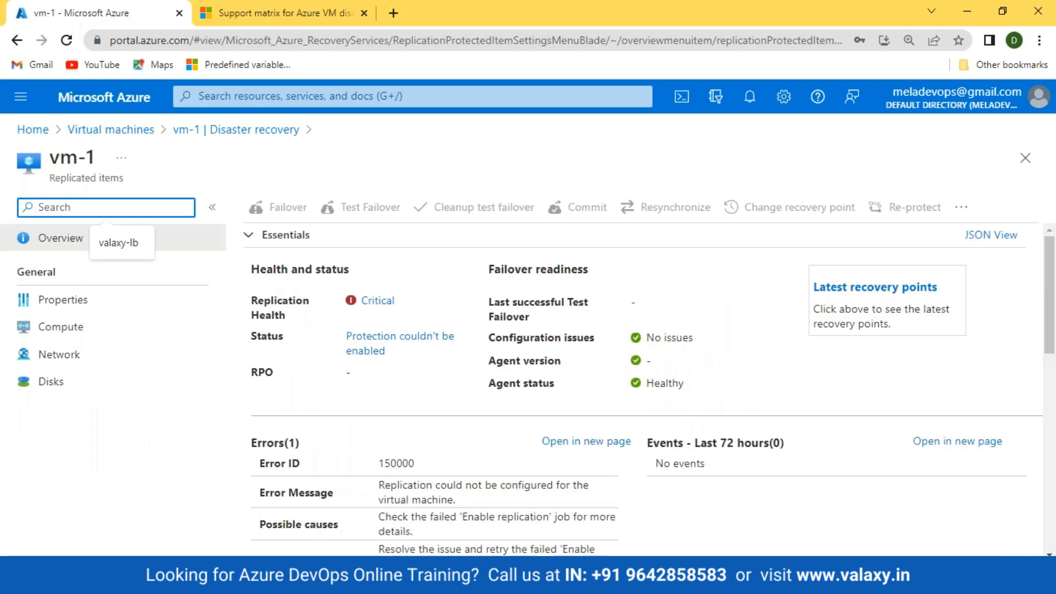
click(262, 219)
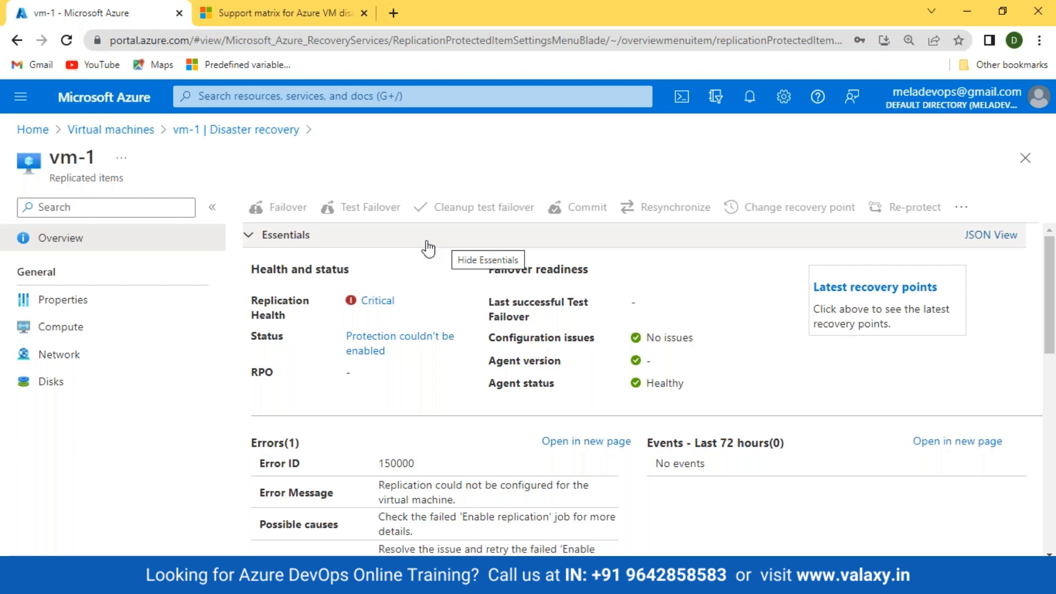
- Reopen vm-1 from the virtual machines list and open the DNS name configuration of its public IP address
click(113, 131)
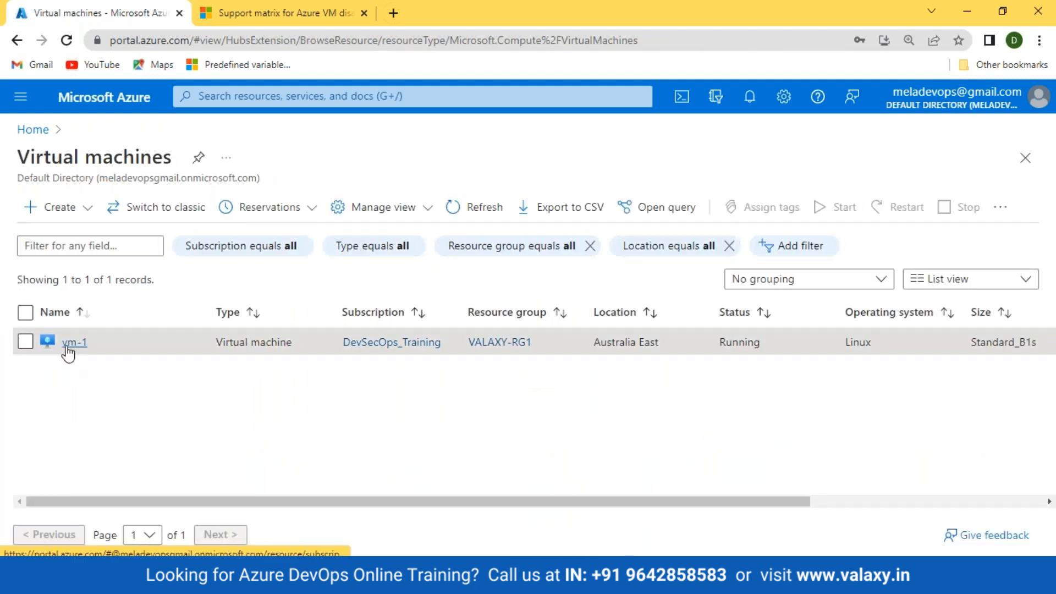
click(68, 347)
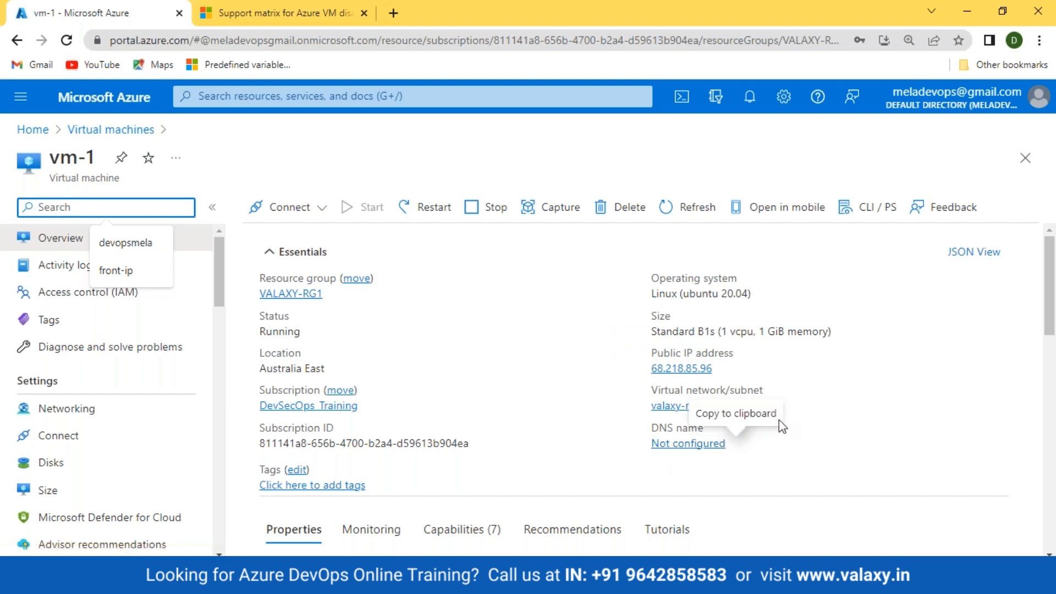
click(701, 444)
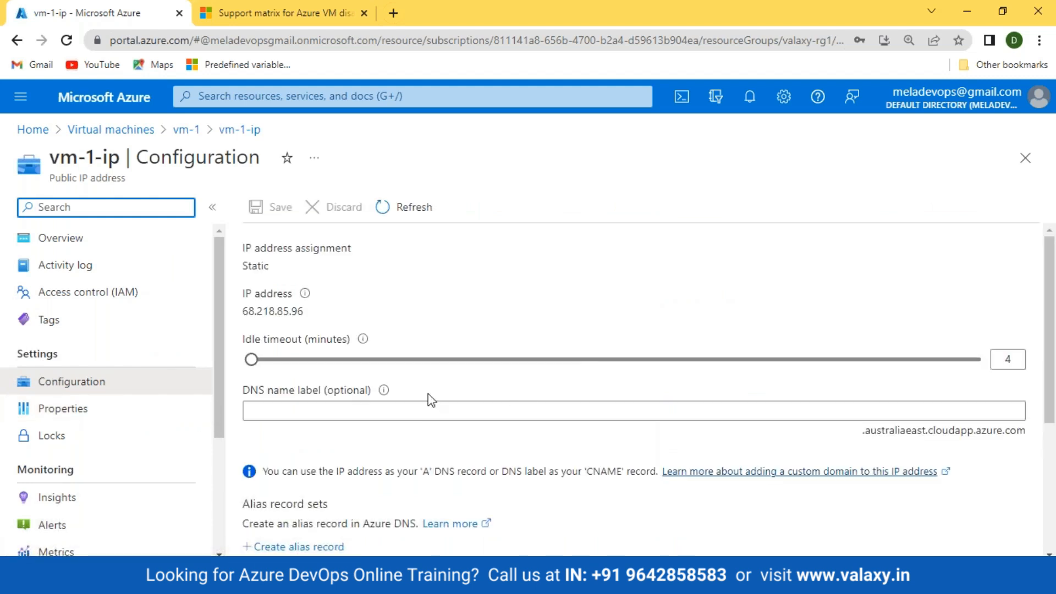
- Try abc and abc123 as the DNS name label of vm-1-ip, discard the entry and return to the public IP's overview
scroll(429, 394, down, 2)
click(328, 332)
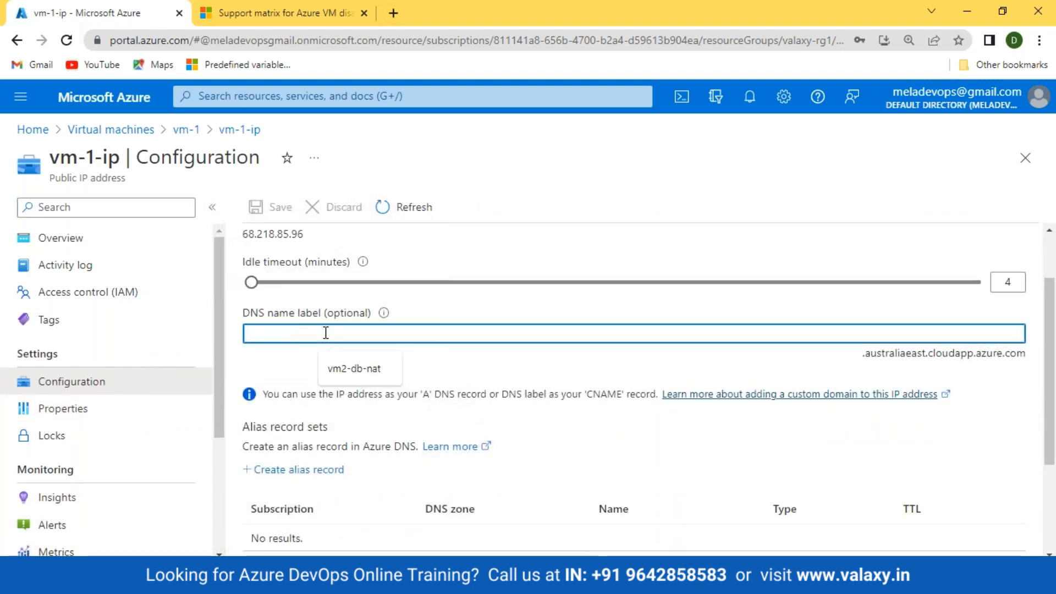
text(abc)
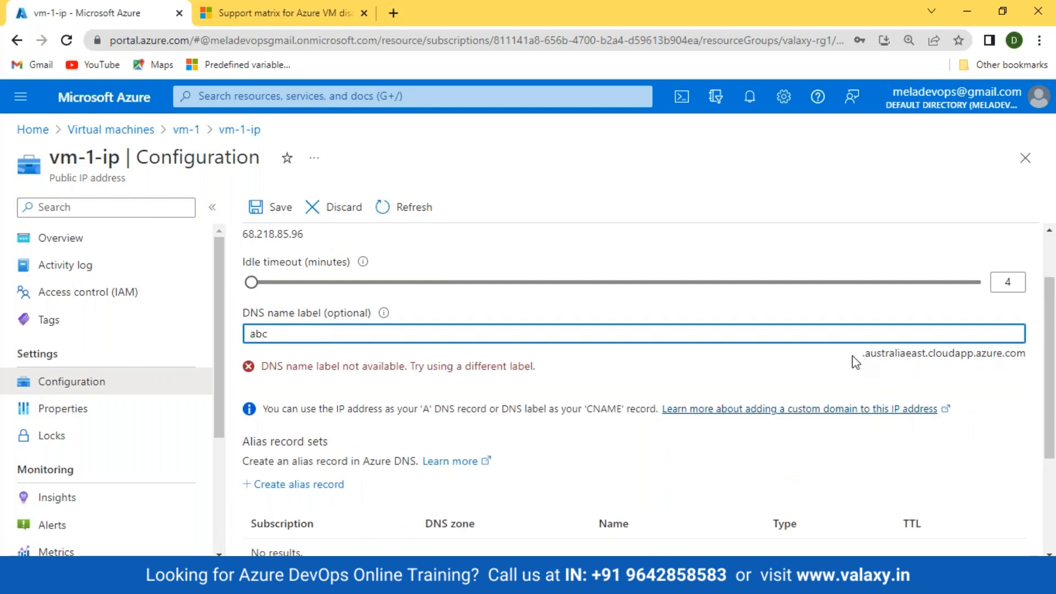
text(123)
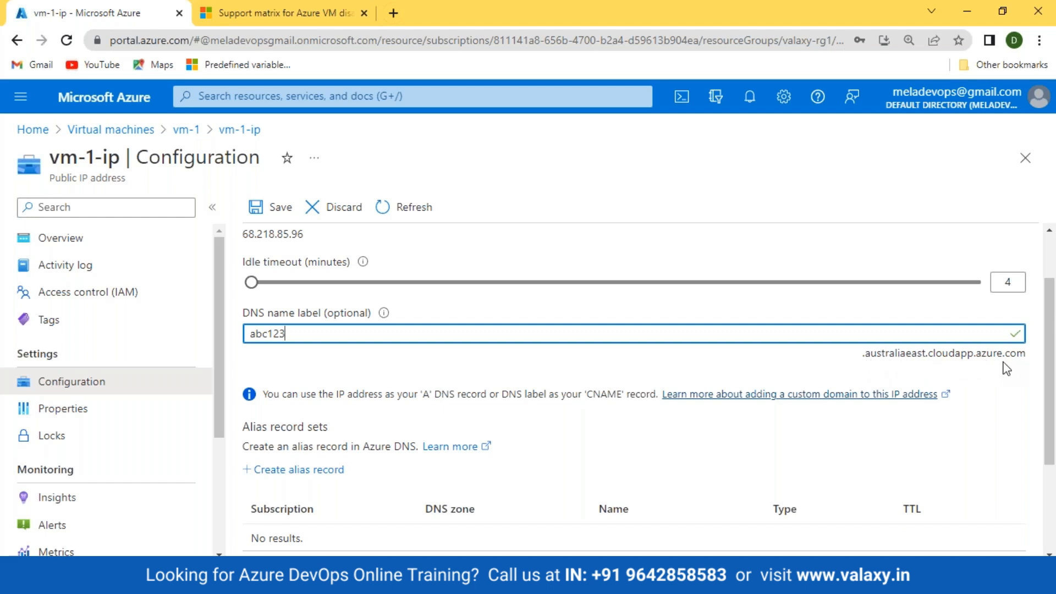
mouse_move(1030, 355)
mouse_down()
mouse_move(904, 357)
mouse_move(1025, 358)
mouse_up()
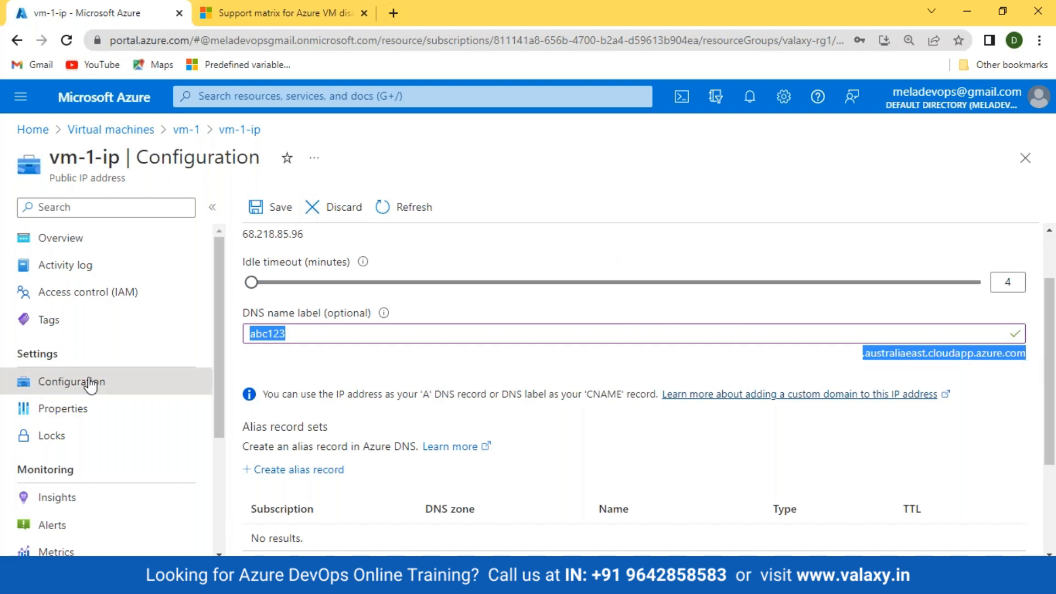
click(345, 209)
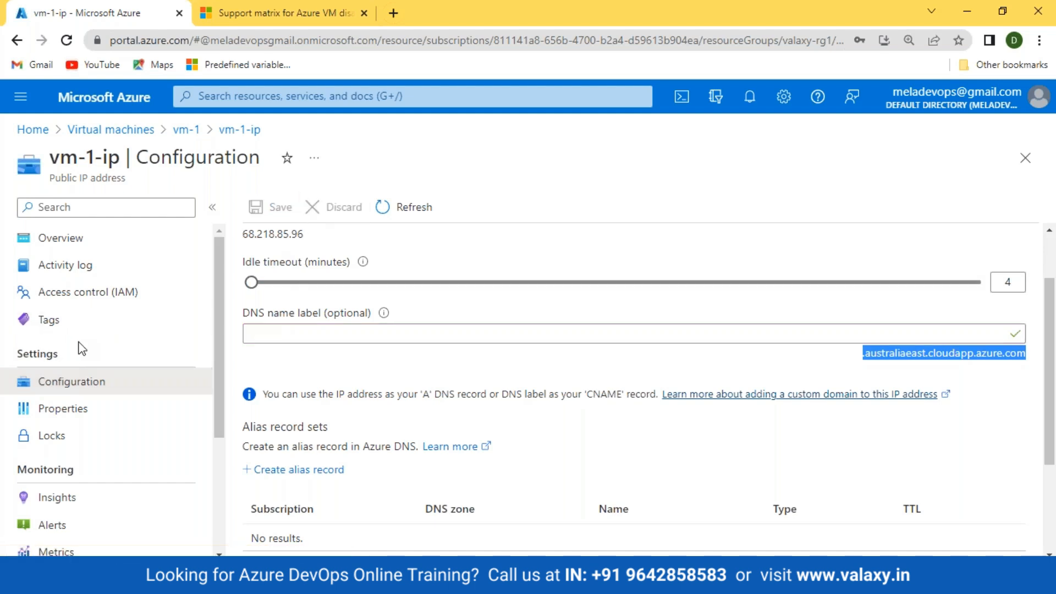
click(64, 247)
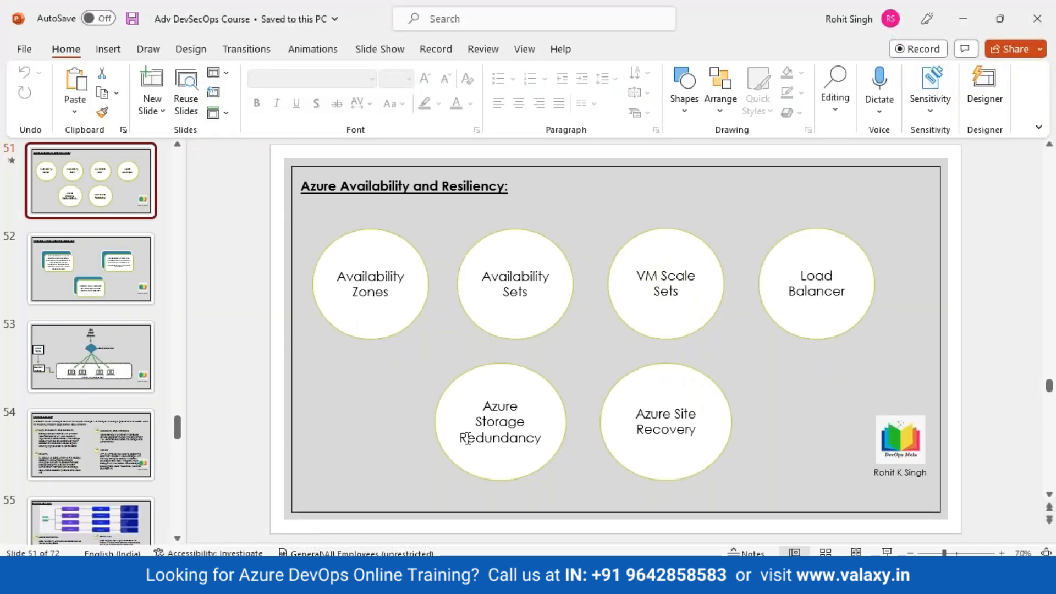
- Switch to the PowerPoint deck and view the Storage Account, Storage Replication and Storage Services slides
click(84, 446)
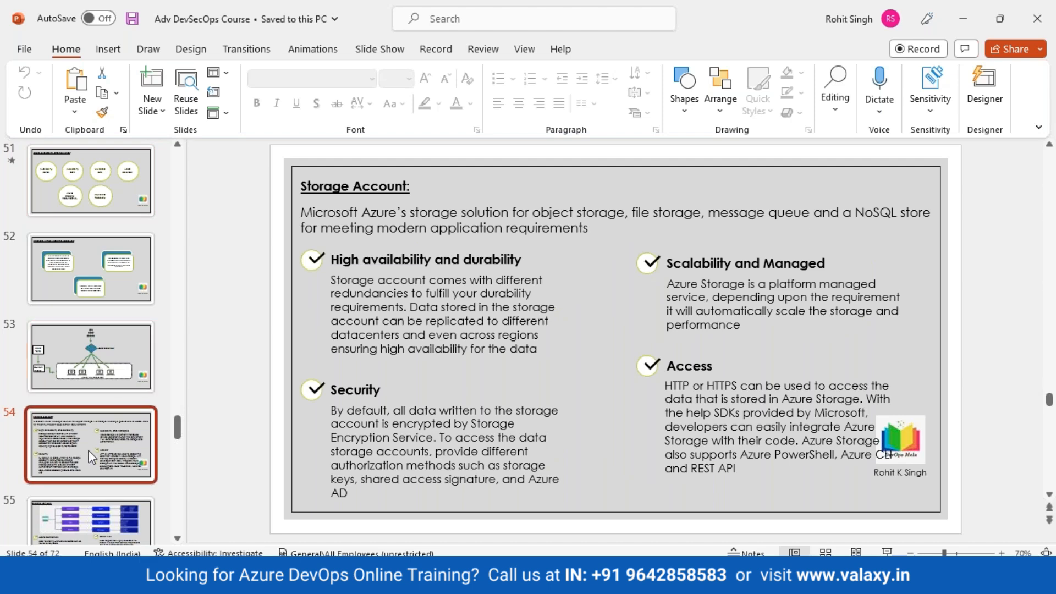
scroll(91, 367, down, 3)
scroll(90, 370, down, 1)
click(93, 370)
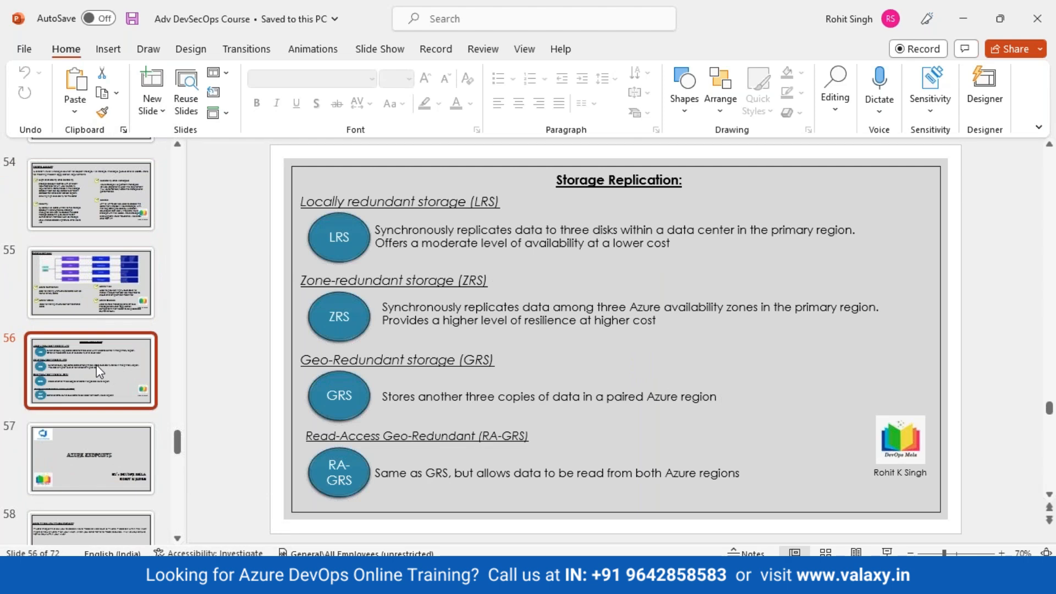
click(99, 288)
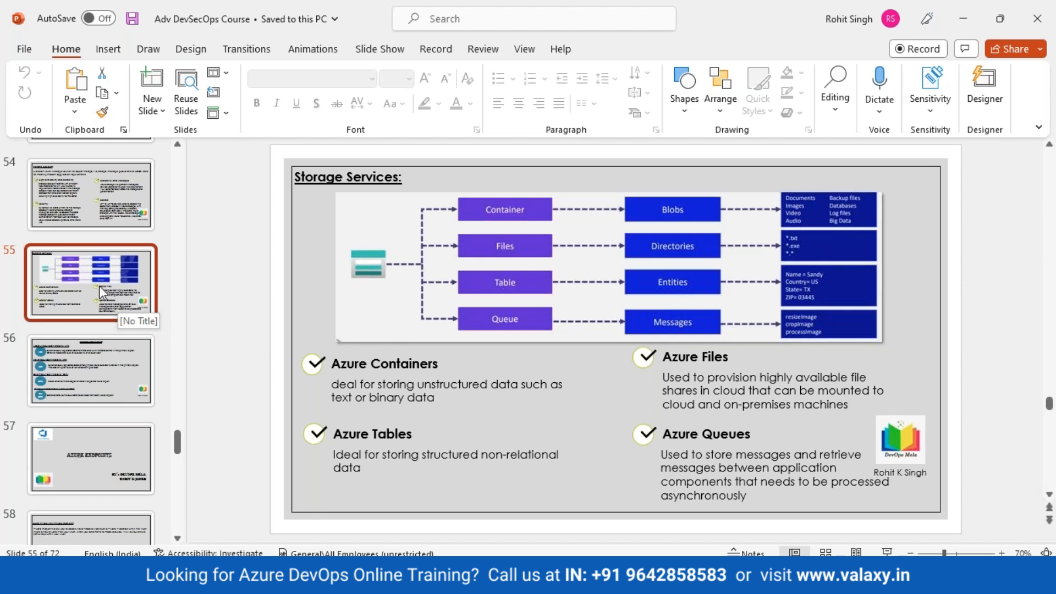
click(89, 226)
click(76, 297)
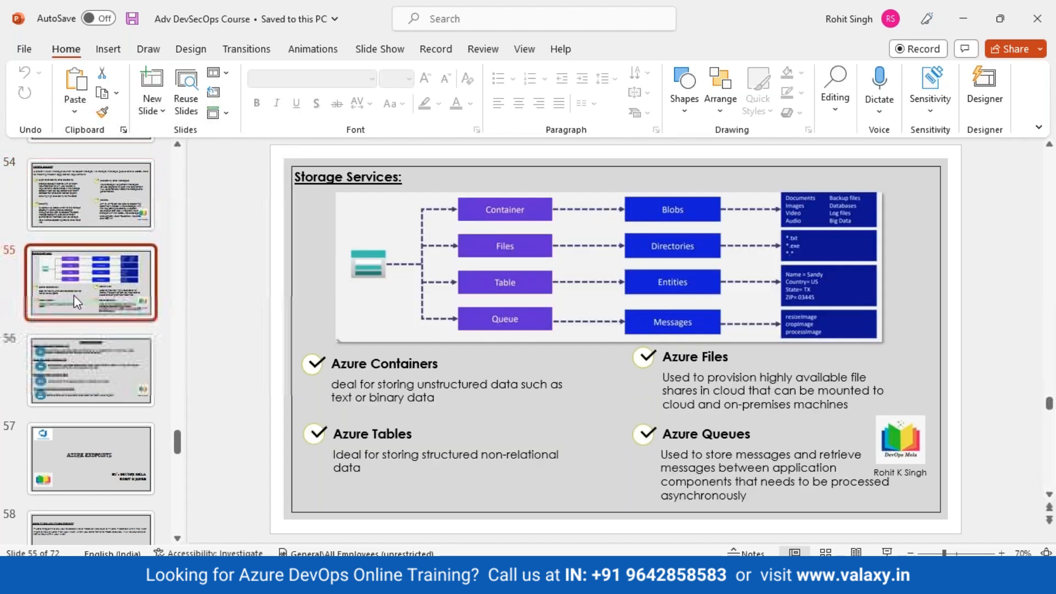
click(84, 225)
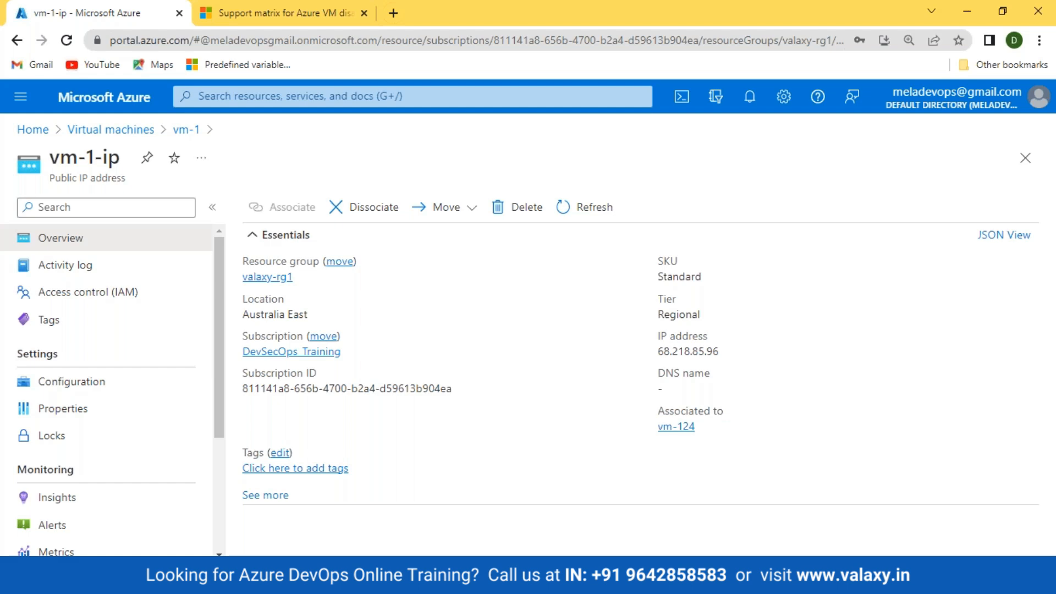
- Switch to Paint and delete the whole East US to West US drawing from the canvas
key(alt+Tab)
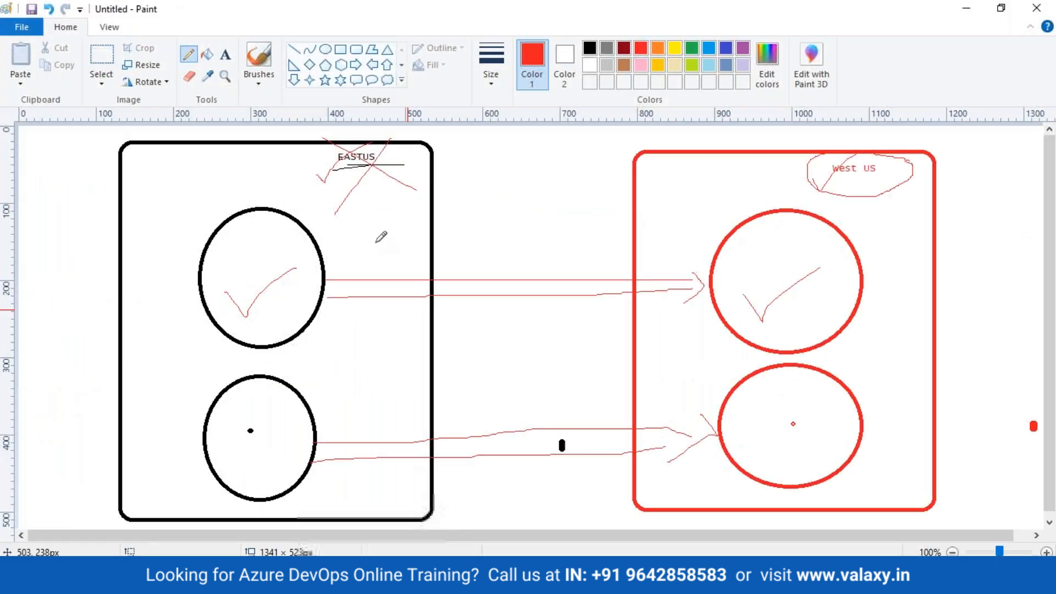
click(101, 60)
mouse_move(76, 132)
mouse_down()
mouse_move(113, 365)
mouse_move(244, 474)
mouse_move(502, 528)
mouse_move(969, 523)
mouse_move(1040, 526)
mouse_move(1037, 538)
mouse_up()
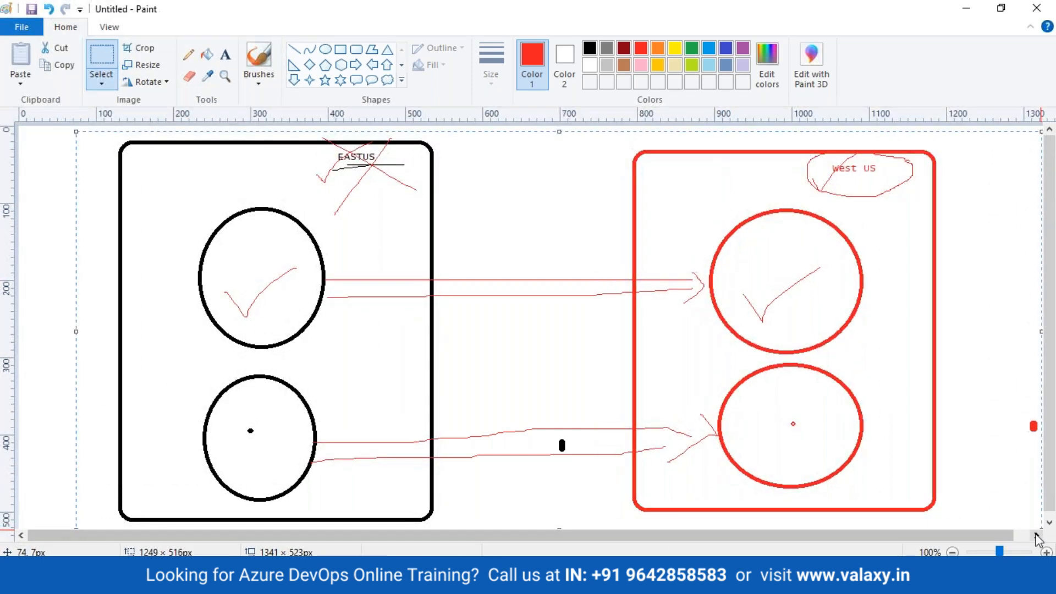
key(Delete)
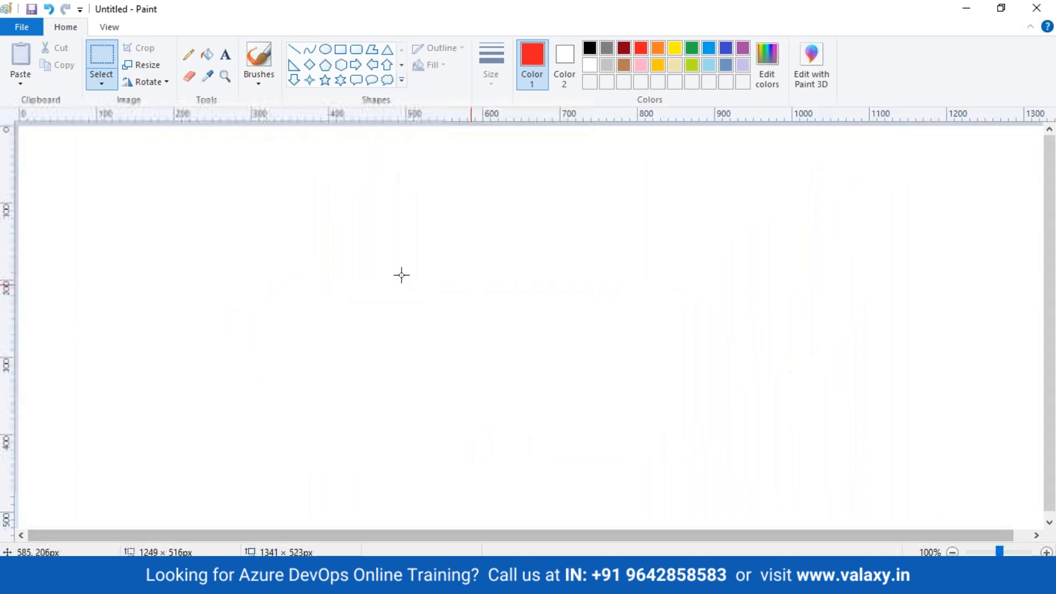
- Draw a wide black rounded rectangle in the lower half of the canvas and a diamond about 160 × 116 px above it
click(356, 49)
mouse_move(214, 331)
mouse_down()
mouse_move(660, 490)
mouse_move(835, 502)
mouse_up()
click(590, 47)
click(490, 333)
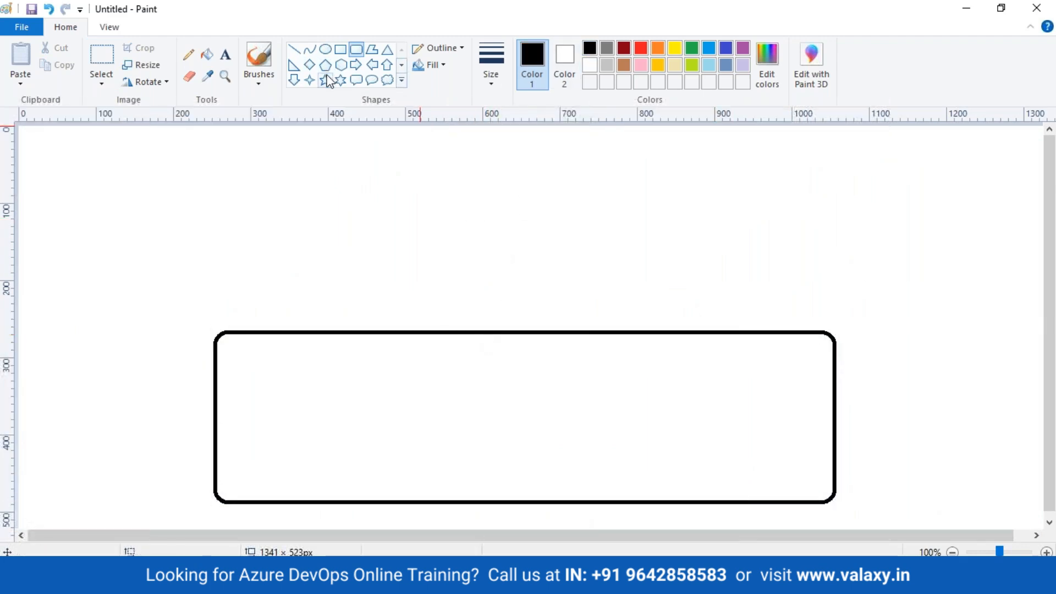
click(309, 65)
drag(443, 174, 567, 263)
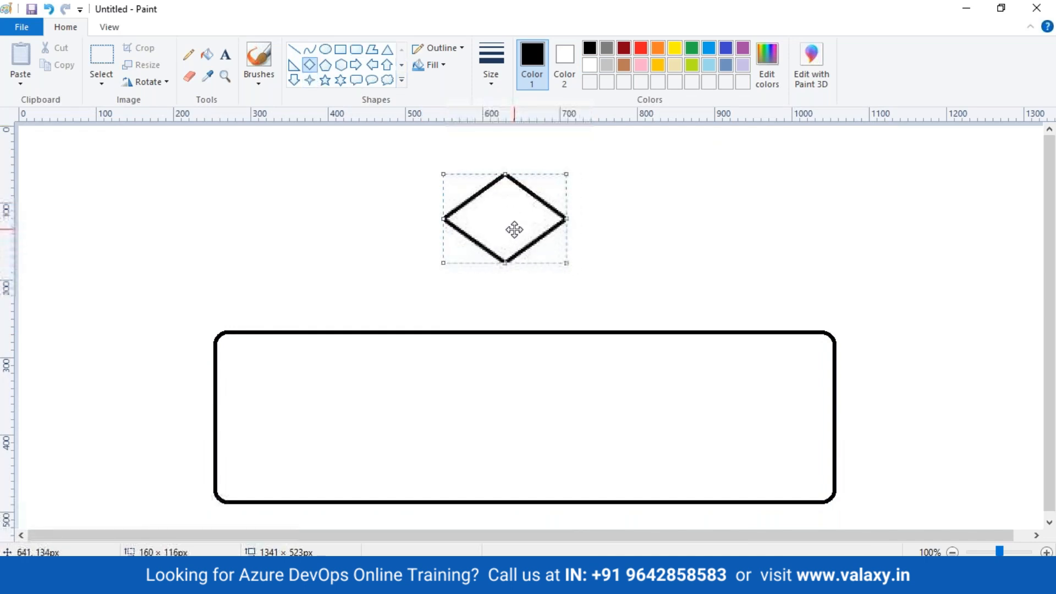
- Recolour the diamond red and draw an ellipse about 136 × 102 px inside the left end of the rounded rectangle
click(641, 48)
click(297, 264)
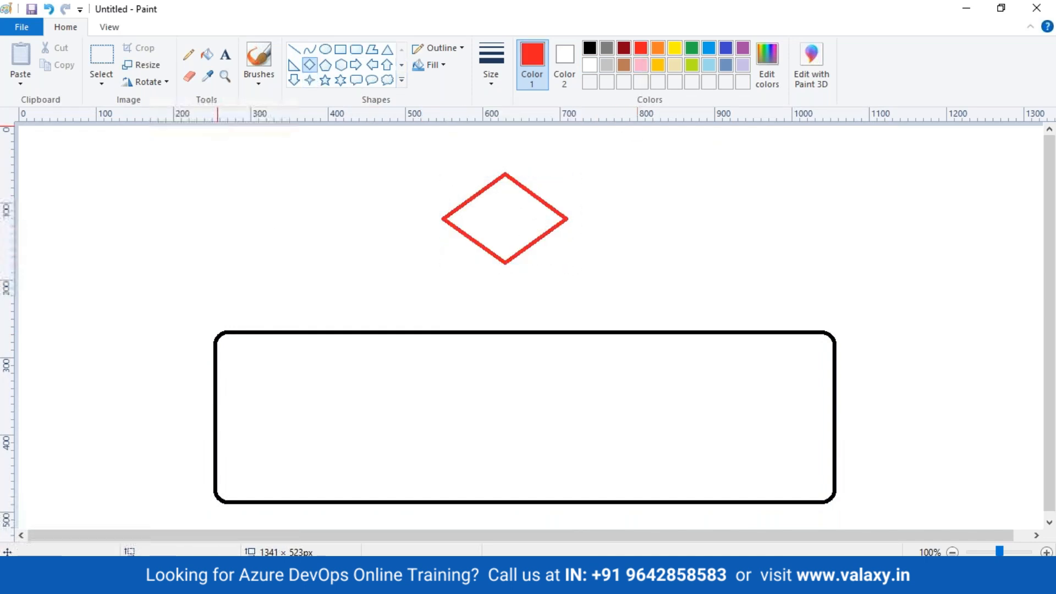
click(325, 49)
drag(256, 375, 359, 452)
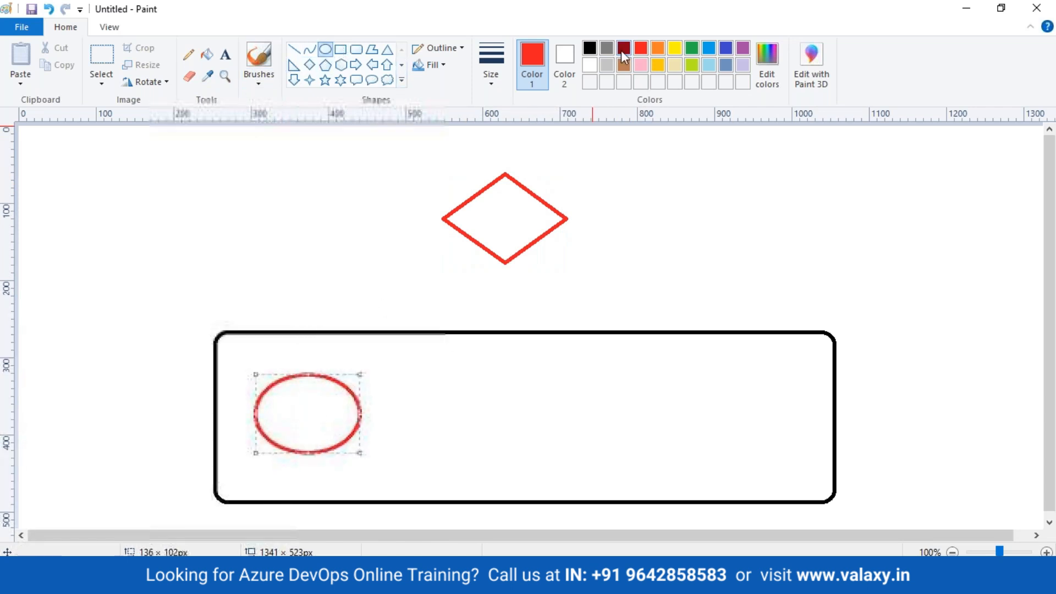
- Recolour the ellipse orange and add three more orange ellipses of similar size in a row inside the rounded rectangle
click(656, 51)
drag(401, 379, 479, 430)
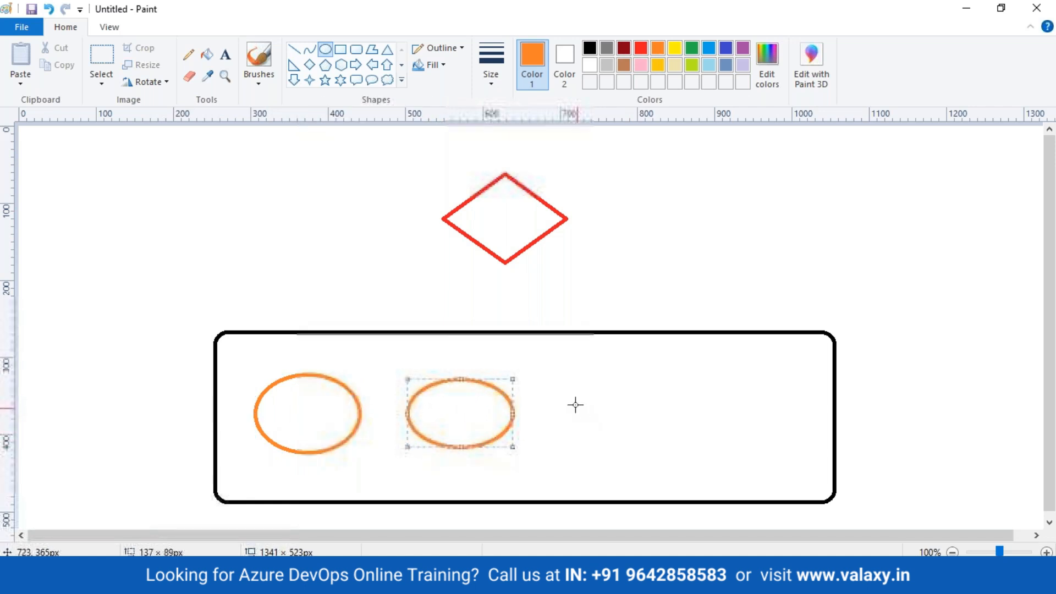
drag(558, 381, 618, 436)
drag(649, 446, 672, 455)
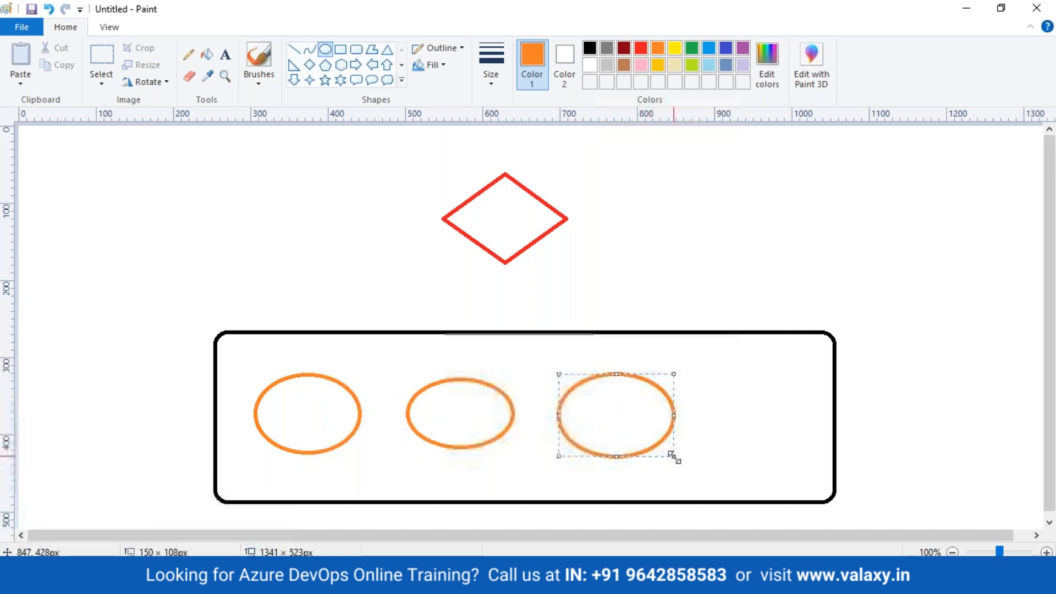
drag(625, 429, 615, 429)
click(696, 375)
drag(696, 376, 801, 462)
drag(757, 432, 750, 432)
click(966, 359)
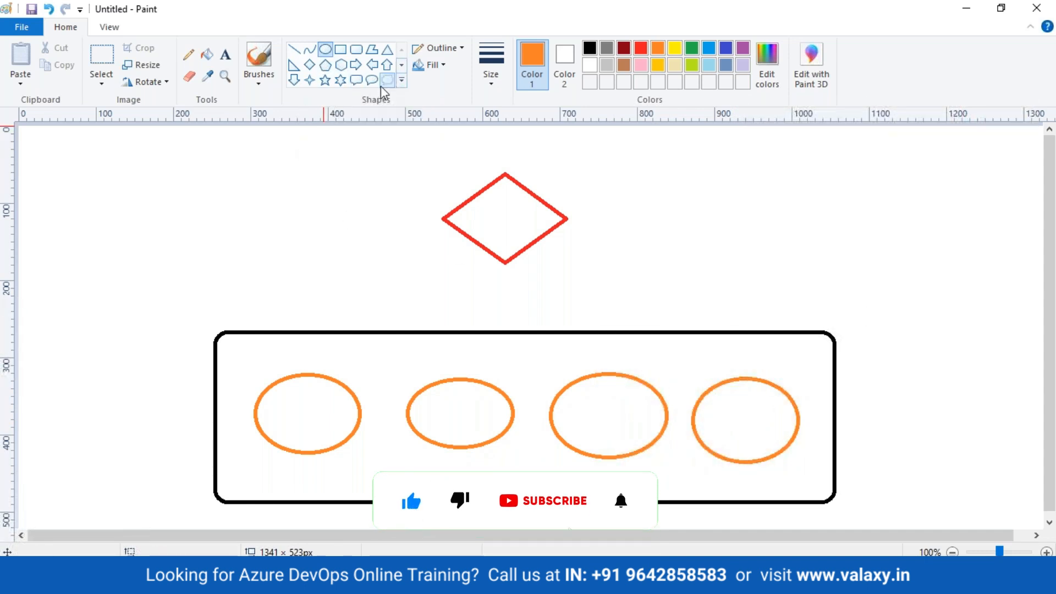
- Draw an orange thought cloud about 151 × 143 px left of the diamond and a black vertical line about 137 px long beneath it
drag(30, 175, 147, 284)
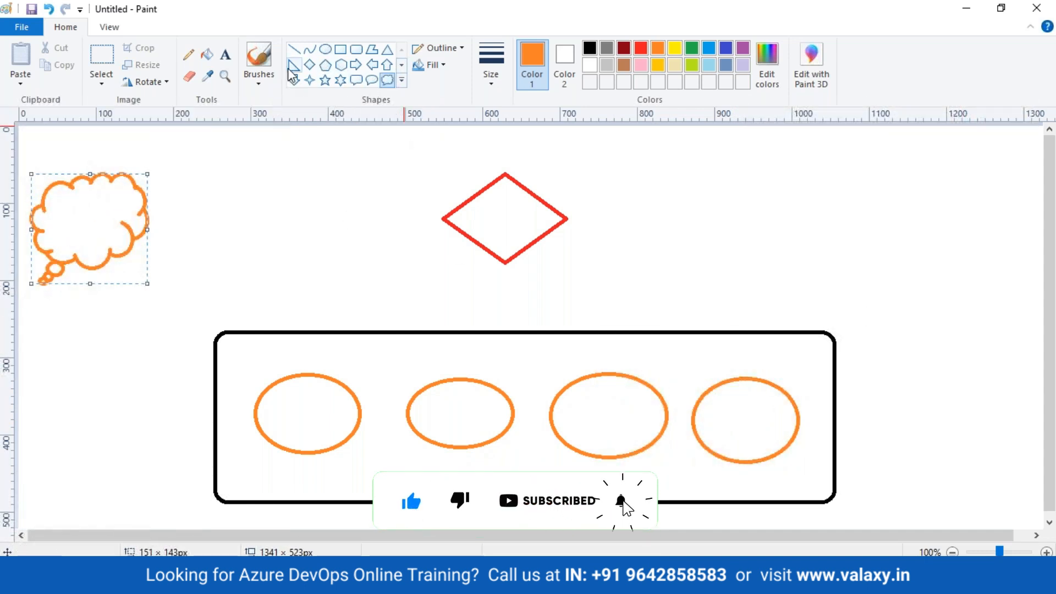
click(297, 50)
drag(75, 288, 74, 373)
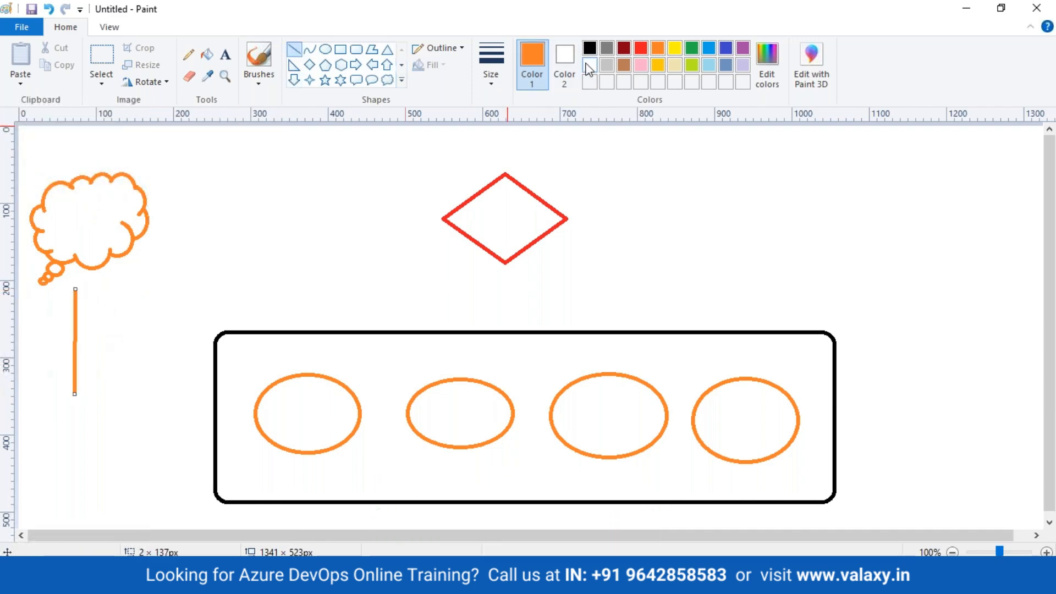
click(590, 48)
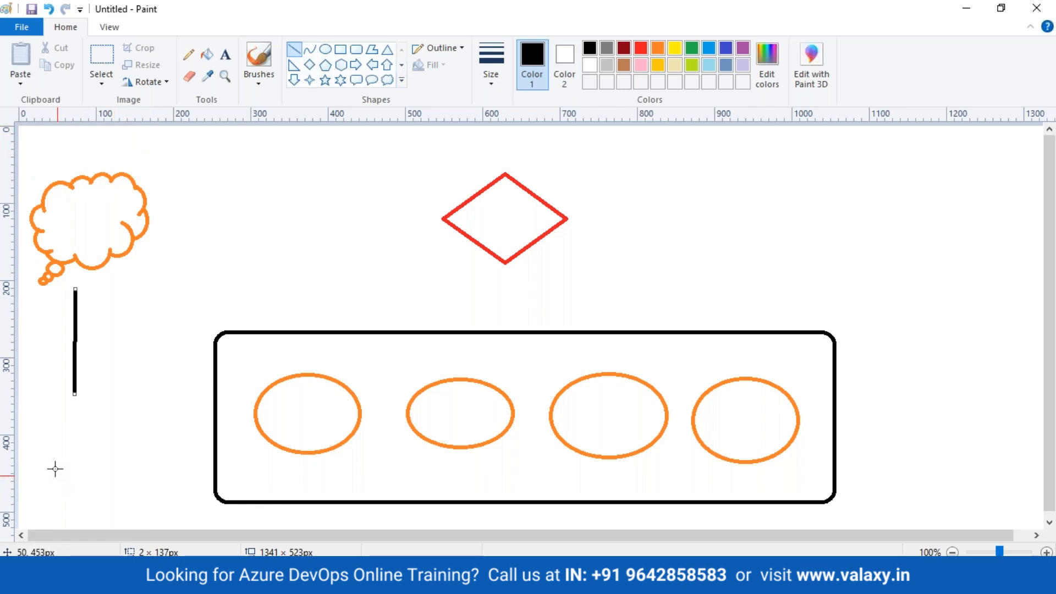
drag(45, 405, 120, 486)
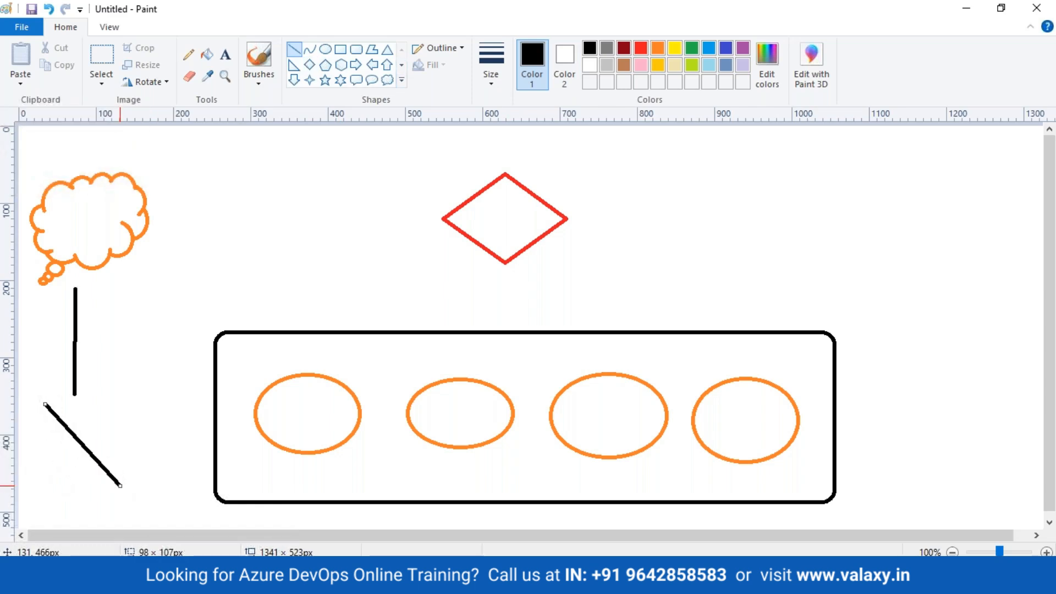
key(ctrl+z)
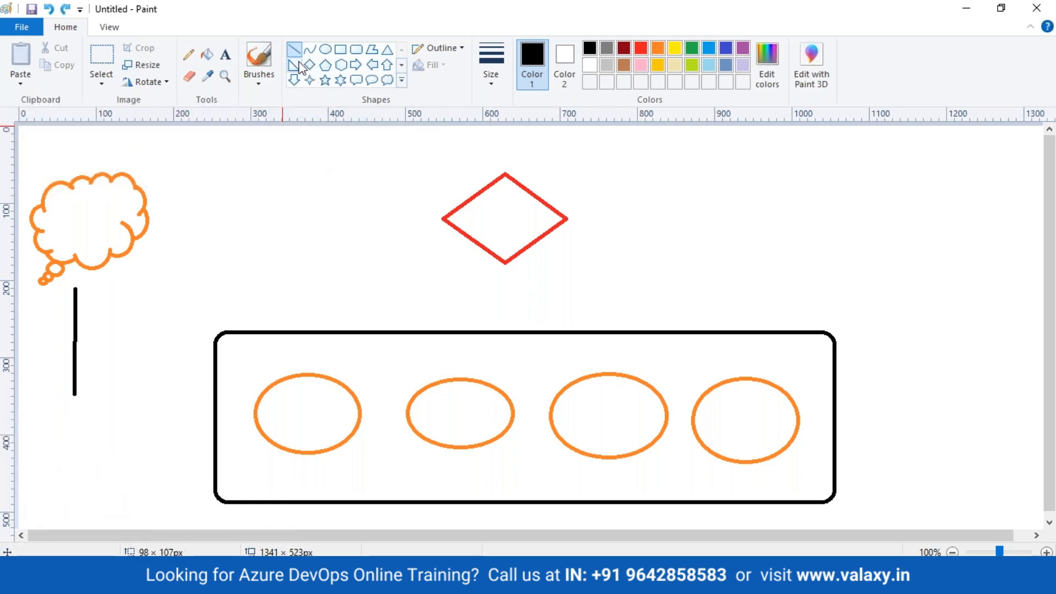
mouse_move(25, 405)
mouse_down()
mouse_move(104, 495)
mouse_move(101, 487)
mouse_up()
key(ctrl+z)
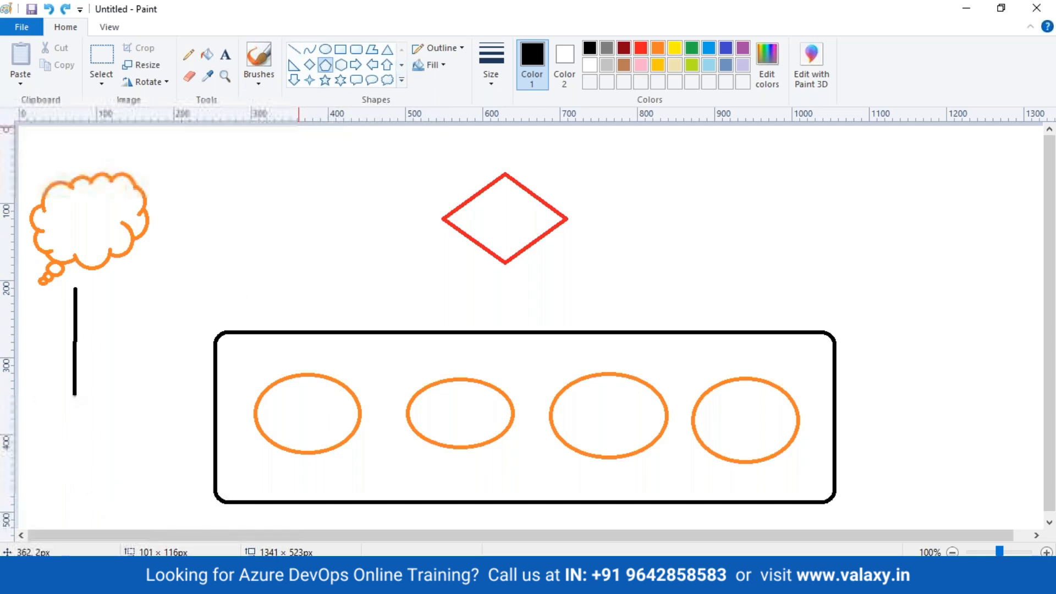
- Draw a black pentagon about 82 × 96 px below the vertical line and connect it to the rounded rectangle with a straight line
drag(39, 410, 102, 485)
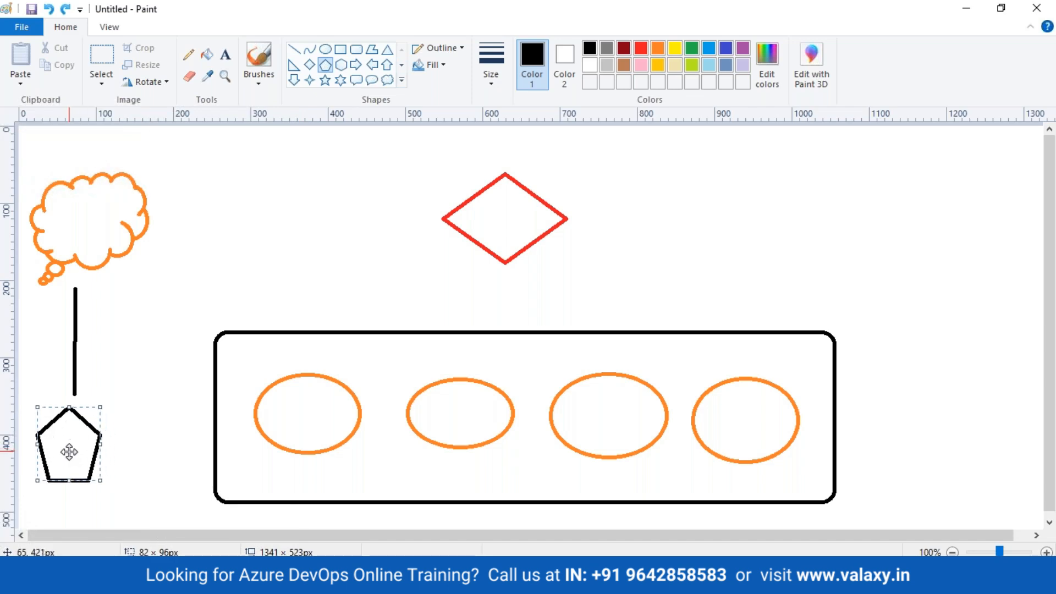
click(293, 50)
drag(101, 458, 213, 433)
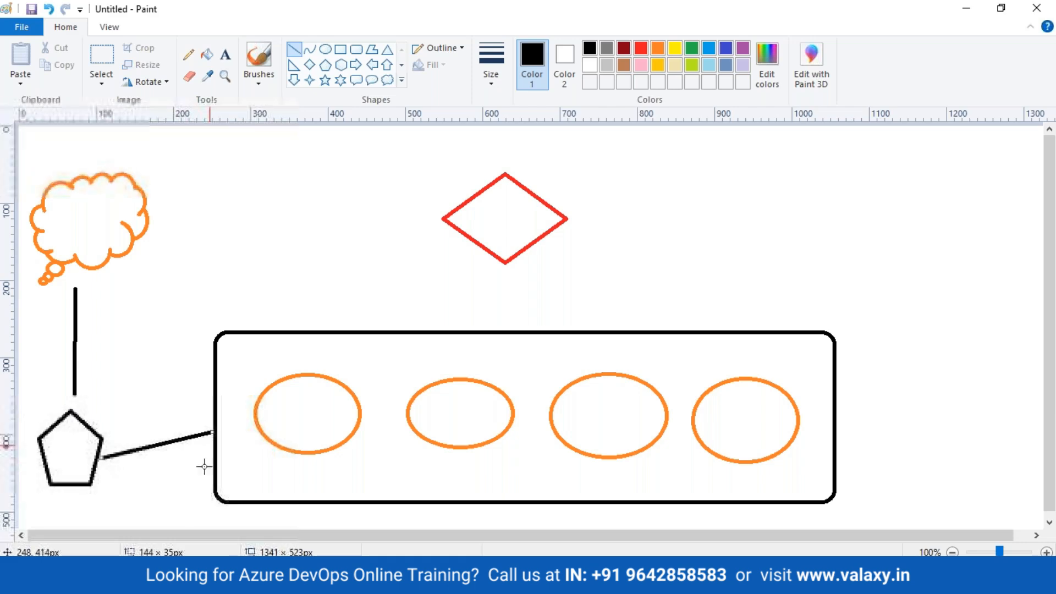
click(174, 476)
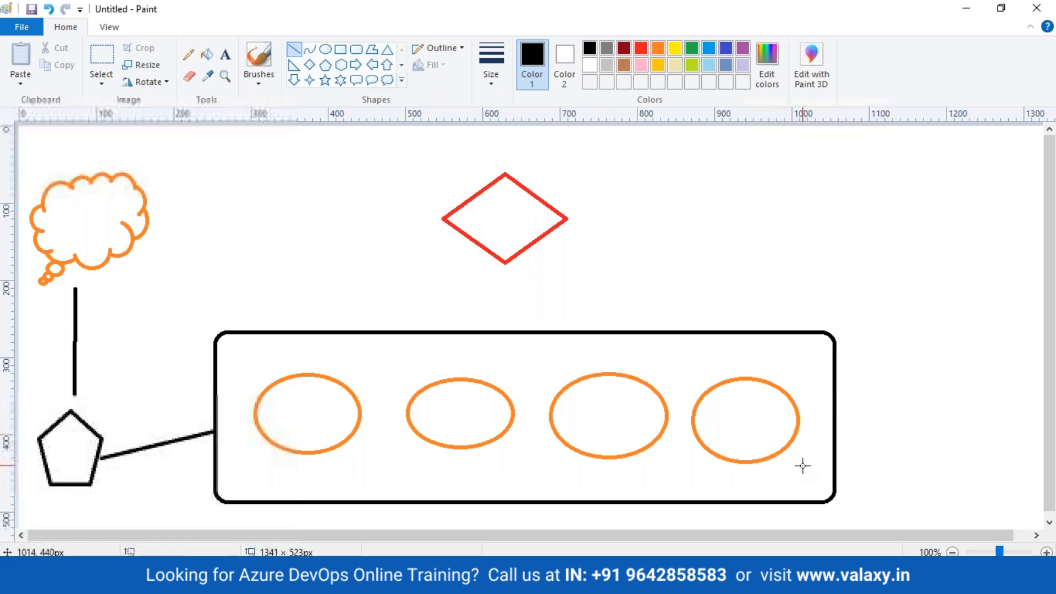
- Sketch thin black pencil lines from the diamond's lower tip to all four ellipses, and a freehand circle linked to its upper tip
click(189, 54)
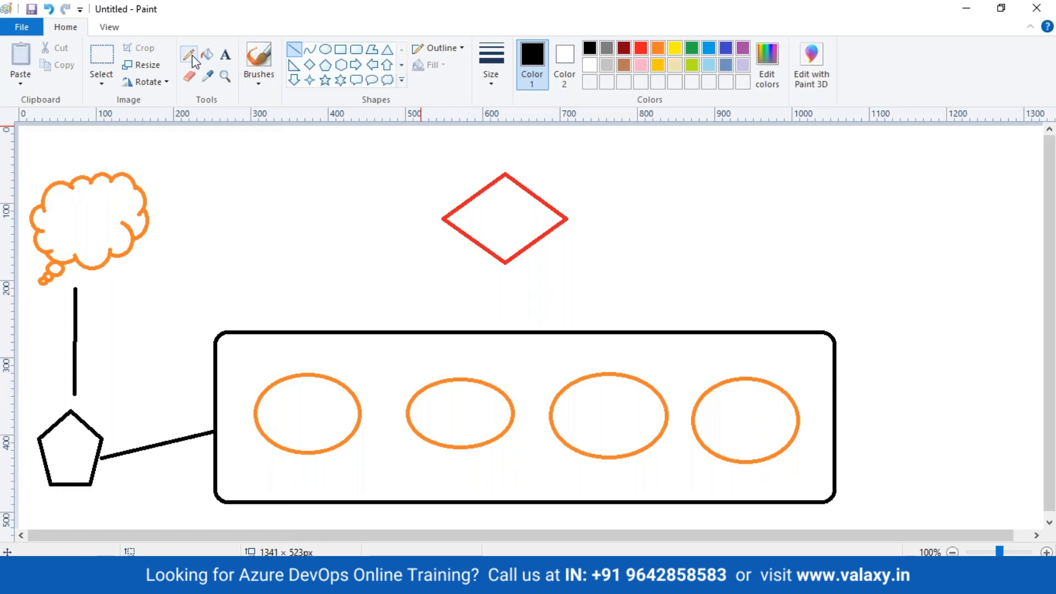
mouse_move(507, 263)
mouse_down()
mouse_move(443, 287)
mouse_move(311, 381)
mouse_up()
drag(499, 264, 495, 377)
drag(505, 265, 619, 377)
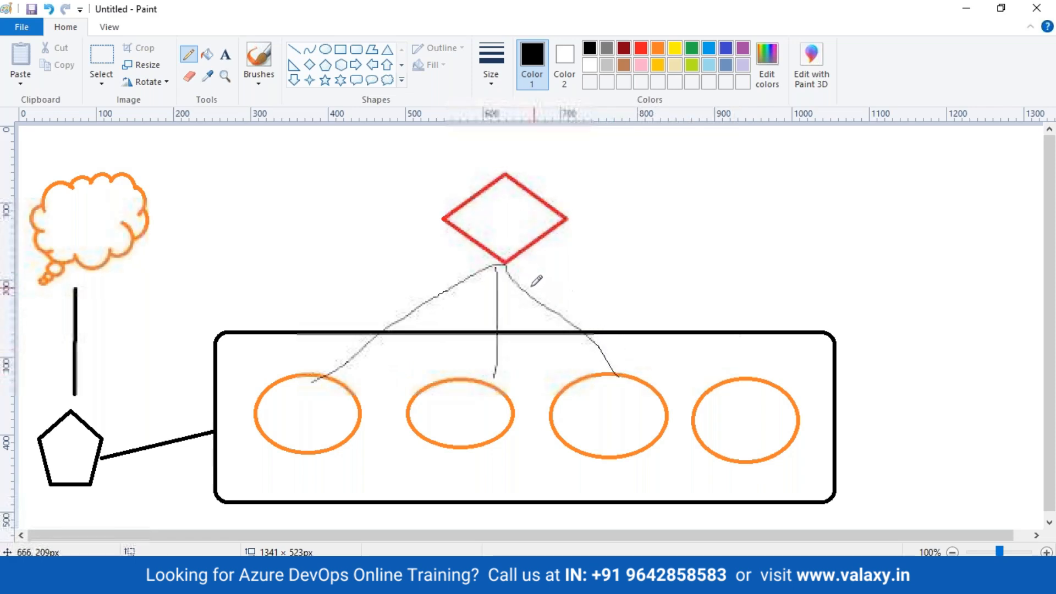
drag(507, 265, 730, 379)
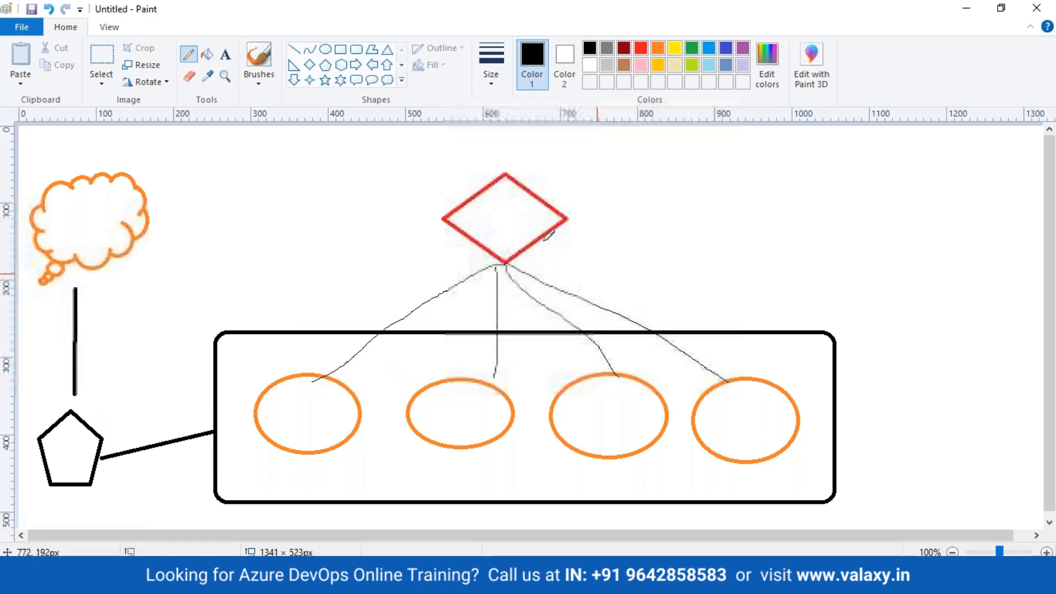
mouse_move(245, 148)
mouse_down()
mouse_move(284, 171)
mouse_move(237, 159)
mouse_up()
mouse_move(265, 212)
mouse_down()
mouse_move(283, 193)
mouse_move(514, 158)
mouse_move(507, 175)
mouse_up()
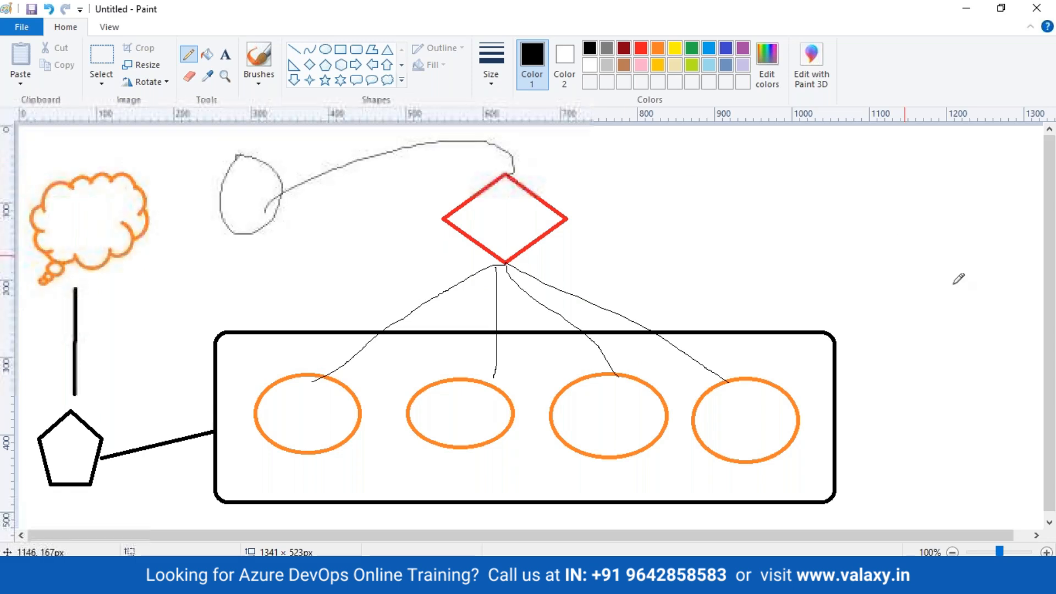